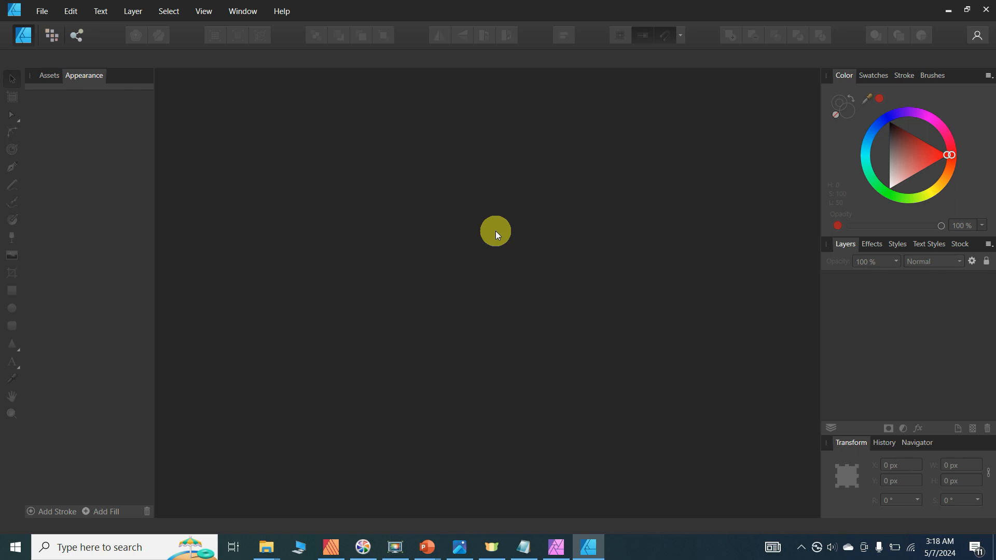
# - Switch to Affinity Photo and start a new document
pyautogui.click(557, 547)
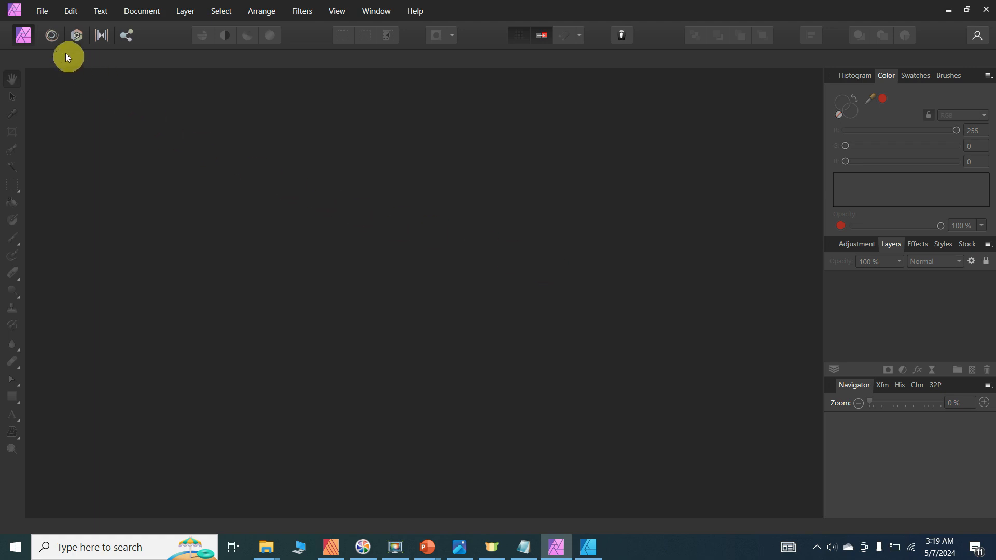
pyautogui.click(43, 12)
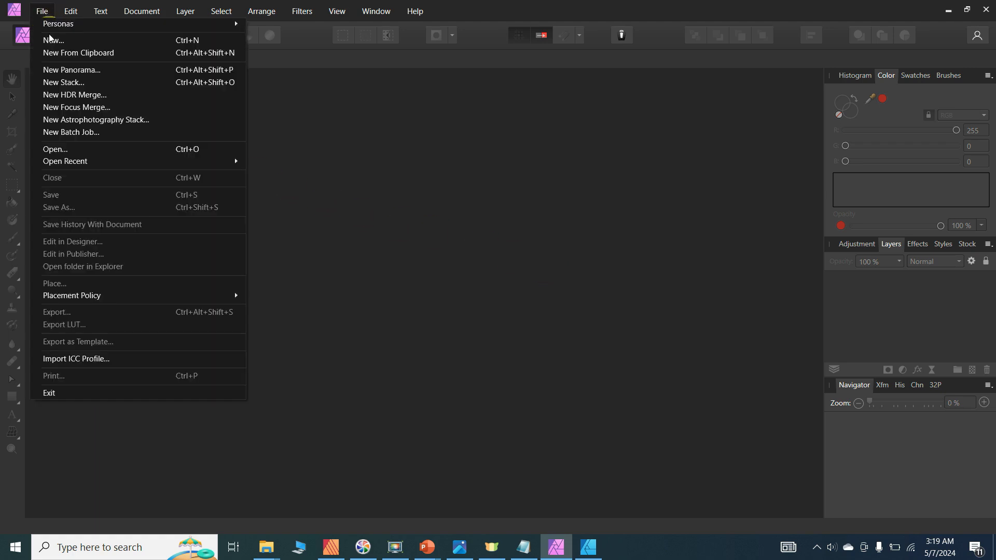
pyautogui.click(51, 41)
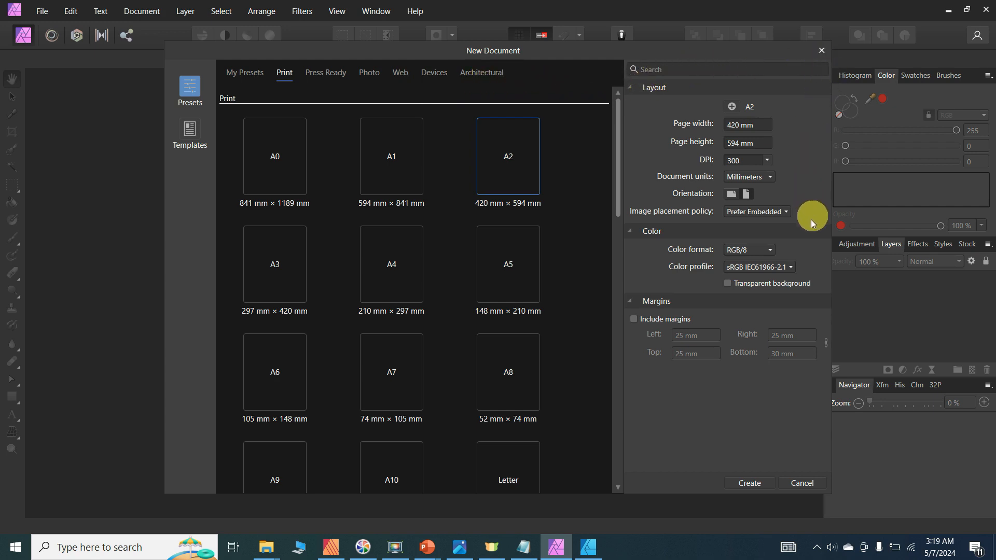
# - Set the new document's page width and height to 900 mm
pyautogui.click(761, 127)
pyautogui.write('900')
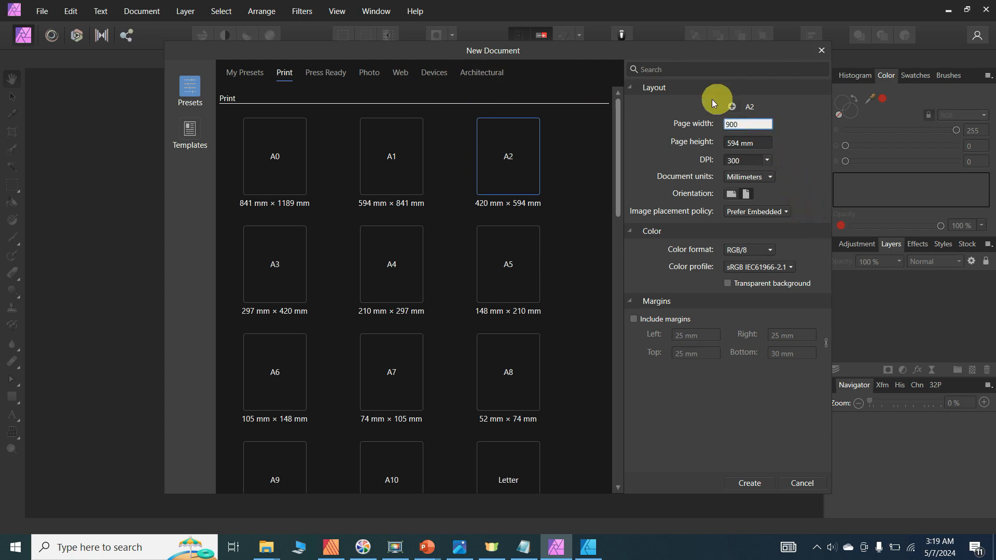
pyautogui.click(748, 141)
pyautogui.write('900')
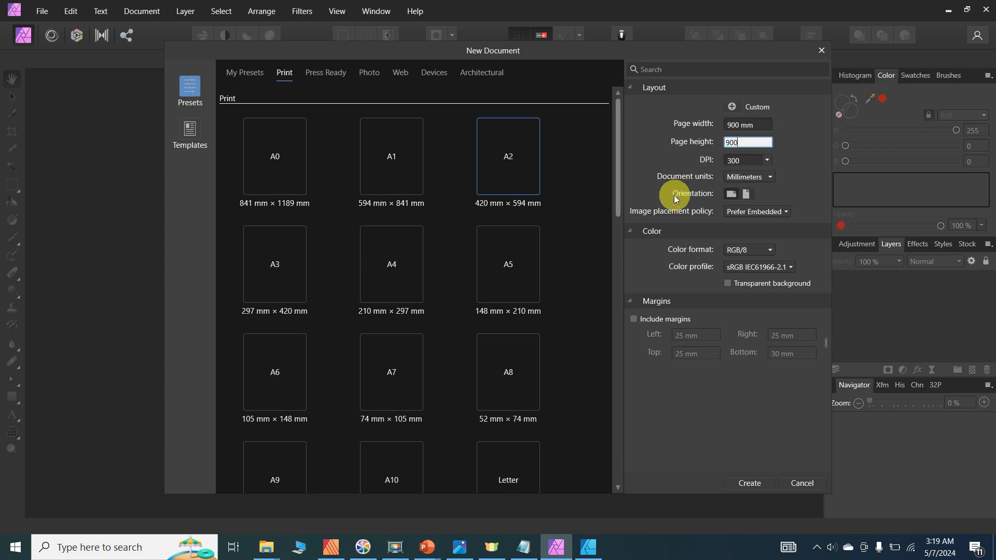
# - Set the document units to pixels and create a page 900 px wide and 900 px high
pyautogui.click(766, 179)
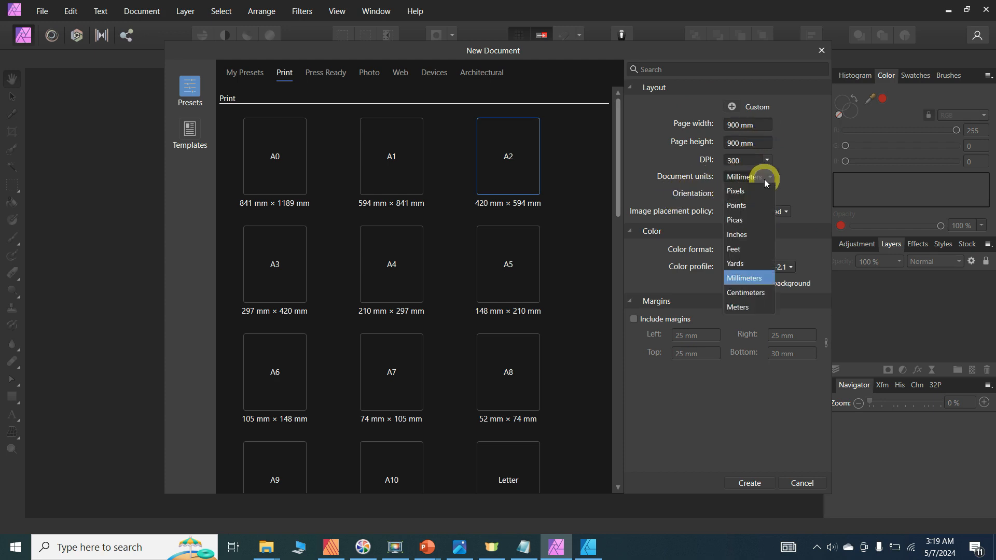
pyautogui.click(748, 194)
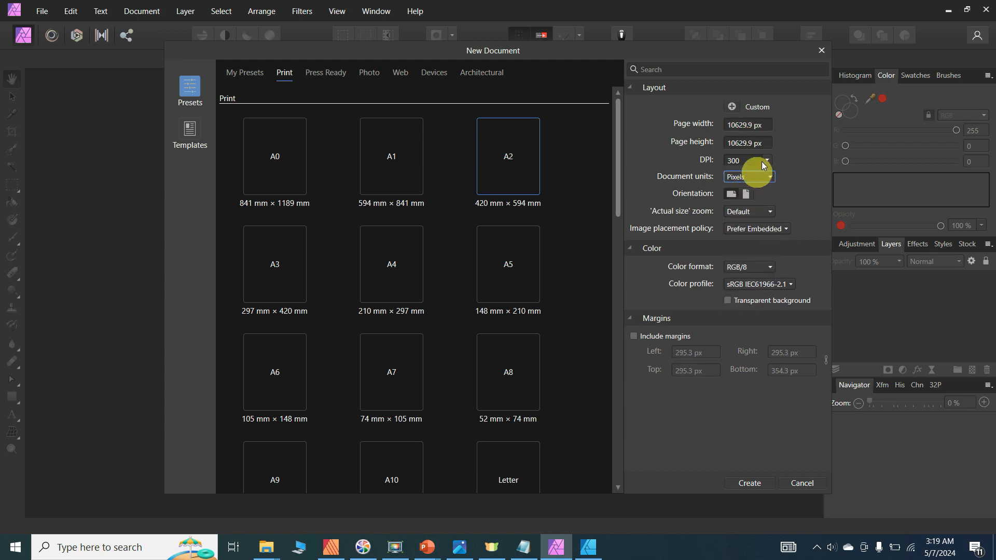
pyautogui.click(748, 125)
pyautogui.write('900')
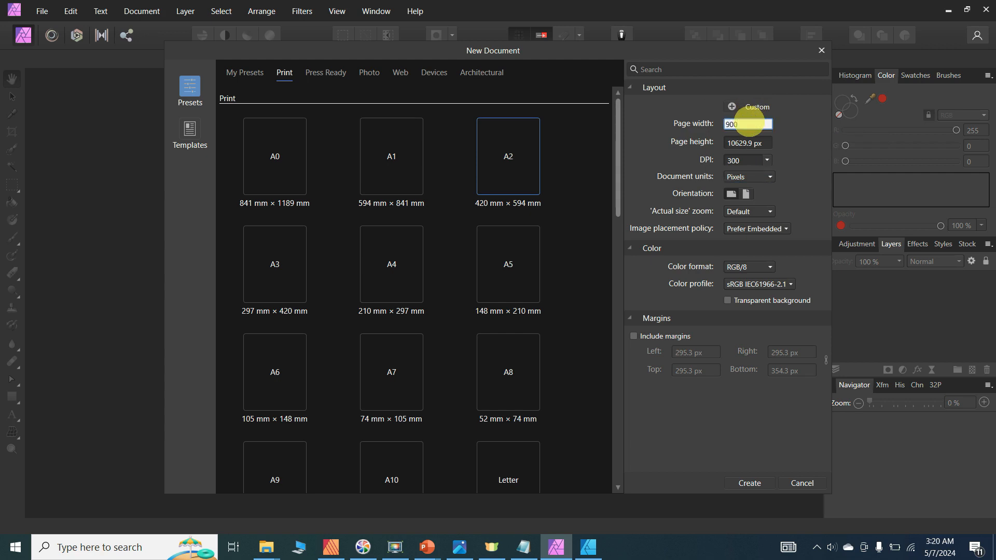
pyautogui.click(748, 142)
pyautogui.write('900')
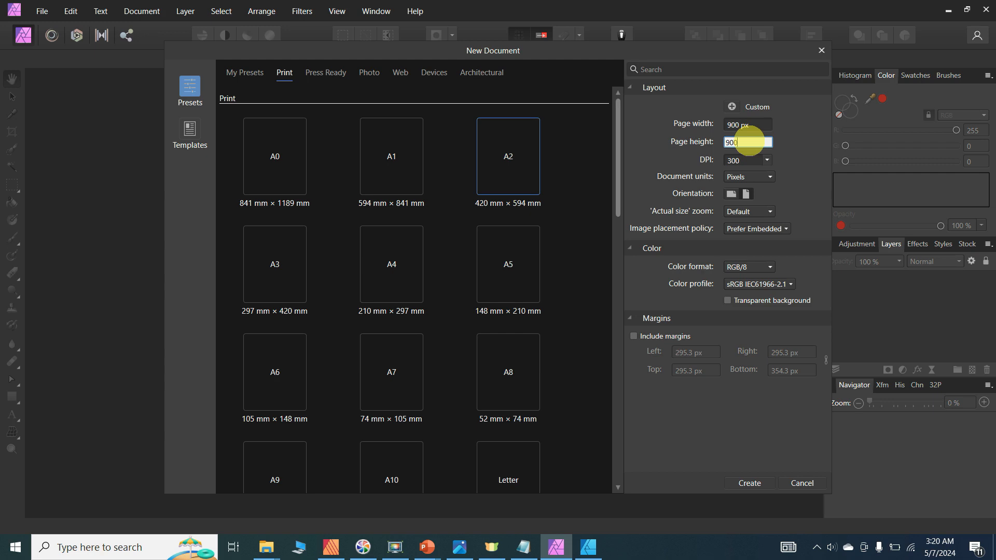
pyautogui.click(739, 124)
pyautogui.click(745, 142)
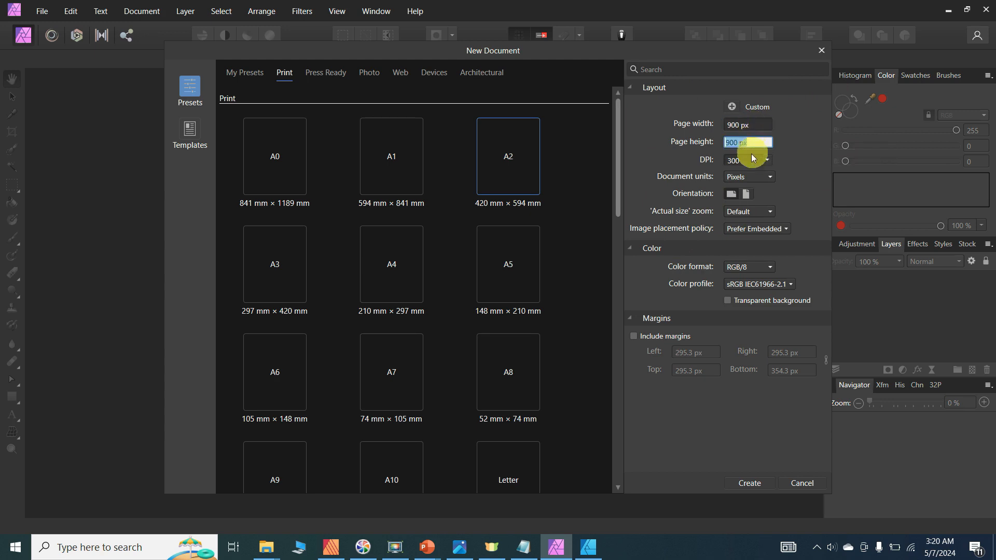
pyautogui.click(750, 482)
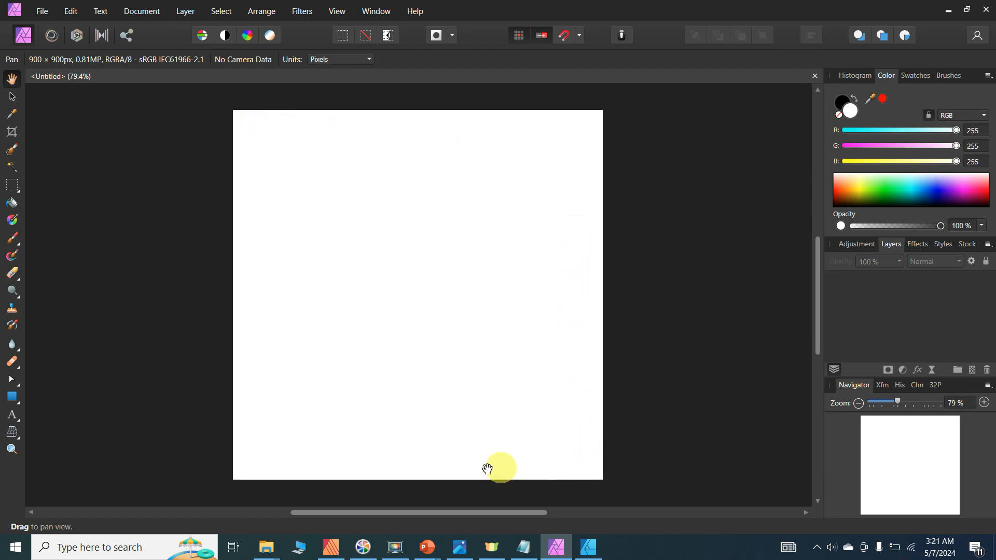
# - Place the image WhatsApp_Image_2024-05-06_at_10.36.58 from the Downloads folder so that it covers the whole page
pyautogui.click(52, 11)
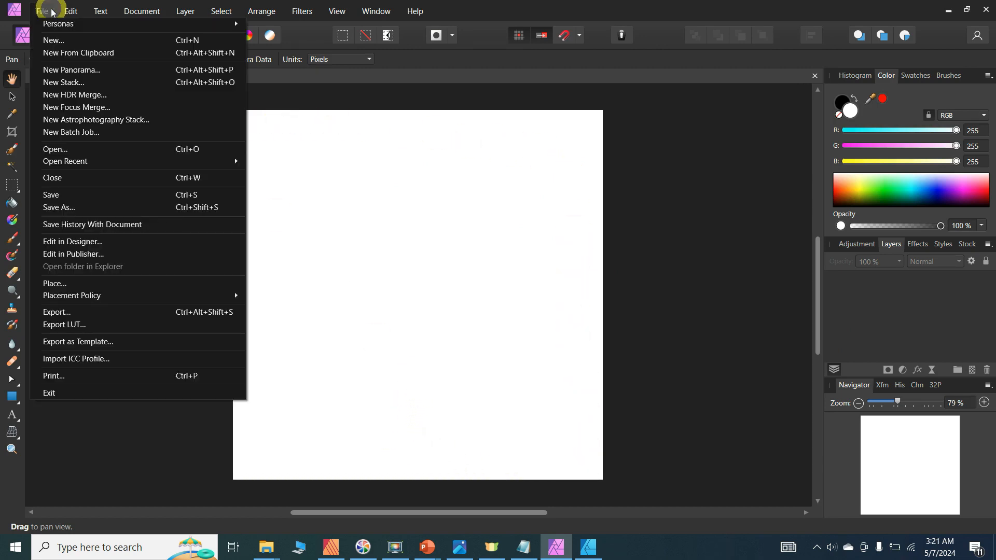
pyautogui.click(66, 285)
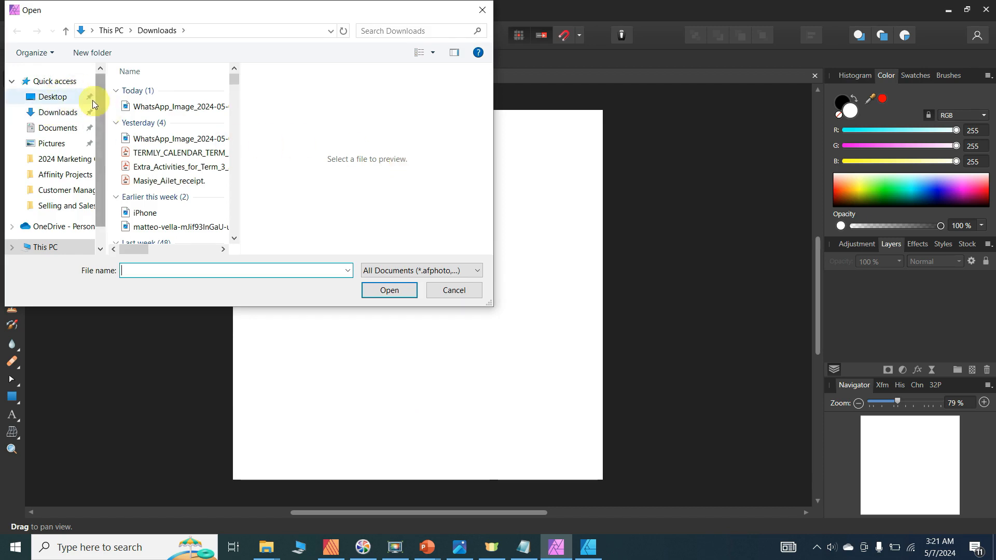
pyautogui.click(53, 113)
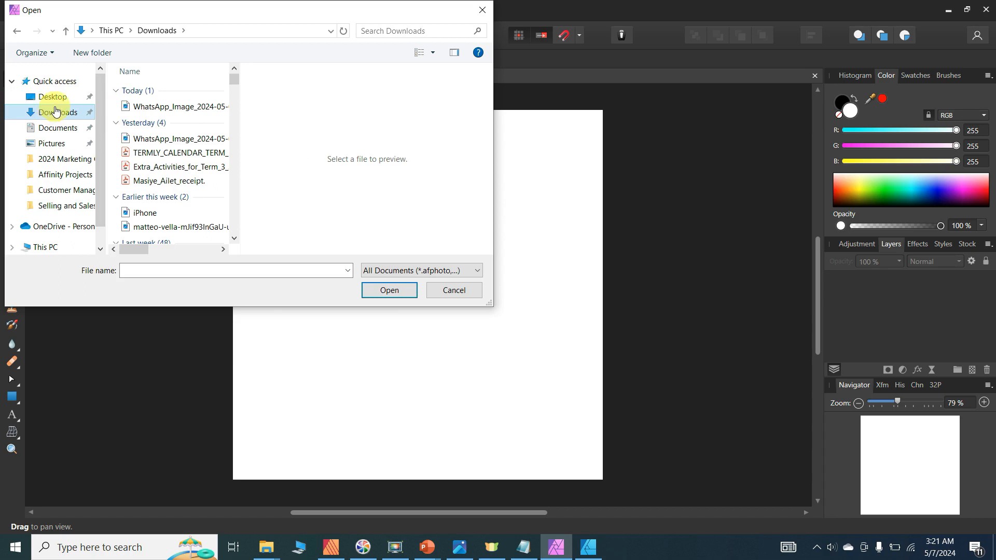
pyautogui.click(162, 141)
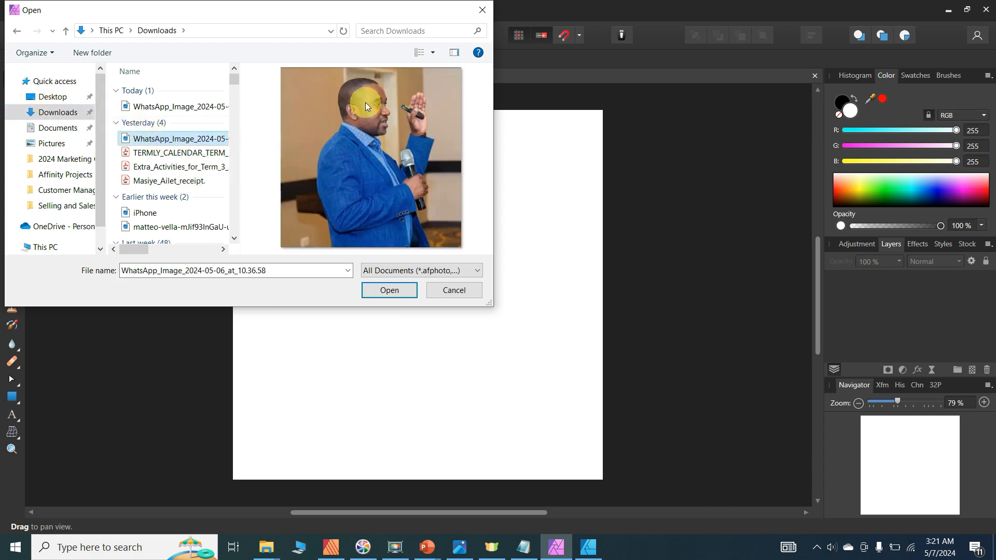
pyautogui.click(386, 291)
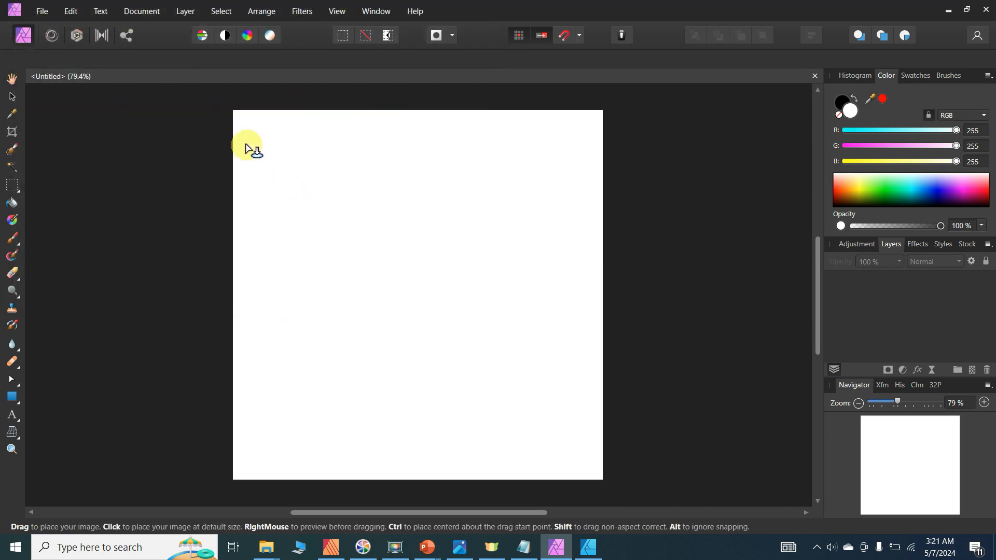
pyautogui.moveTo(233, 110)
pyautogui.mouseDown()
pyautogui.moveTo(396, 237)
pyautogui.moveTo(622, 460)
pyautogui.mouseUp()
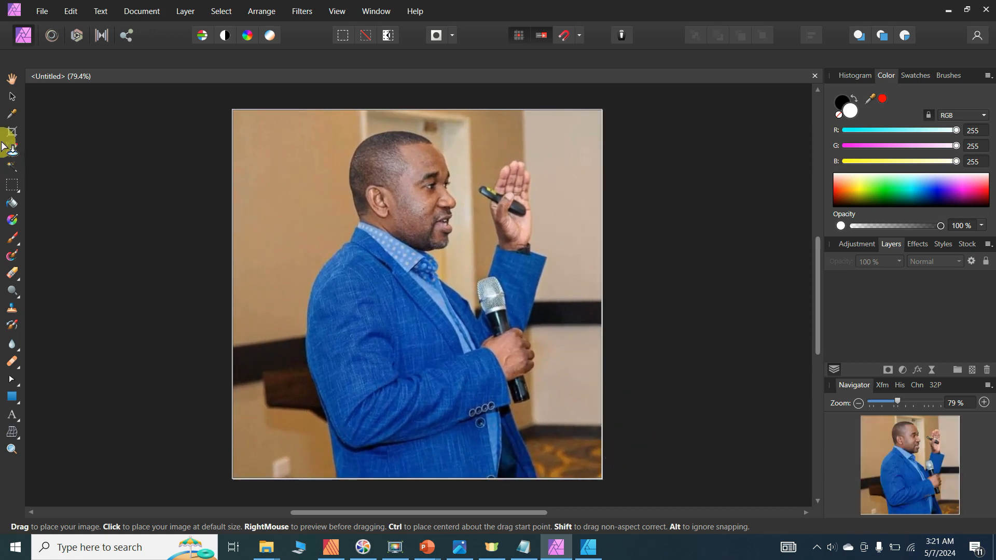
pyautogui.click(11, 98)
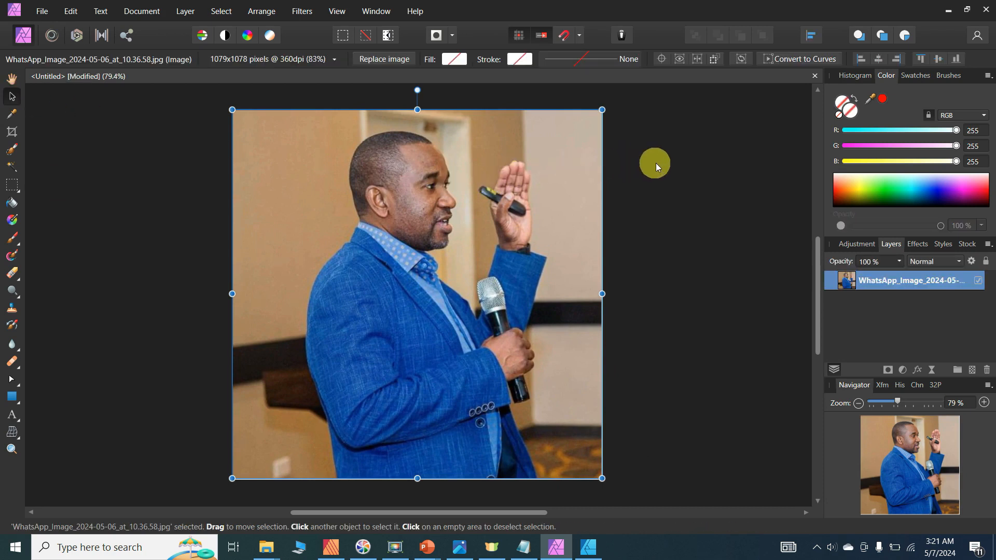
# - Draw a white rectangle over the upper part of the placed photo
pyautogui.moveTo(493, 515); pyautogui.dragTo(471, 512)
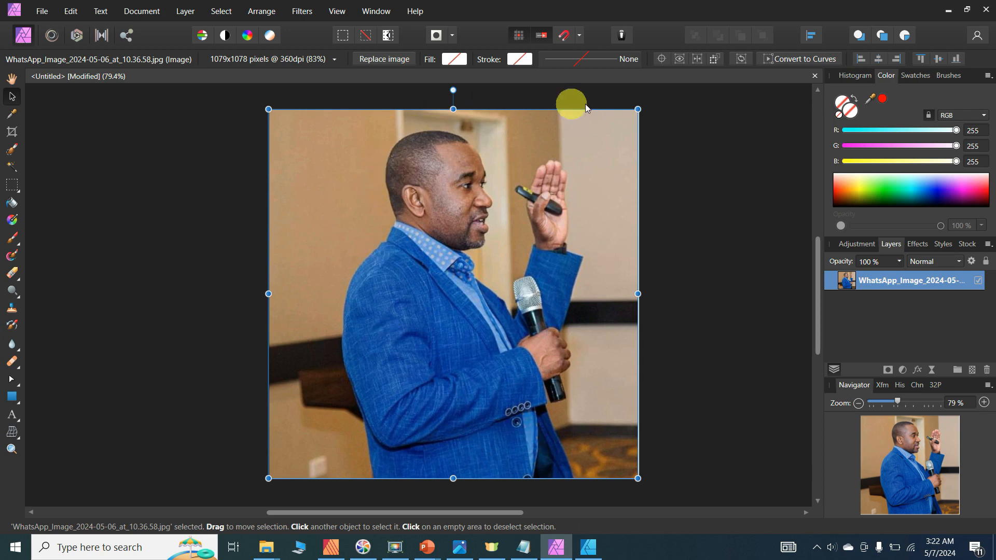
pyautogui.click(12, 397)
pyautogui.moveTo(293, 125); pyautogui.dragTo(583, 358)
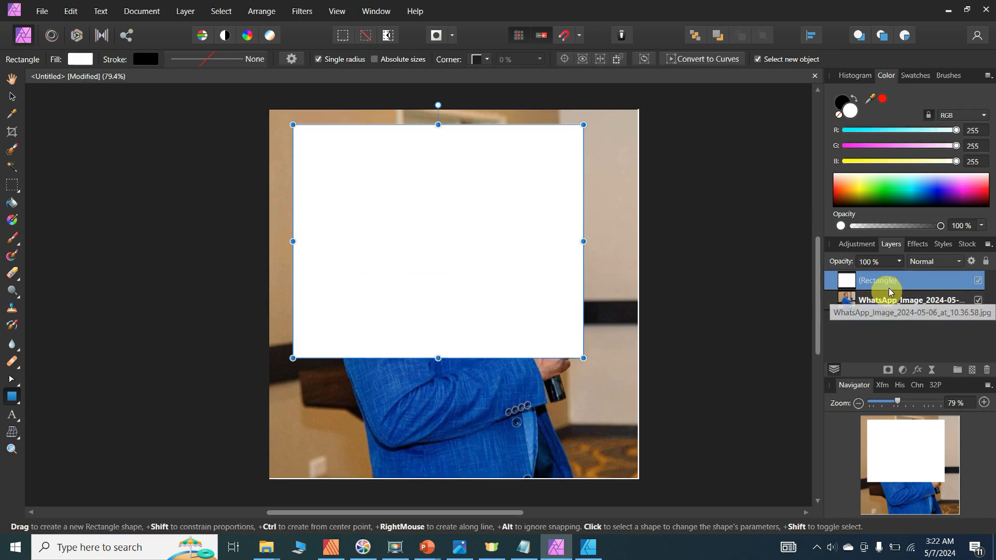
# - Hide and show the rectangle layer once, and delete the rectangle
pyautogui.click(978, 280)
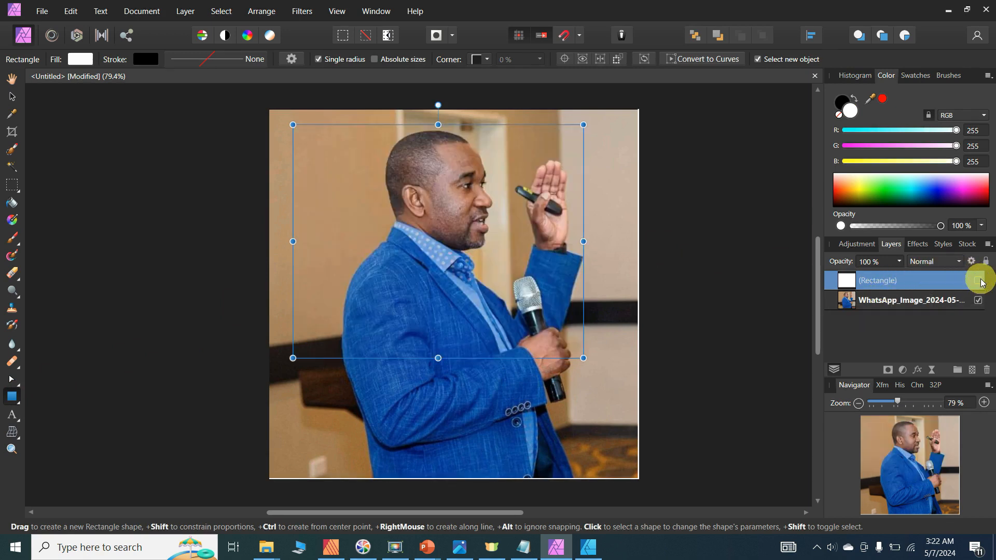
pyautogui.click(978, 280)
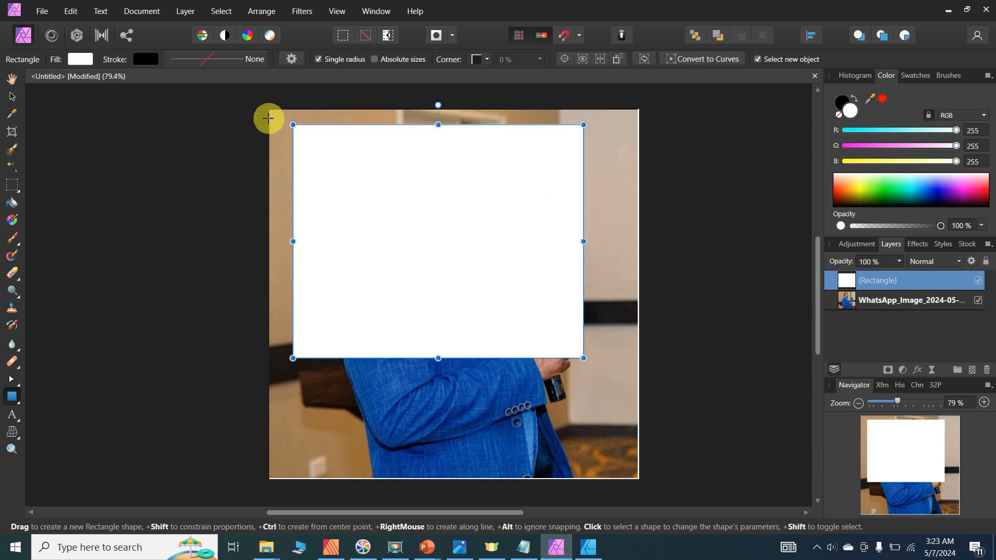
pyautogui.press('Delete')
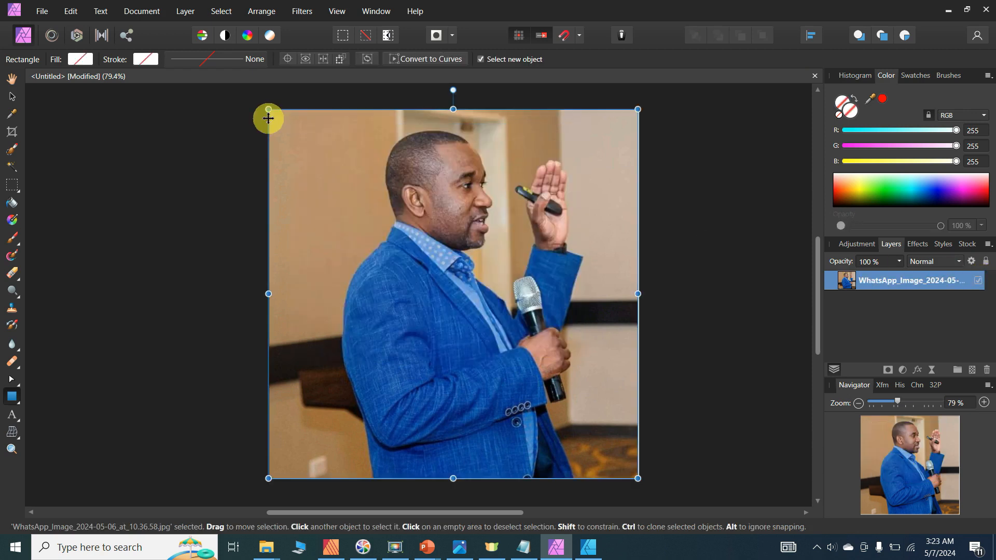
# - Lock the photo layer and duplicate it above the original
pyautogui.click(12, 96)
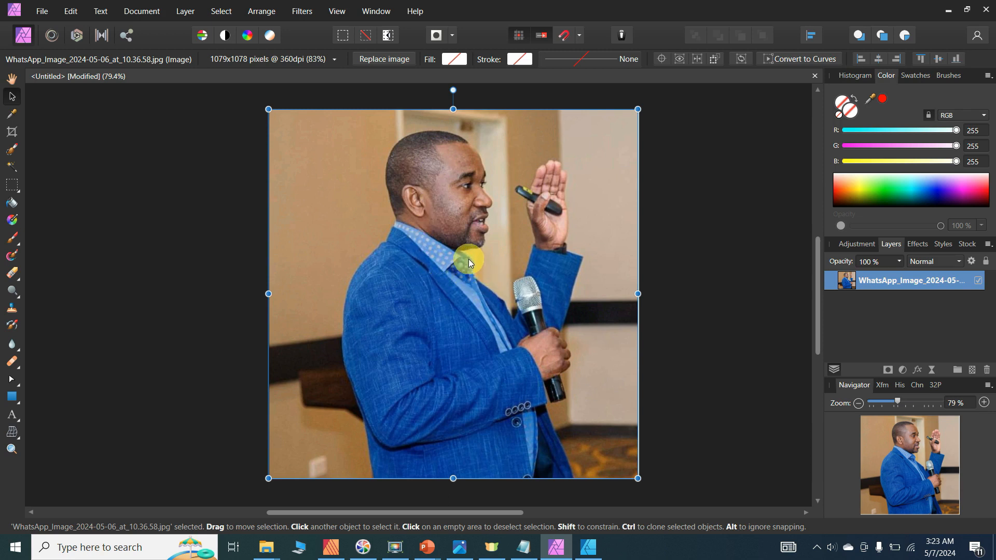
pyautogui.click(986, 261)
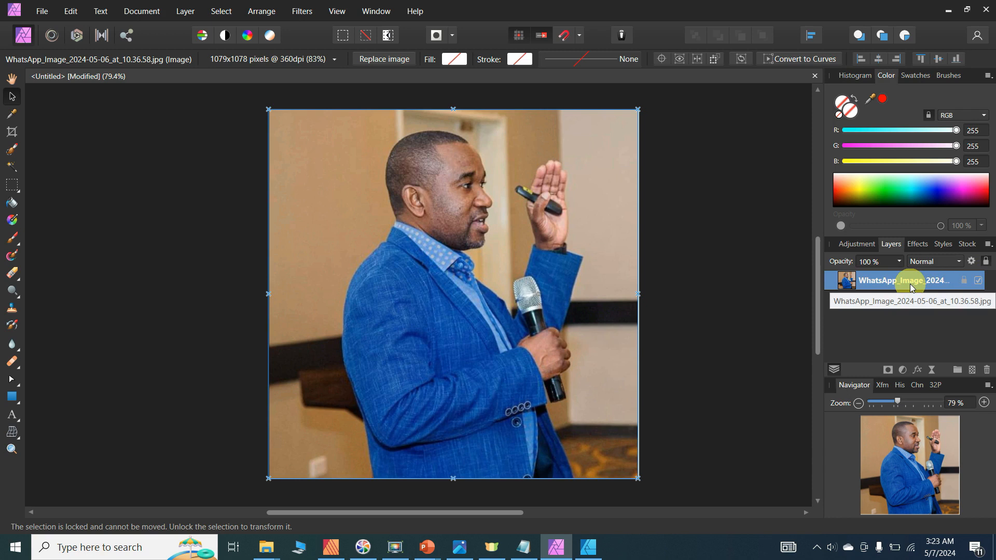
pyautogui.rightClick(892, 284)
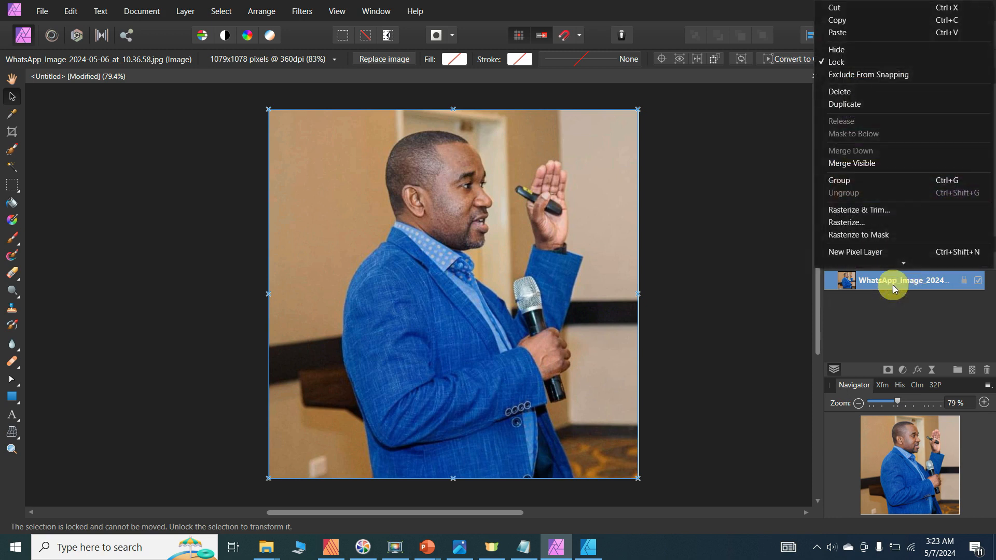
pyautogui.click(845, 104)
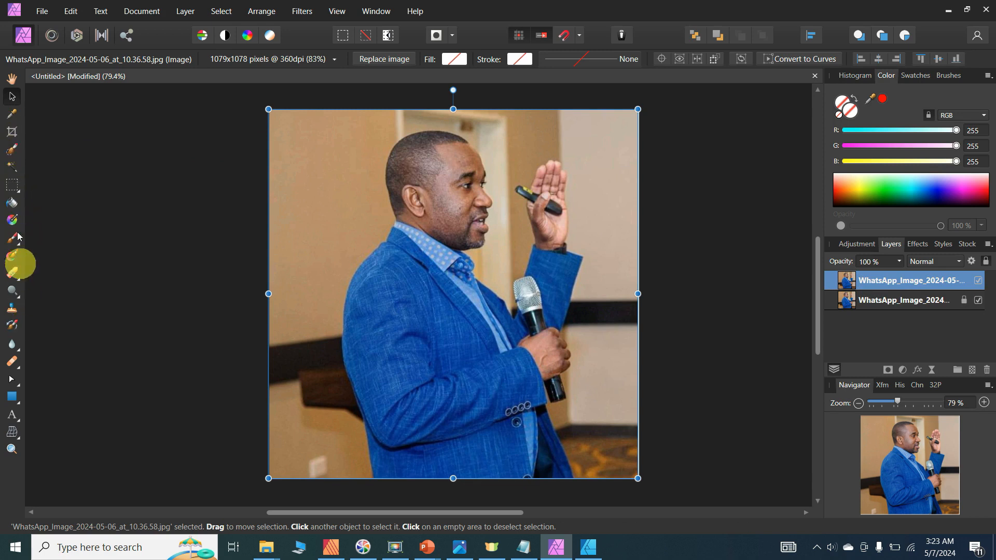
# - Select the man's head and jacket on the duplicate layer with the Selection Brush at a width of 46.7 px
pyautogui.click(12, 151)
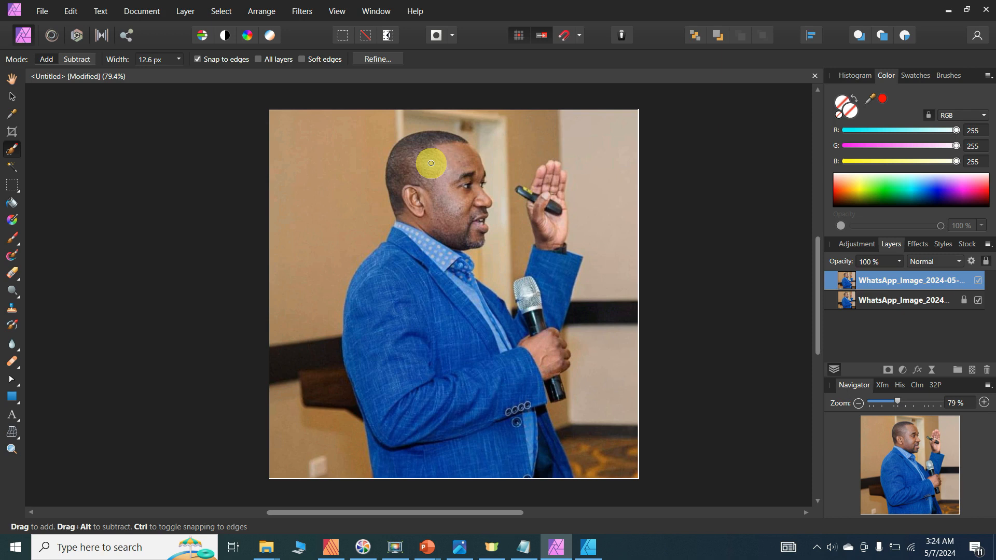
pyautogui.press(']')
pyautogui.press(']')
pyautogui.press(']')
pyautogui.press(']')
pyautogui.press(']')
pyautogui.press(']')
pyautogui.press(']')
pyautogui.press(']')
pyautogui.press(']')
pyautogui.press(']')
pyautogui.press(']')
pyautogui.press(']')
pyautogui.press(']')
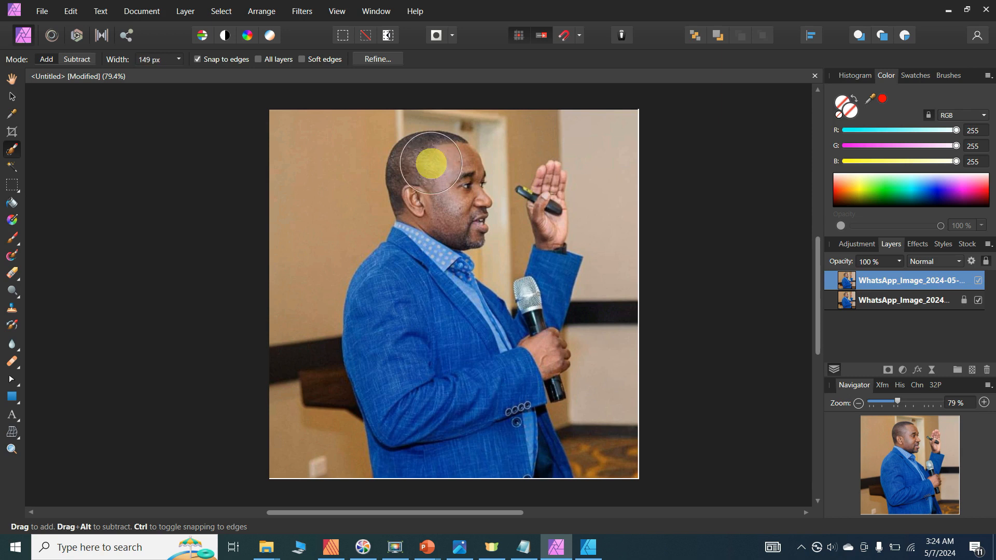
pyautogui.press('[')
pyautogui.press('[')
pyautogui.press('[')
pyautogui.press('[')
pyautogui.press('[')
pyautogui.press('[')
pyautogui.press('[')
pyautogui.press(']')
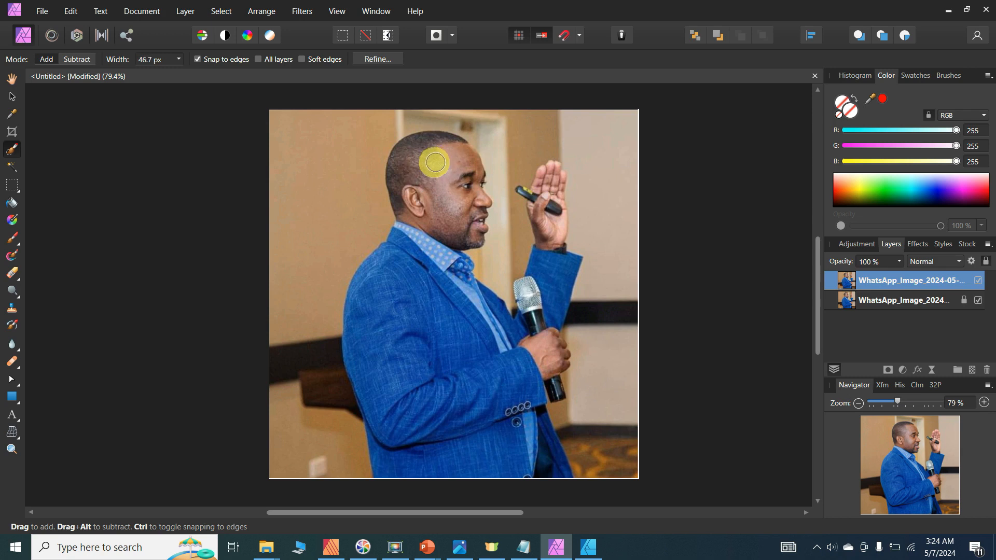
pyautogui.moveTo(418, 158)
pyautogui.mouseDown()
pyautogui.moveTo(406, 190)
pyautogui.moveTo(445, 193)
pyautogui.moveTo(460, 217)
pyautogui.moveTo(439, 231)
pyautogui.moveTo(409, 306)
pyautogui.moveTo(400, 386)
pyautogui.moveTo(396, 334)
pyautogui.moveTo(418, 379)
pyautogui.moveTo(413, 434)
pyautogui.moveTo(444, 414)
pyautogui.moveTo(505, 417)
pyautogui.moveTo(543, 459)
pyautogui.moveTo(497, 385)
pyautogui.moveTo(512, 336)
pyautogui.mouseUp()
# - Reduce the selection brush width to 24.4 px and add the man's raised hand to the selection
pyautogui.press('[')
pyautogui.press('[')
pyautogui.press('[')
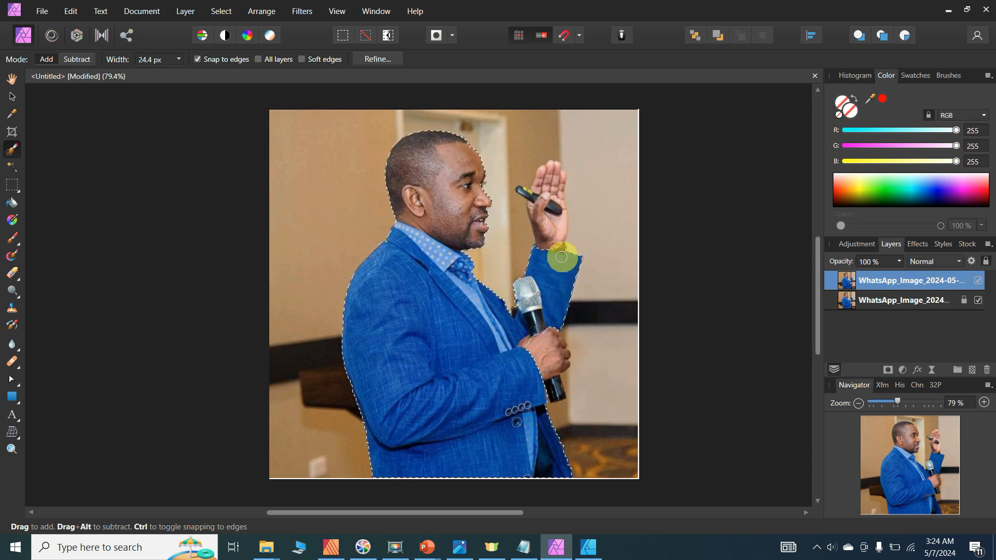
pyautogui.moveTo(551, 211)
pyautogui.mouseDown()
pyautogui.moveTo(558, 179)
pyautogui.moveTo(547, 175)
pyautogui.mouseUp()
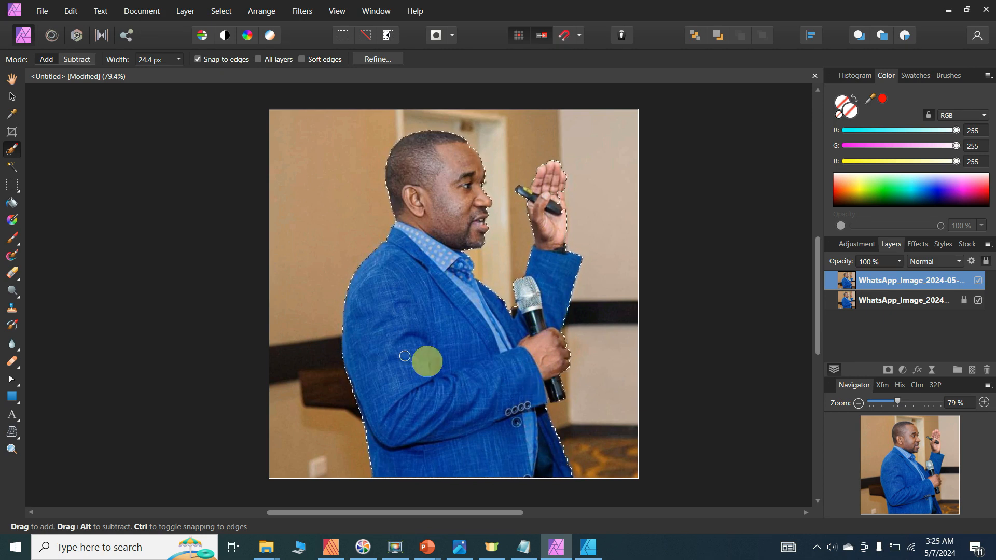
# - Subtract the background gap between the fingers and the black clicker from the selection with a 10.8 px brush
pyautogui.click(76, 59)
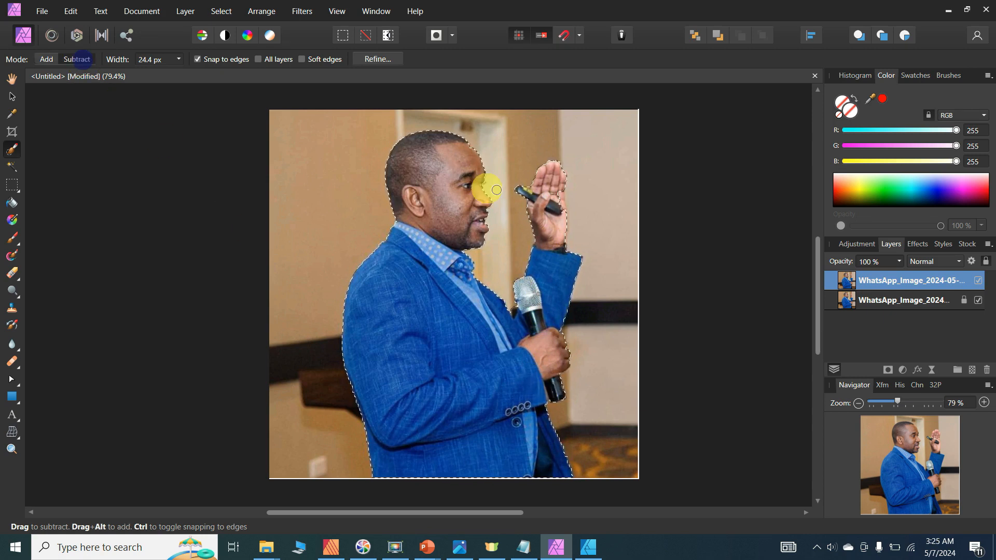
pyautogui.press('[')
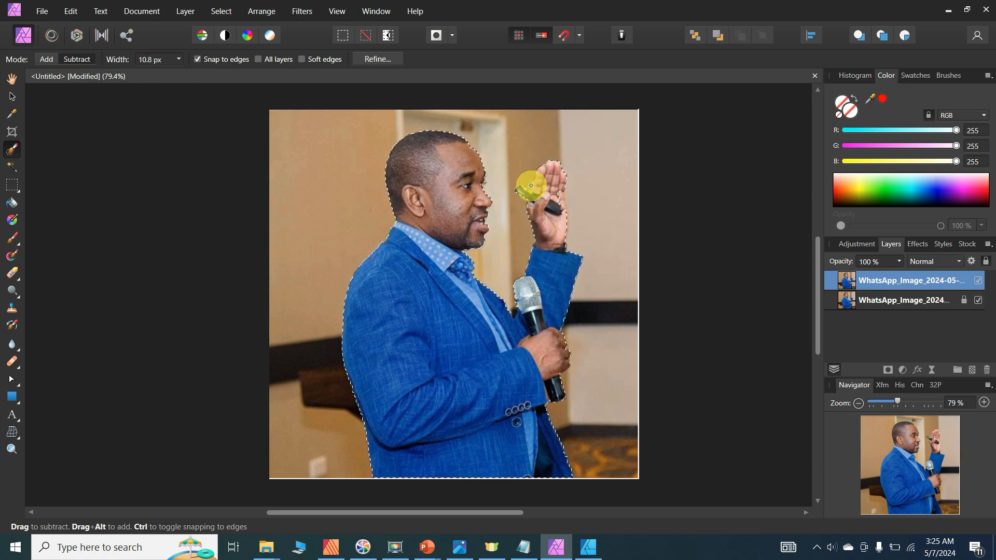
pyautogui.moveTo(528, 185); pyautogui.dragTo(532, 187)
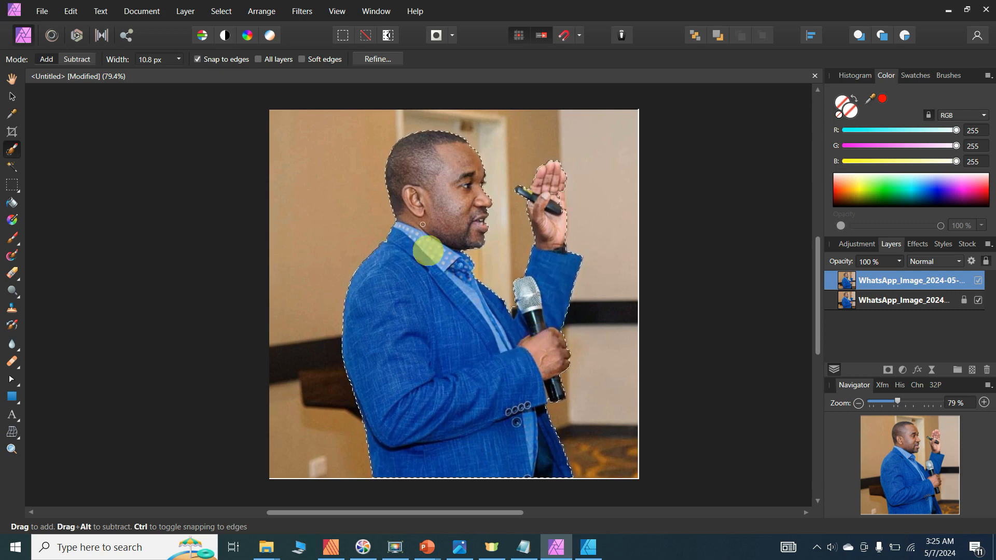
pyautogui.click(382, 60)
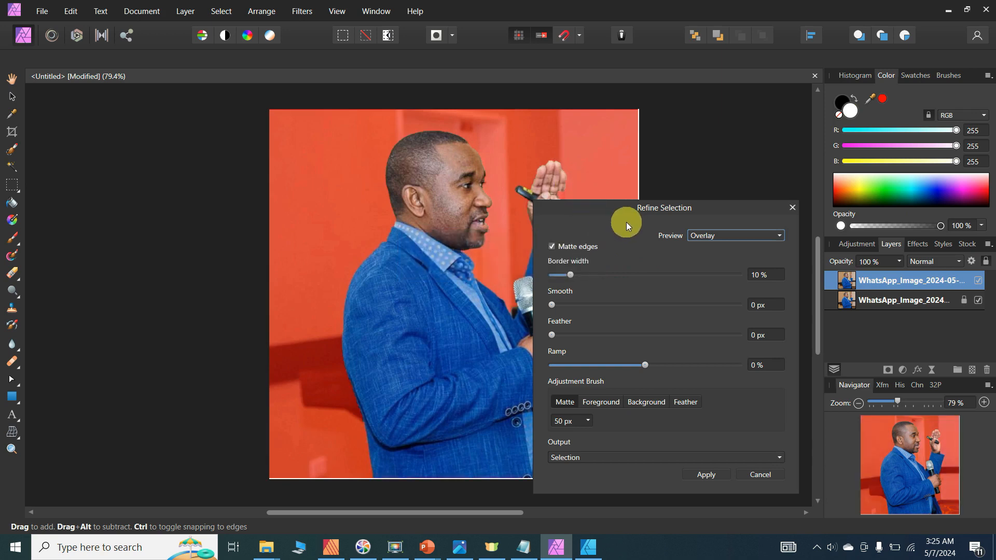
pyautogui.moveTo(610, 206); pyautogui.dragTo(753, 182)
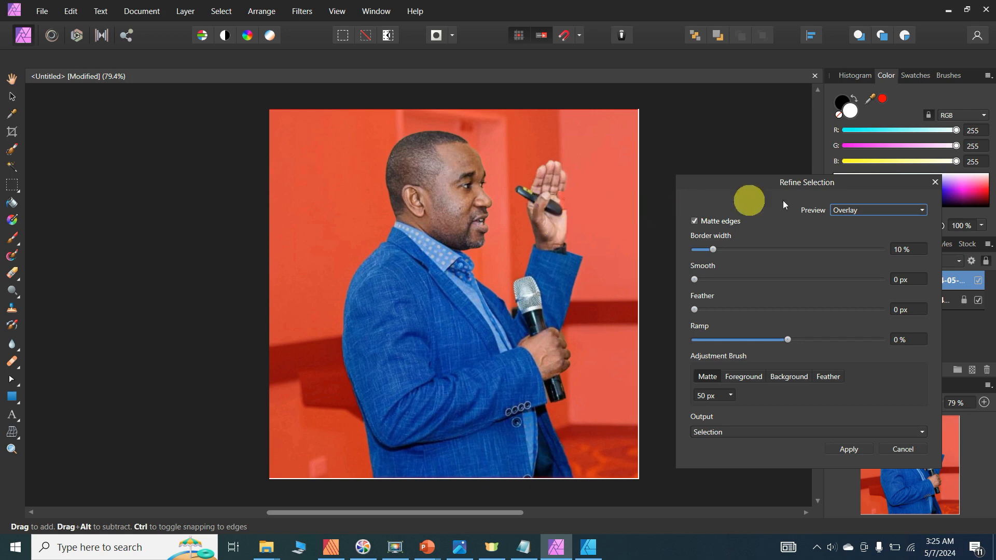
pyautogui.click(934, 182)
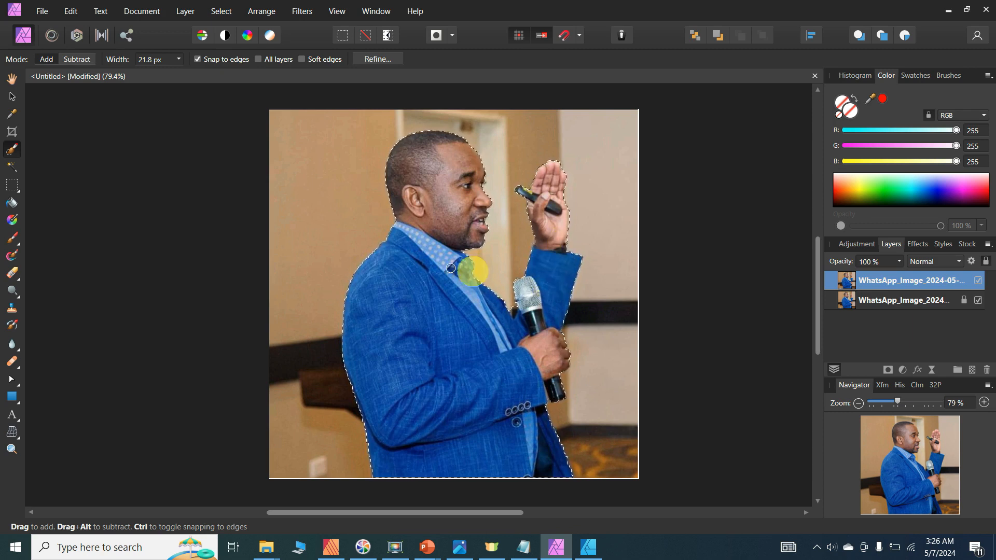
# - Refine the selection of the man with New layer as the output and hide the locked original photo layer
pyautogui.click(381, 59)
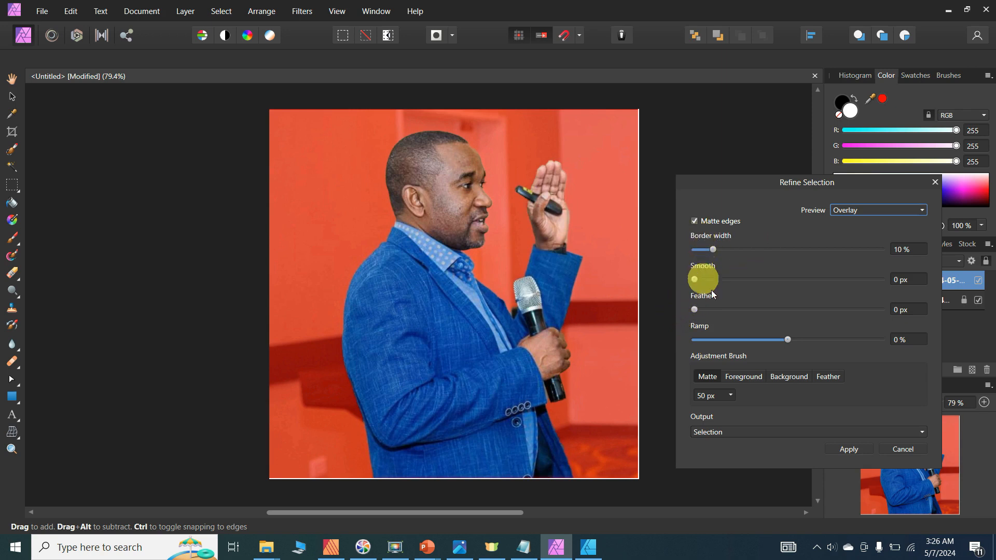
pyautogui.click(731, 433)
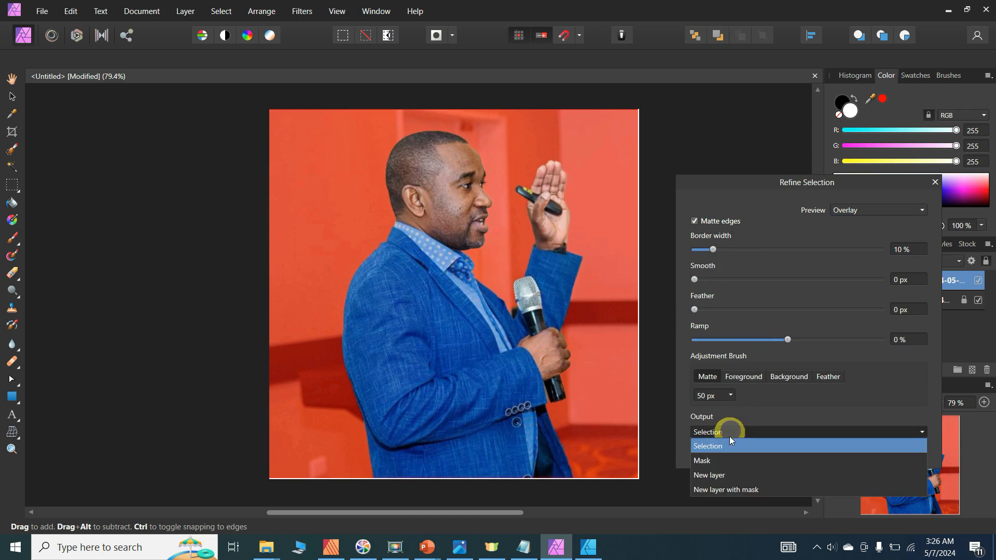
pyautogui.click(713, 431)
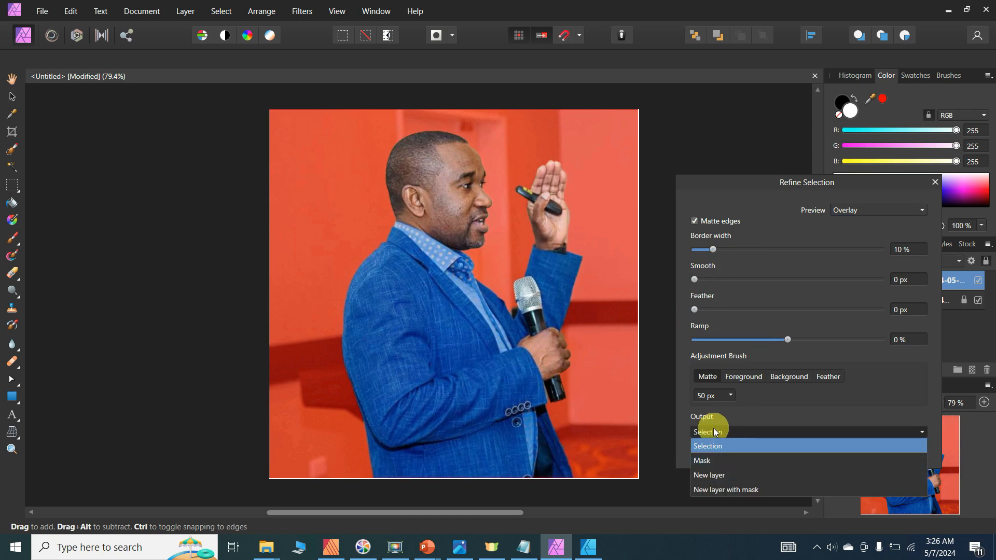
pyautogui.click(709, 475)
pyautogui.click(835, 448)
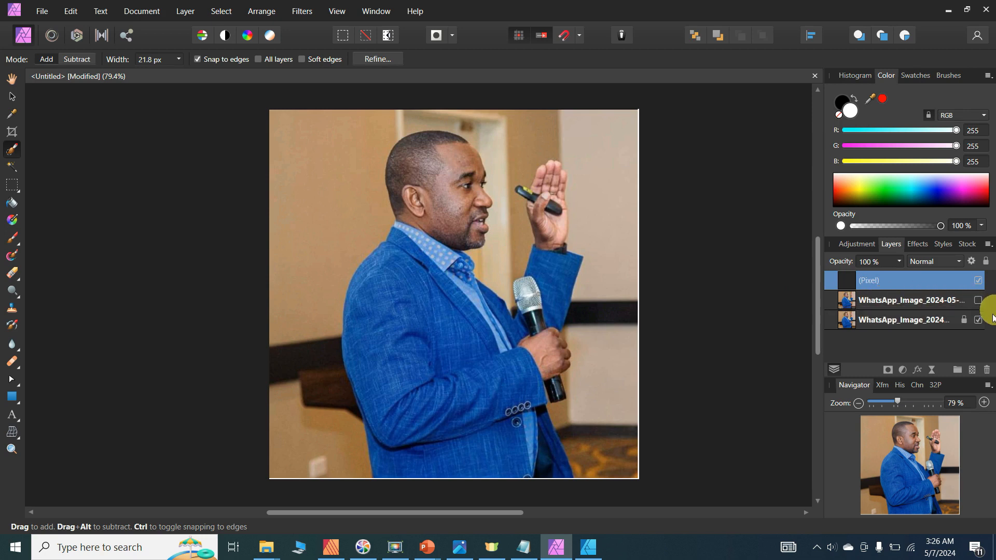
pyautogui.click(978, 320)
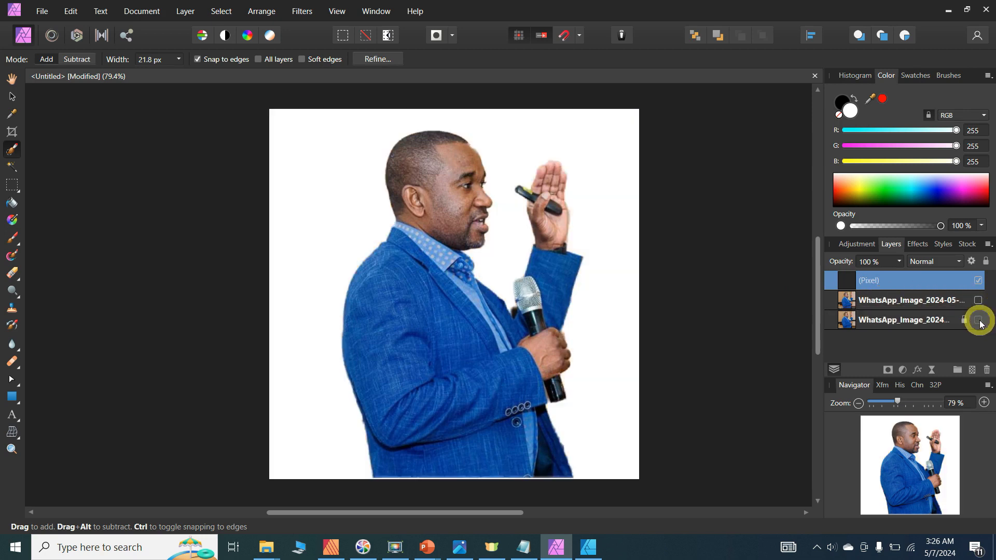
# - Nudge the cut-out man slightly down on the page and copy it to the clipboard
pyautogui.click(11, 99)
pyautogui.moveTo(482, 236)
pyautogui.mouseDown()
pyautogui.moveTo(469, 240)
pyautogui.moveTo(499, 242)
pyautogui.moveTo(490, 245)
pyautogui.mouseUp()
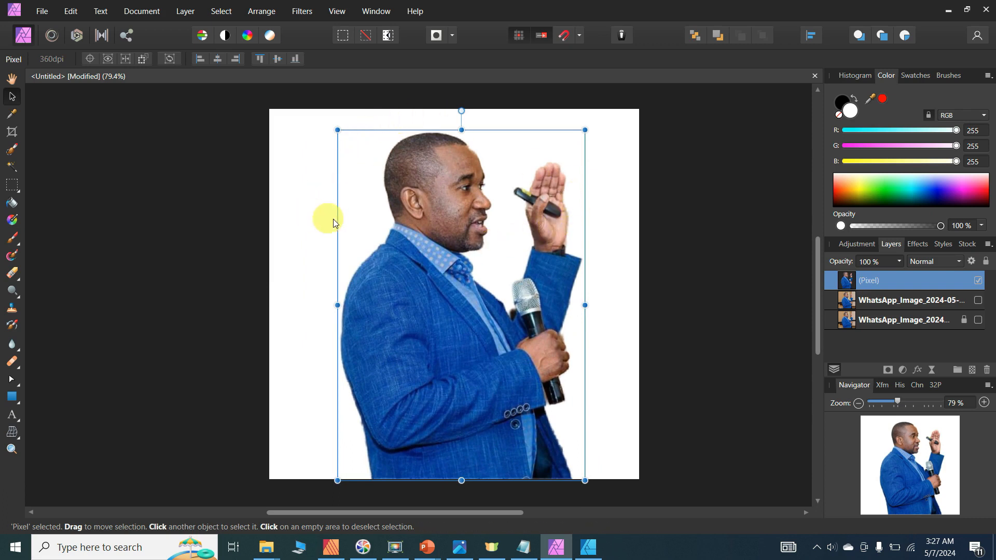
pyautogui.click(106, 122)
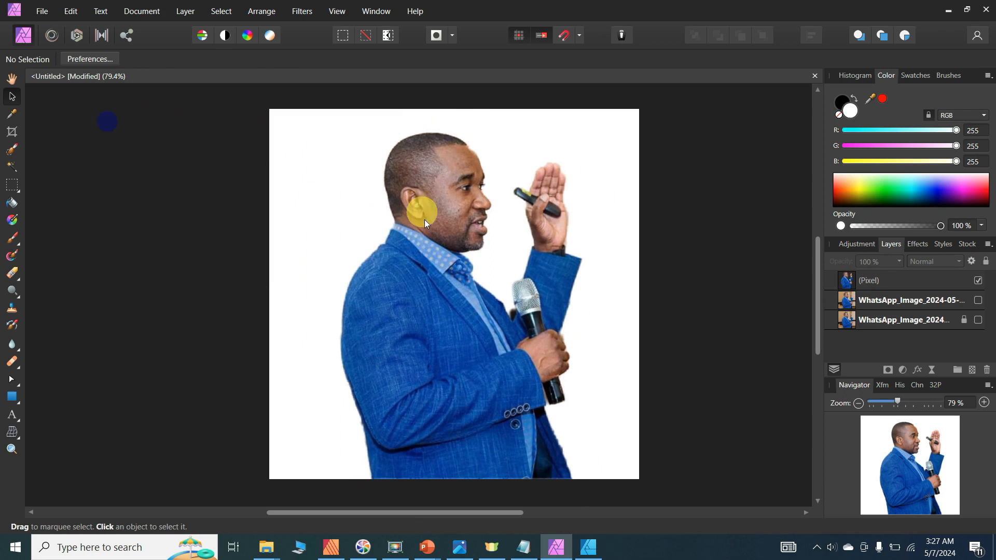
pyautogui.click(440, 245)
pyautogui.rightClick(439, 245)
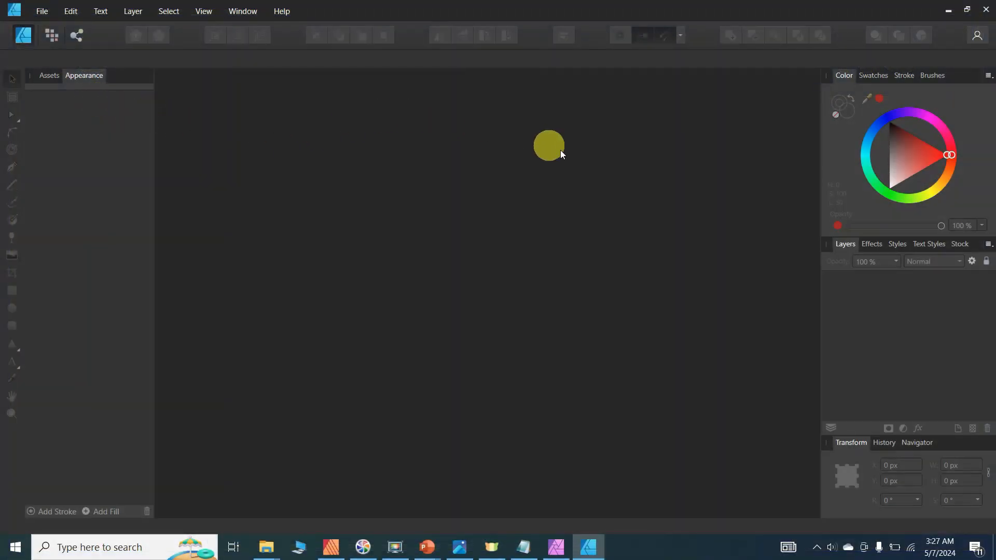
# - Switch to Affinity Designer and start a new document with a page width and height of 900 mm
pyautogui.click(48, 13)
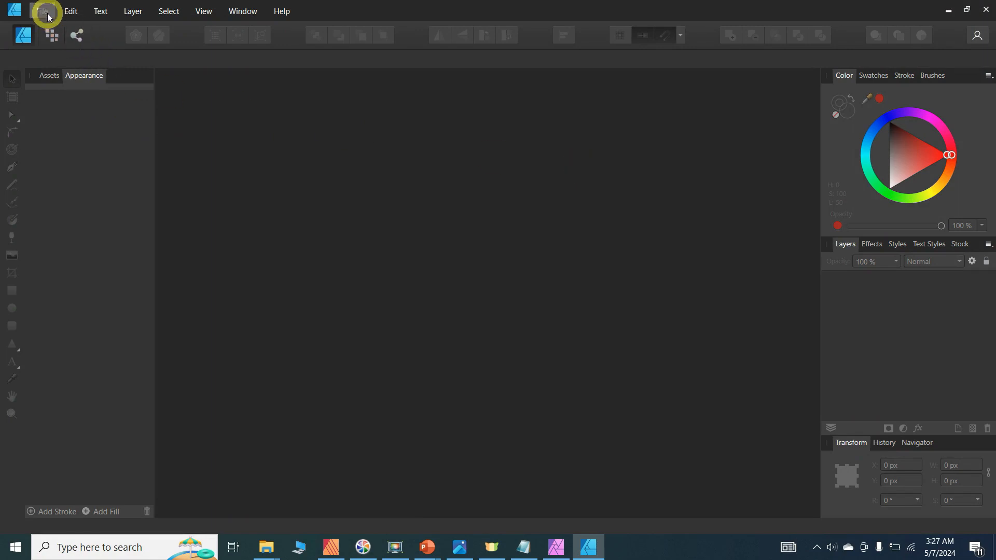
pyautogui.click(51, 41)
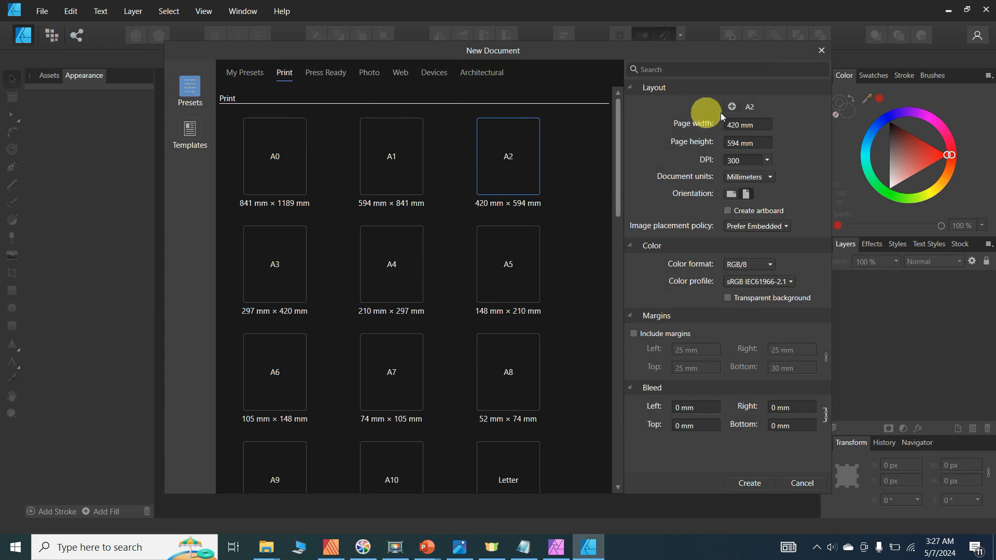
pyautogui.click(760, 127)
pyautogui.write('900')
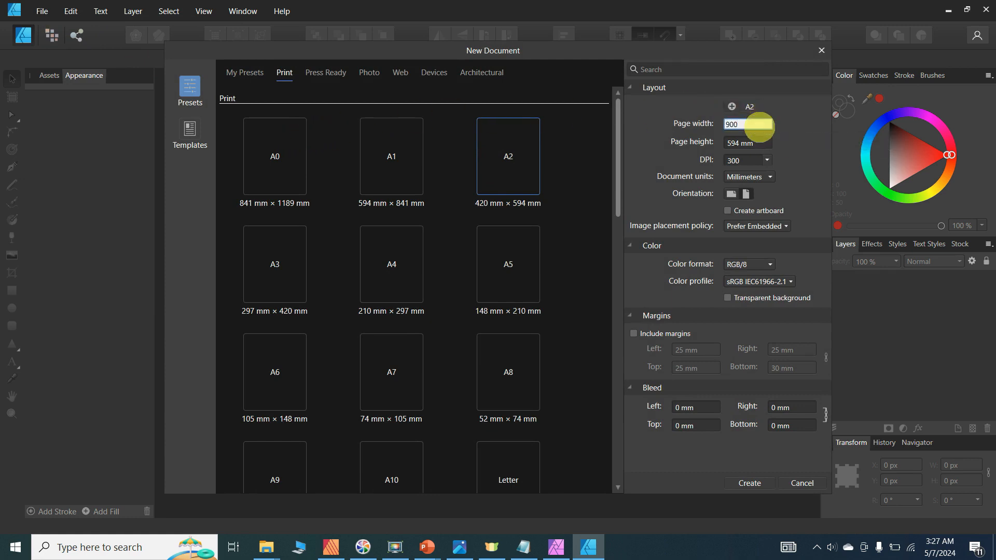
pyautogui.click(749, 144)
pyautogui.write('9')
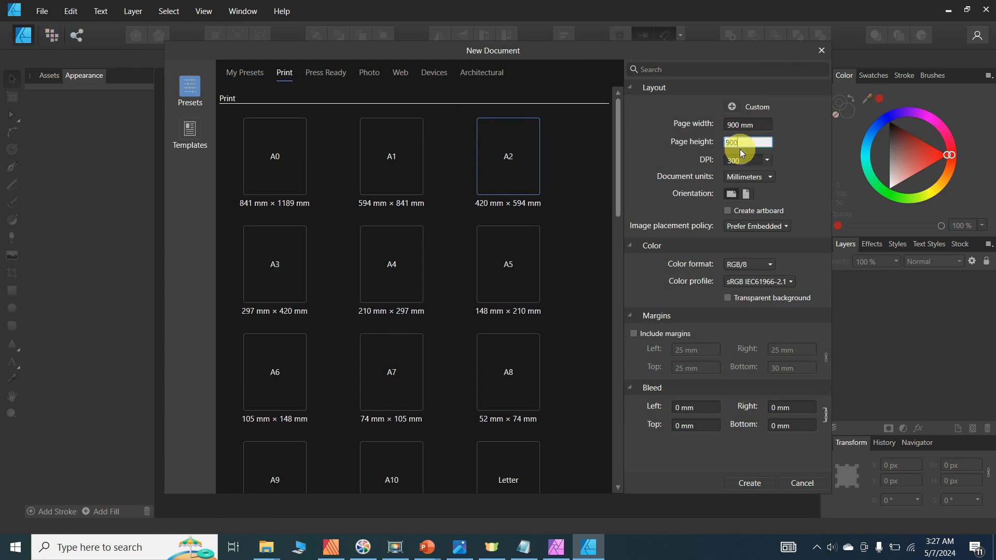
pyautogui.write('00')
# - Change the document units to pixels, set the page width and height to 900 px, and create the document
pyautogui.click(747, 175)
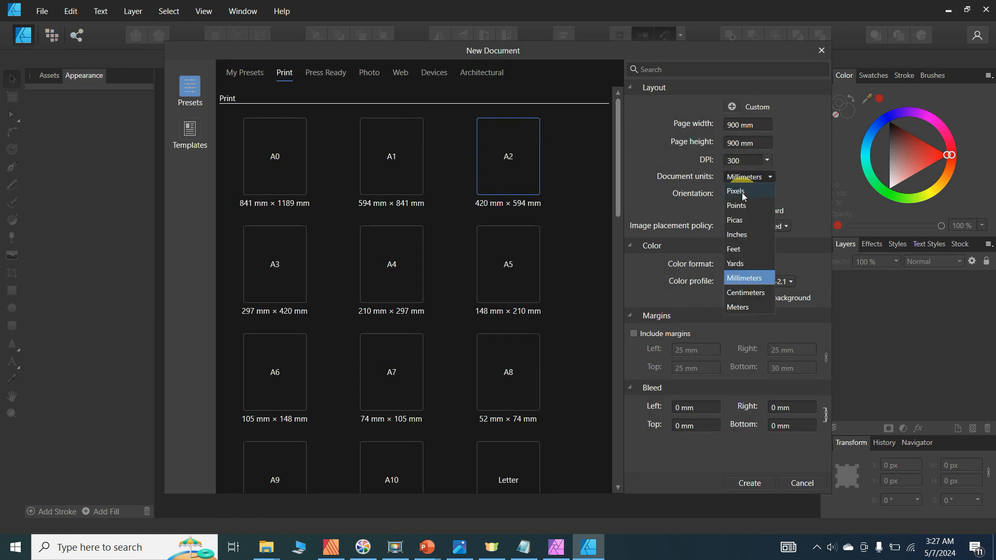
pyautogui.click(744, 193)
pyautogui.click(747, 125)
pyautogui.write('900')
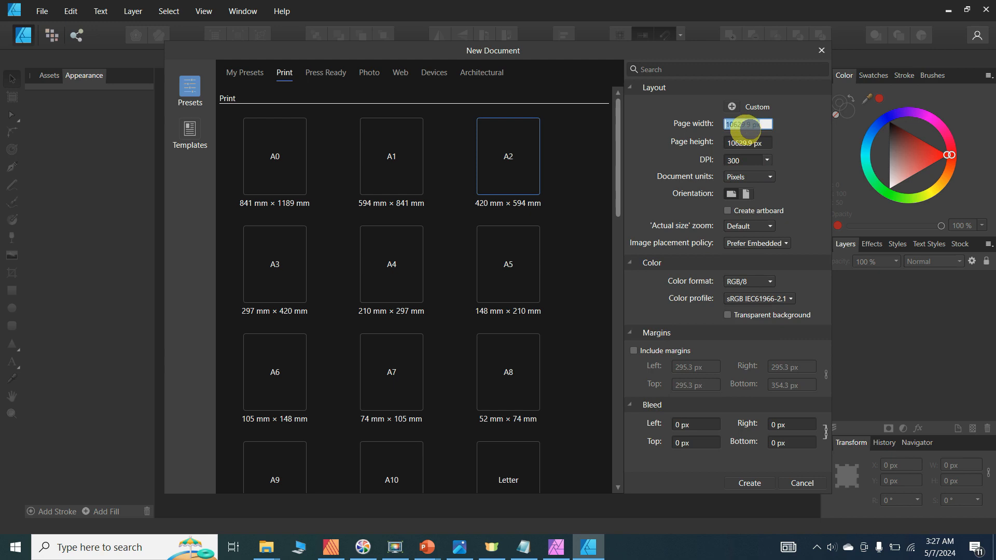
pyautogui.click(751, 144)
pyautogui.write('900')
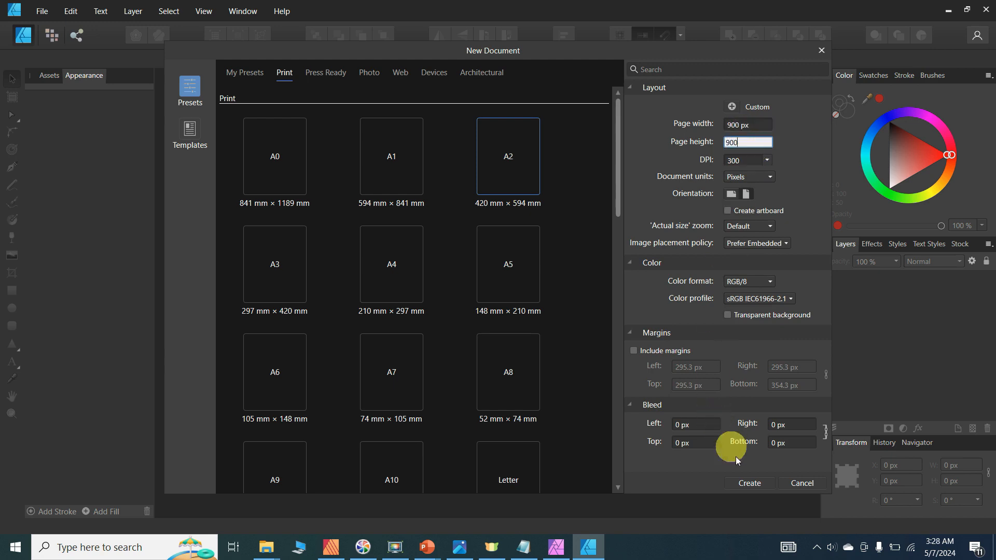
pyautogui.click(750, 483)
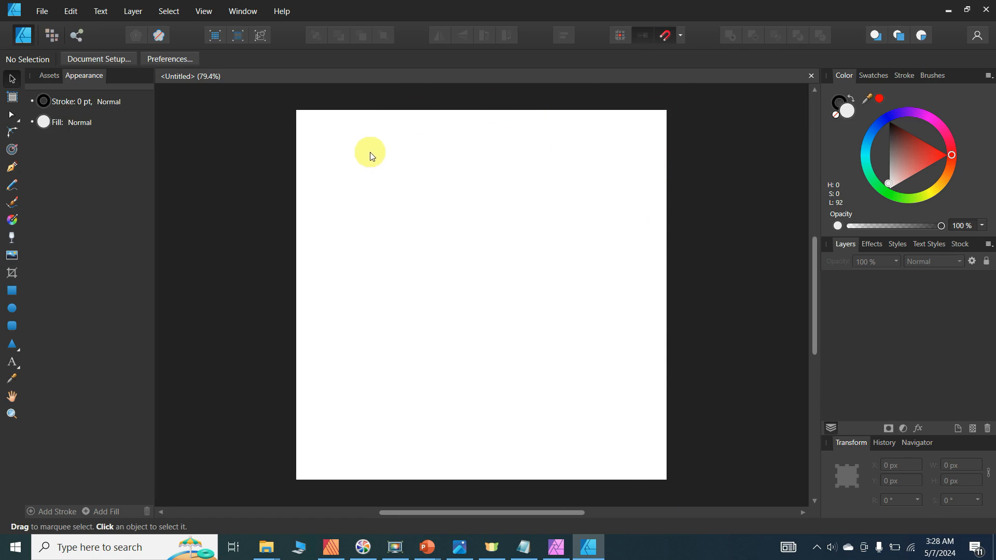
# - Paste the cut-out man onto the page and scale it down proportionally to about 476 × 674 px
pyautogui.rightClick(369, 151)
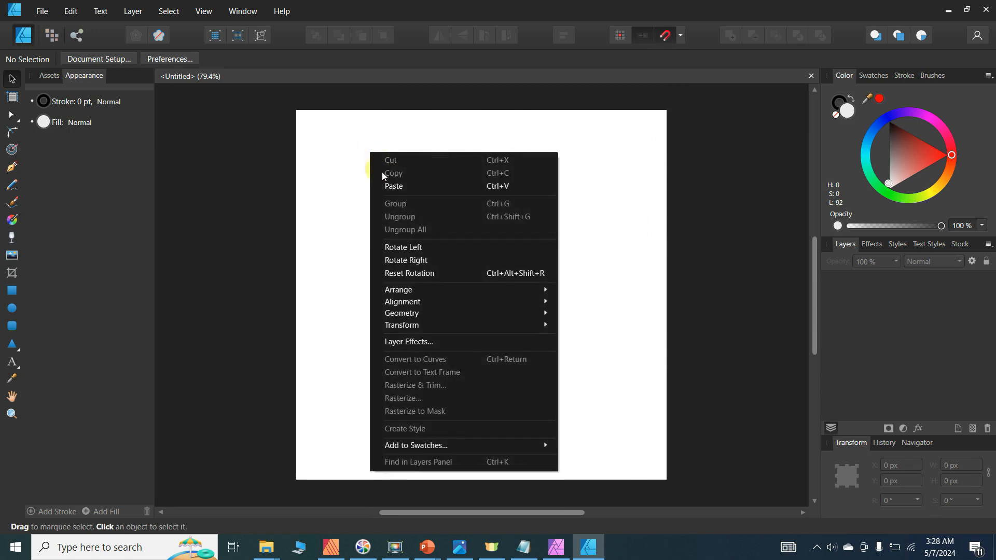
pyautogui.click(394, 185)
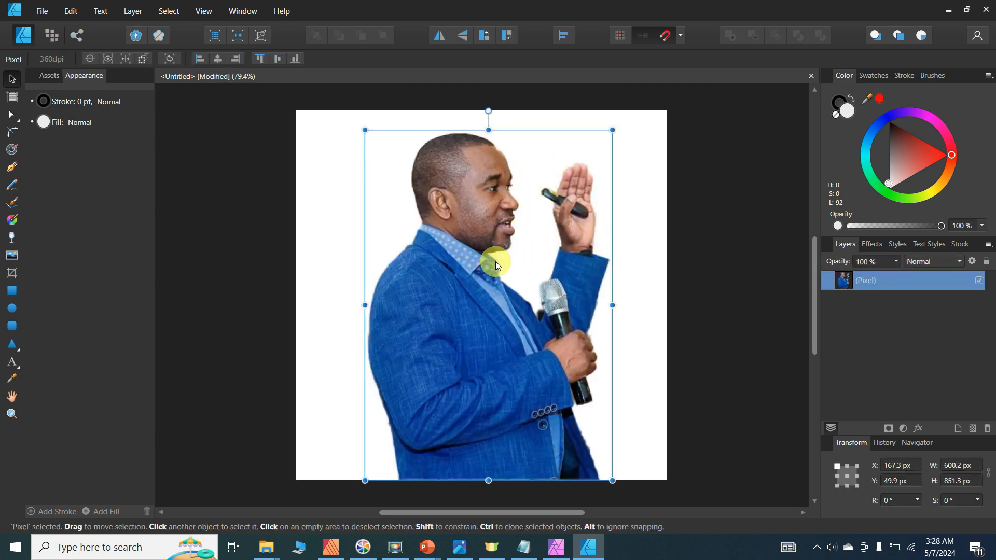
pyautogui.moveTo(613, 130); pyautogui.dragTo(560, 196)
pyautogui.click(601, 229)
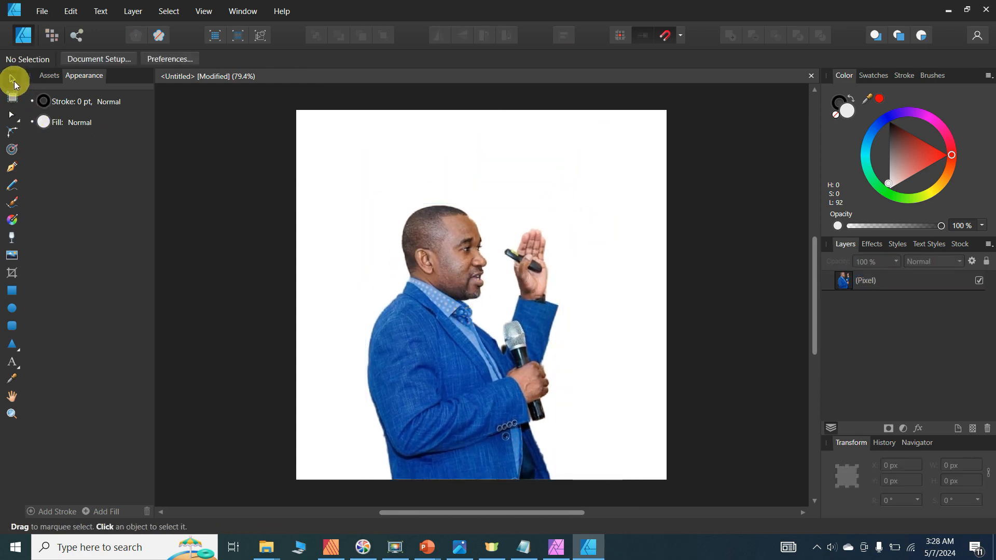
# - Move the cut-out man rightward to about X 252 px, Y 226 px and deselect it
pyautogui.click(444, 276)
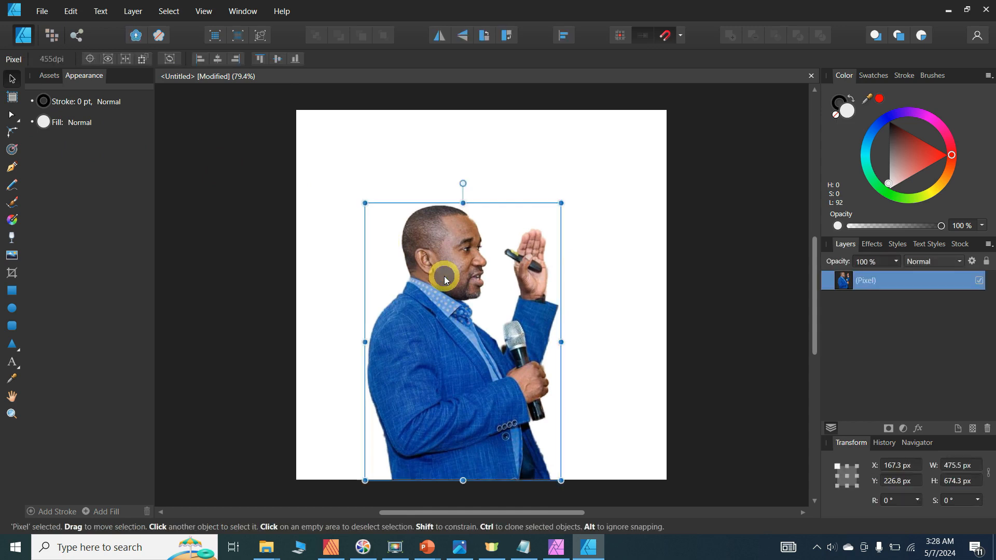
pyautogui.moveTo(437, 307); pyautogui.dragTo(471, 302)
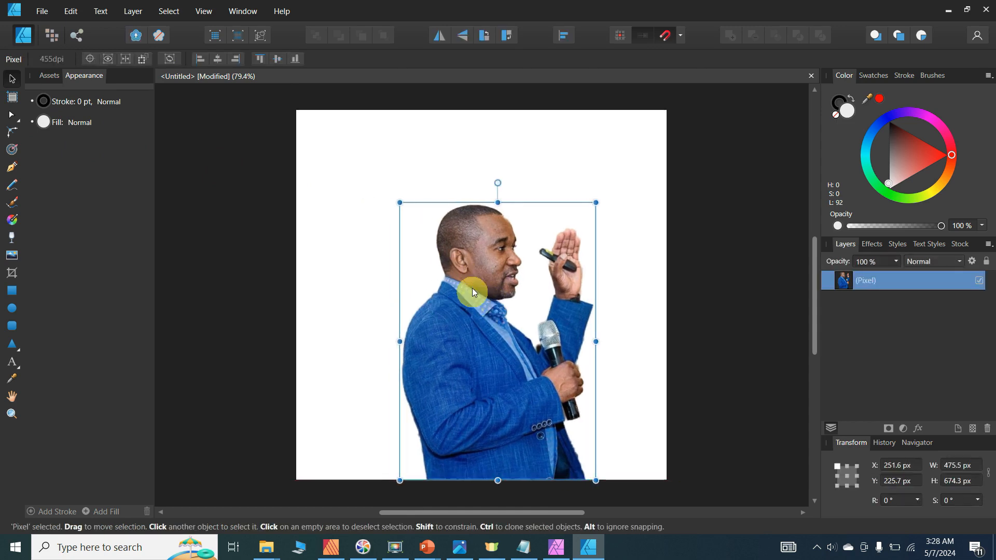
pyautogui.click(458, 157)
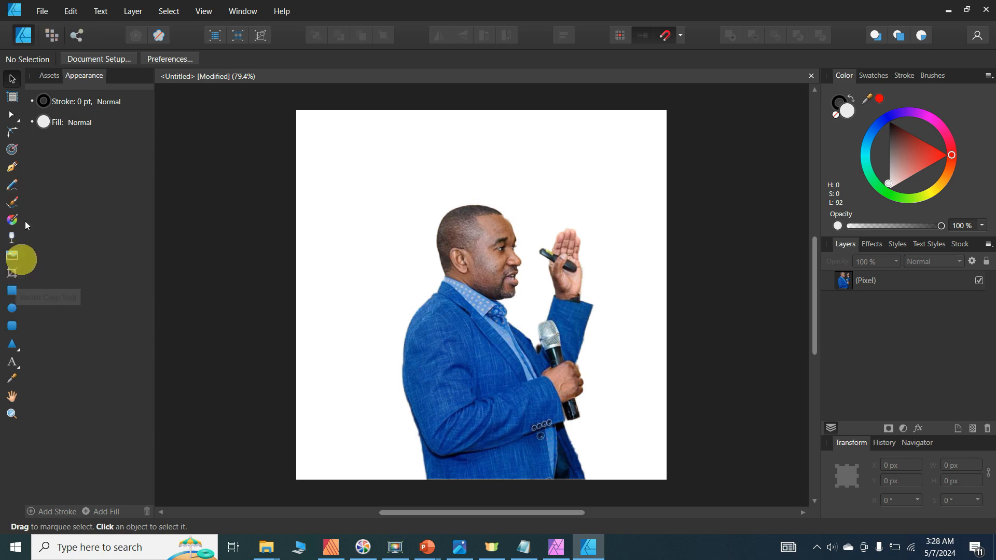
# - Draw a light grey rectangle of 900 × 900 px covering the whole page
pyautogui.click(11, 290)
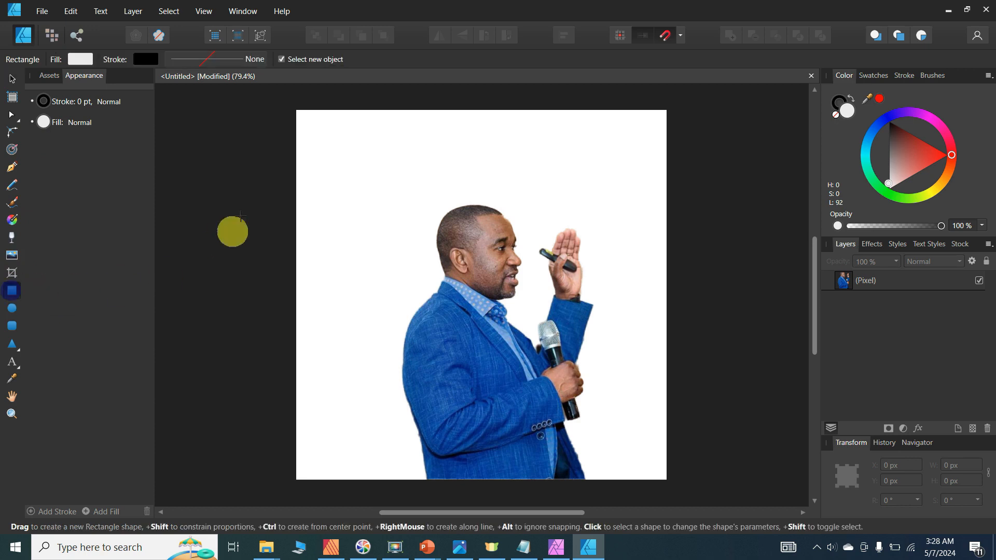
pyautogui.moveTo(299, 113); pyautogui.dragTo(666, 478)
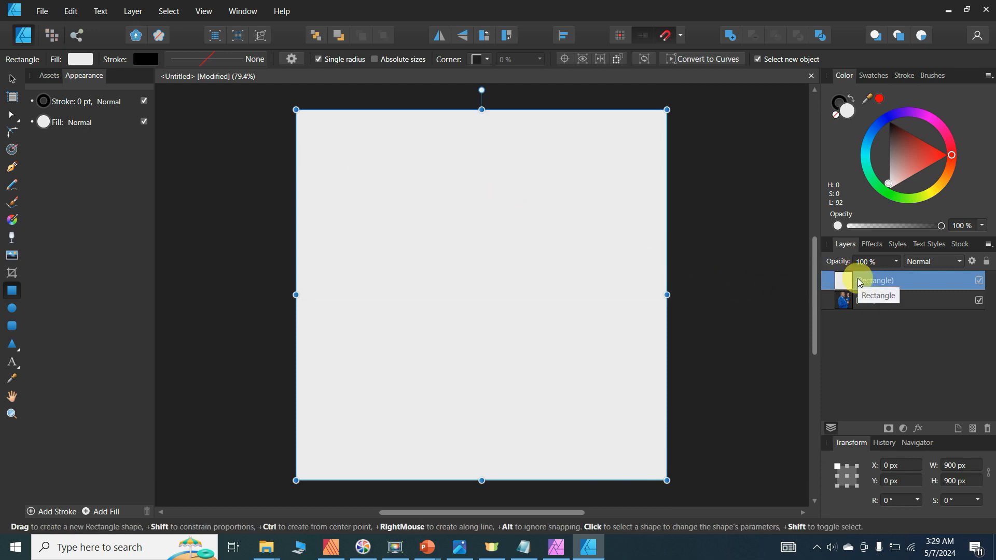
pyautogui.click(895, 304)
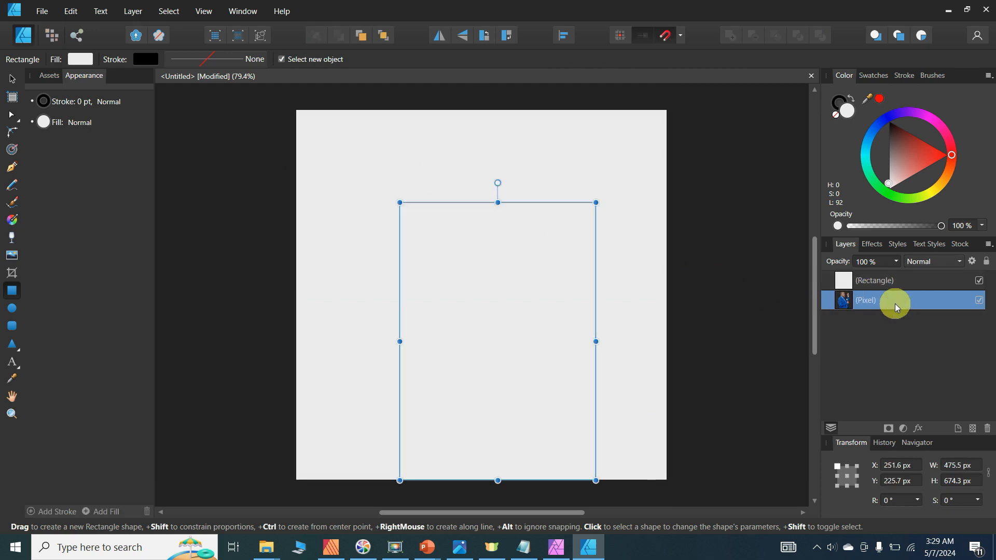
pyautogui.click(891, 281)
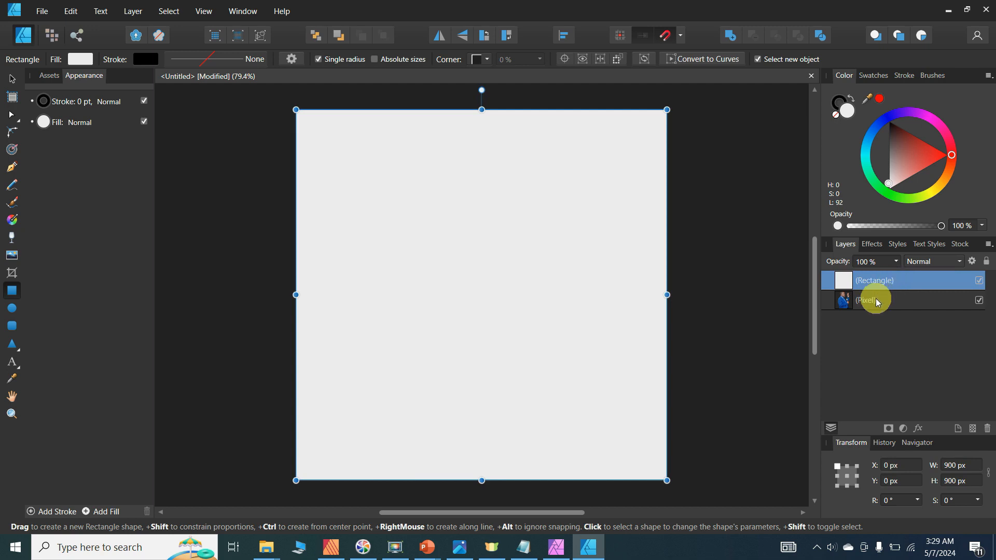
pyautogui.click(876, 301)
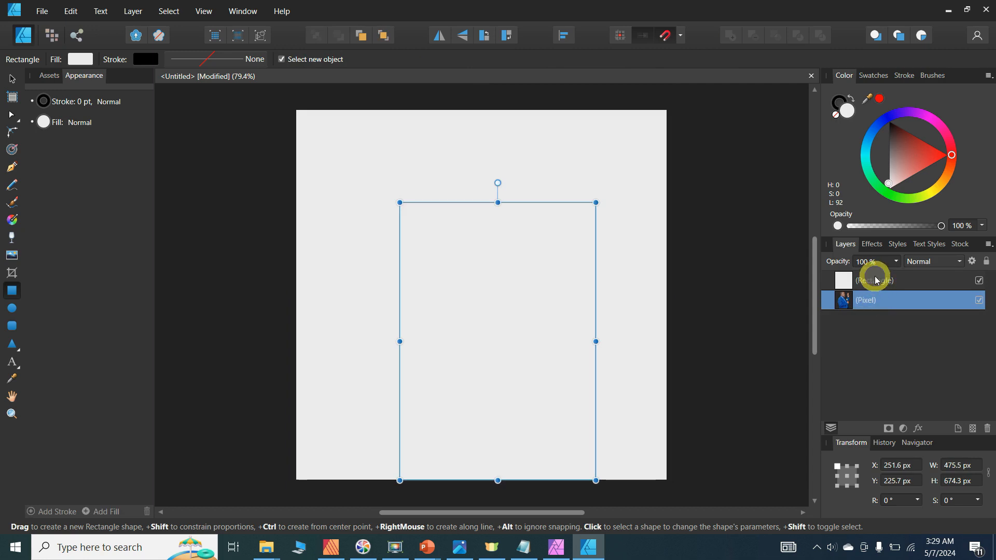
pyautogui.click(876, 281)
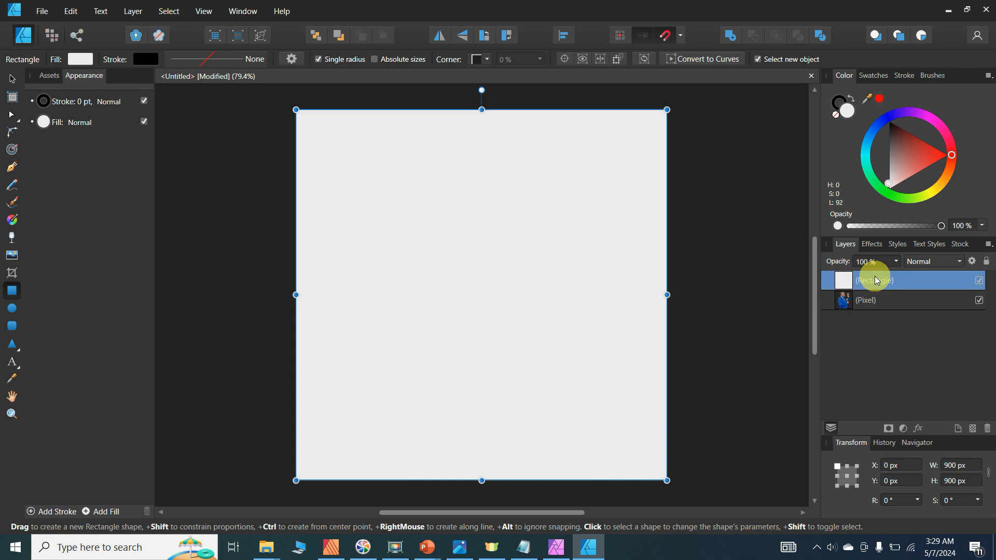
# - Bring the cut-out man's layer in front of the full-page rectangle
pyautogui.click(876, 300)
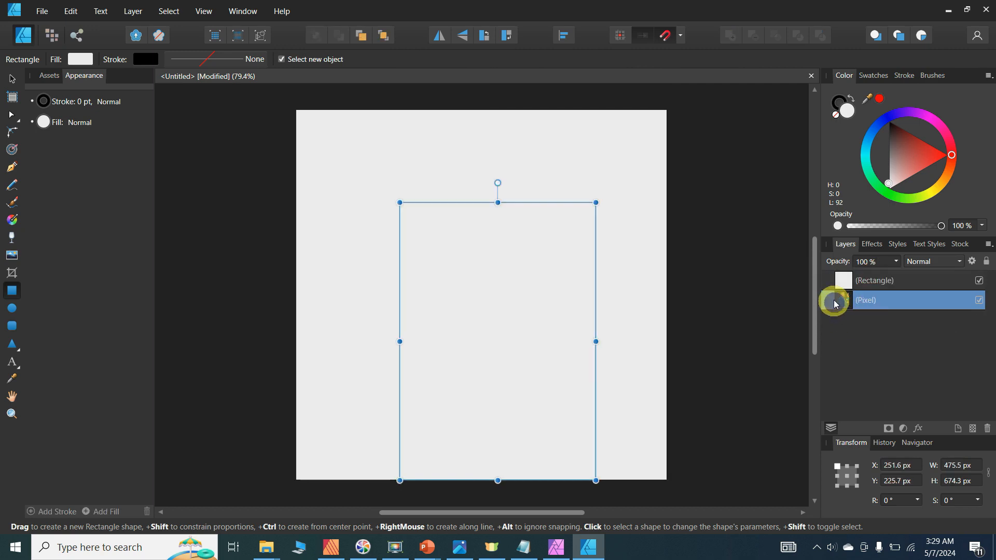
pyautogui.moveTo(833, 303); pyautogui.dragTo(830, 272)
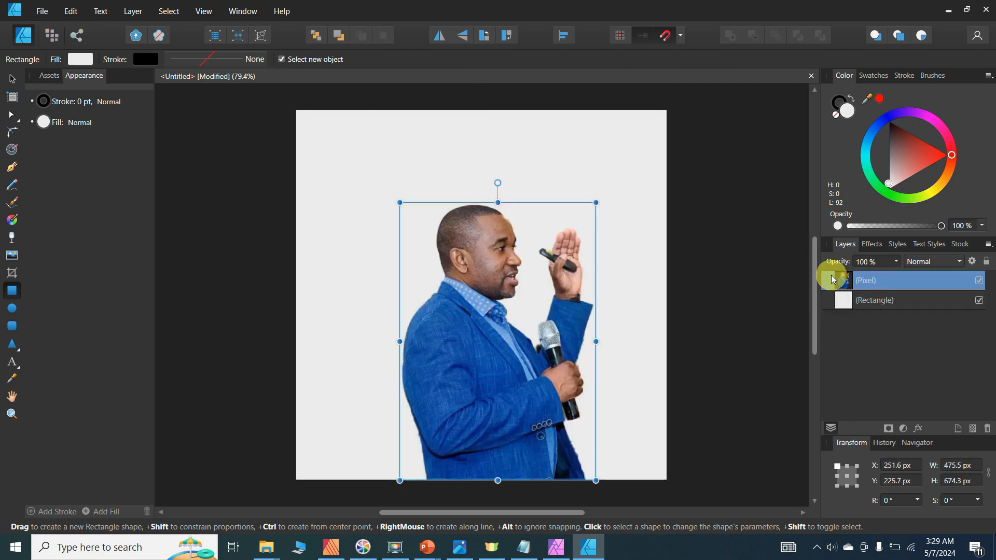
pyautogui.hotkey('ctrl', 'z')
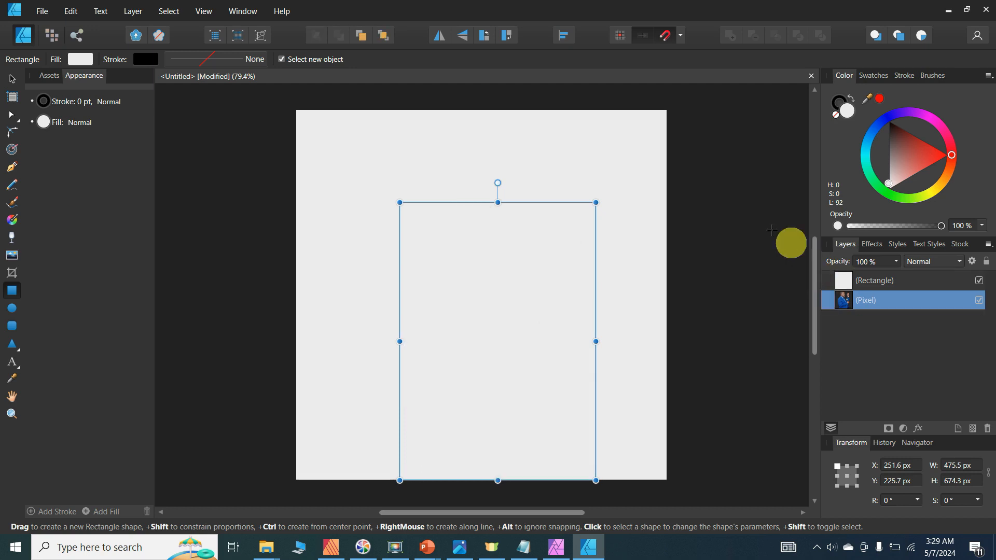
pyautogui.click(383, 37)
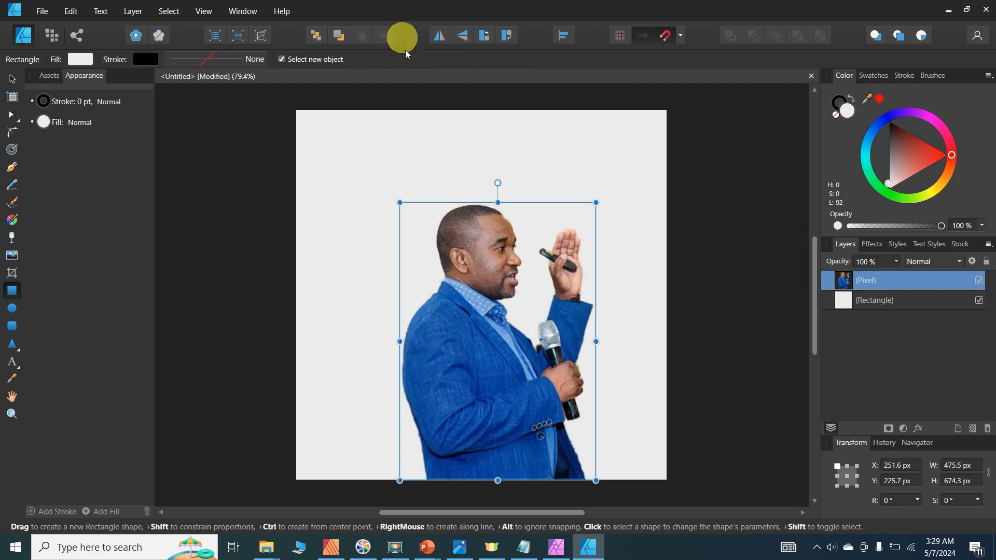
# - Fill the full-page background rectangle with a medium blue of H 208, S 53, L 46
pyautogui.click(12, 79)
pyautogui.click(884, 304)
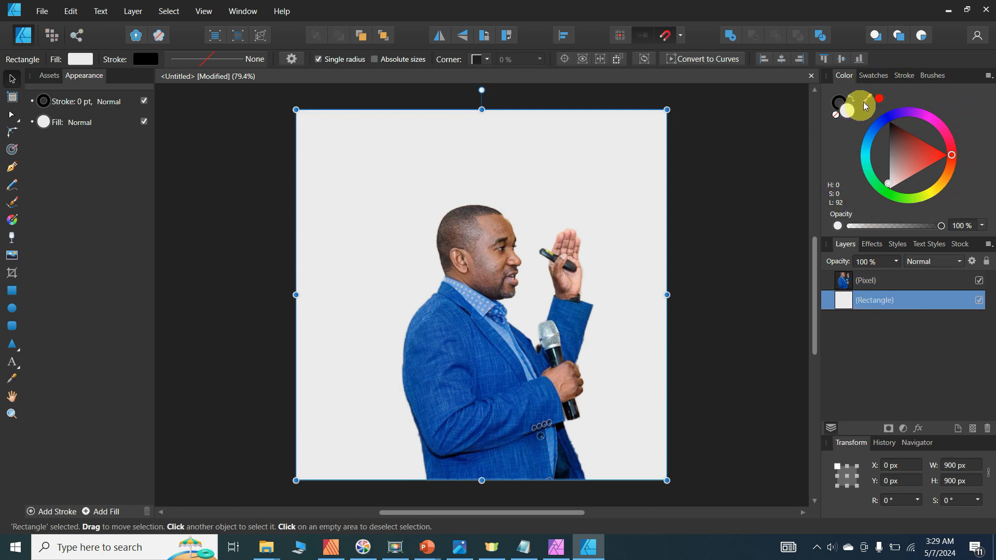
pyautogui.click(868, 136)
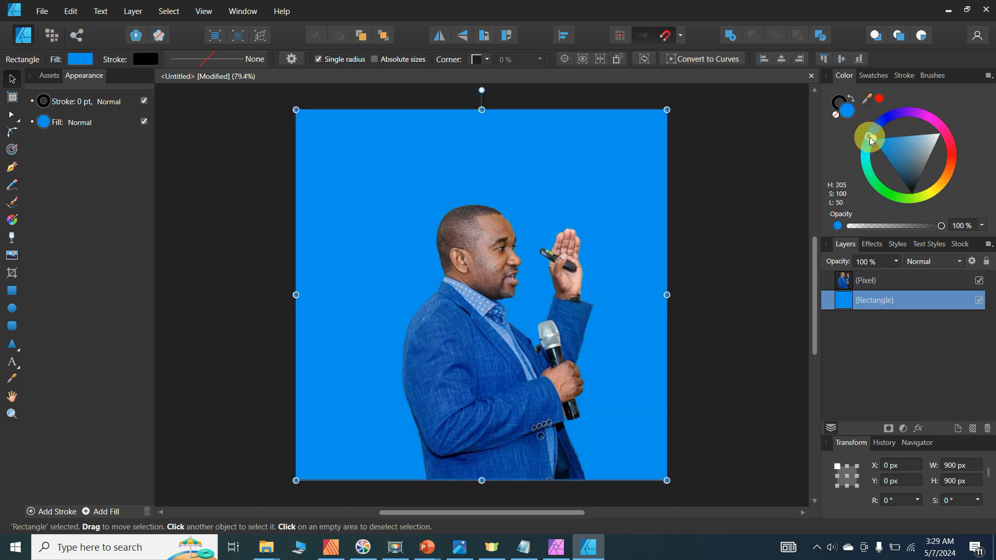
pyautogui.click(903, 150)
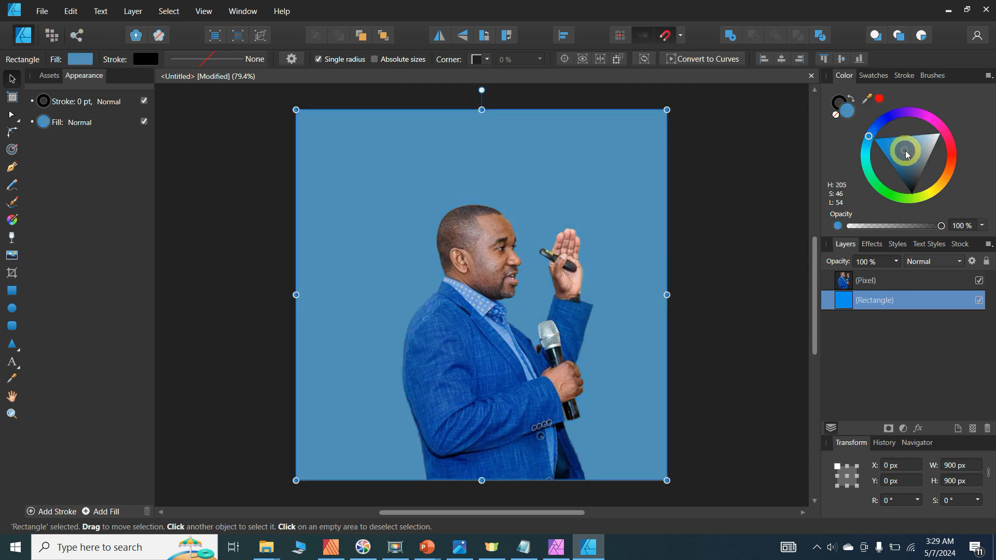
pyautogui.click(910, 160)
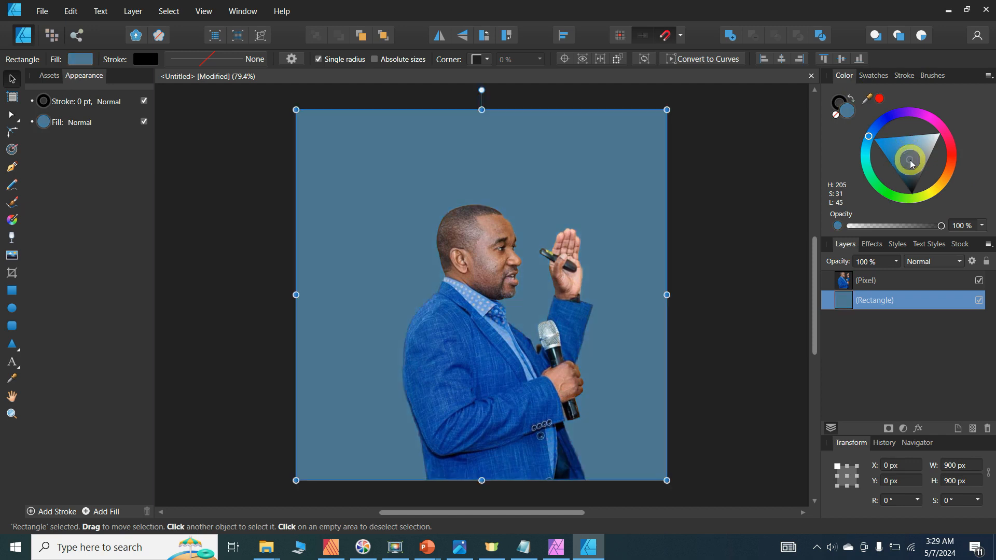
pyautogui.click(894, 155)
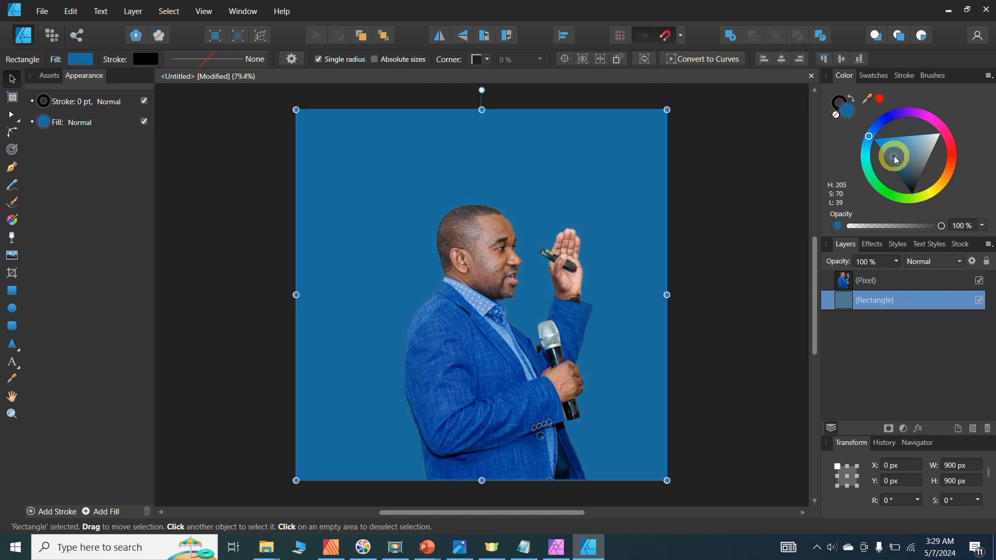
pyautogui.click(905, 160)
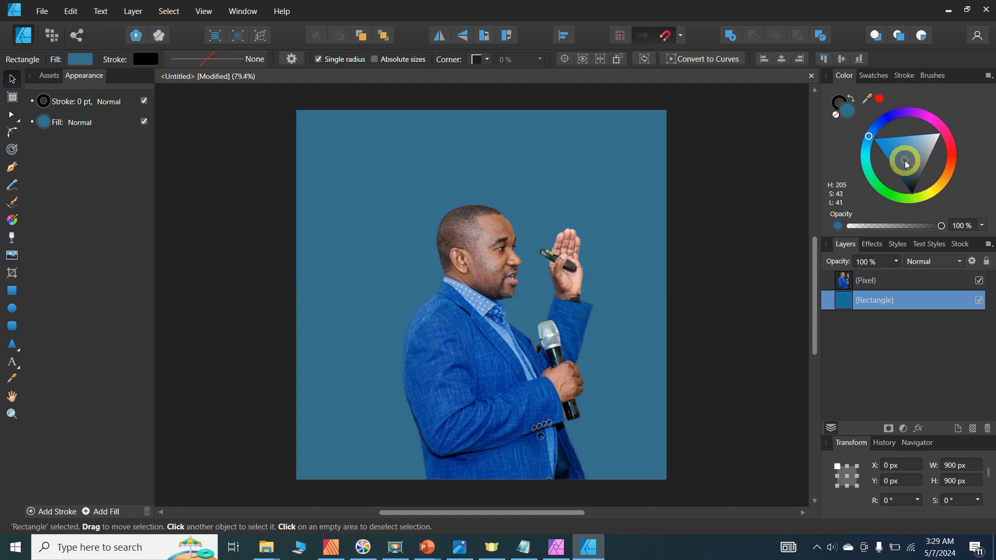
pyautogui.click(948, 148)
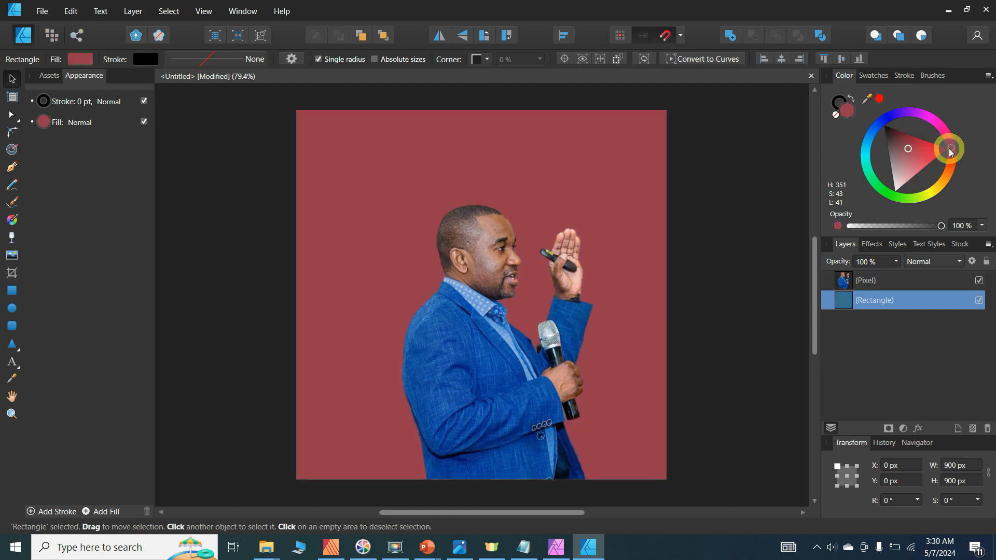
pyautogui.click(899, 145)
pyautogui.click(870, 135)
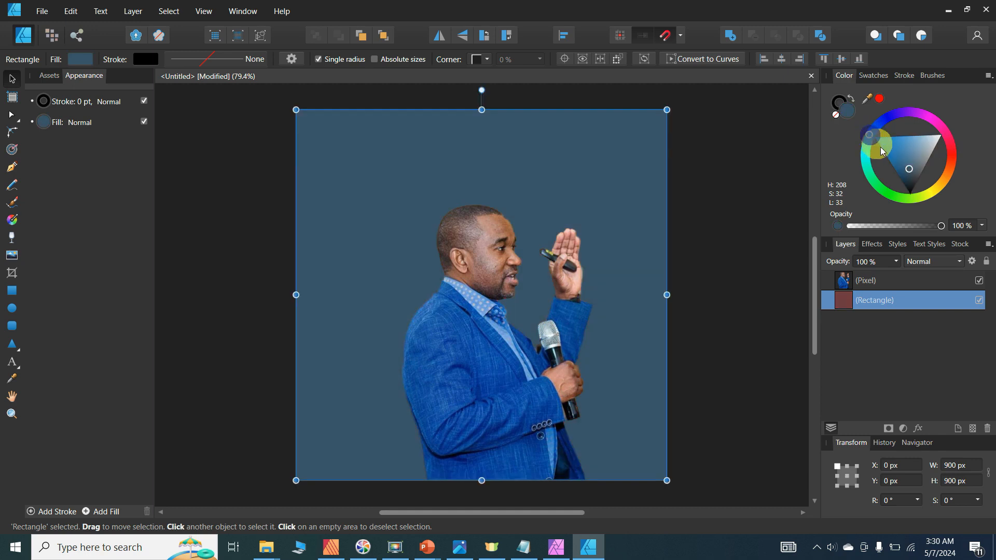
pyautogui.click(905, 161)
pyautogui.moveTo(904, 159); pyautogui.dragTo(904, 151)
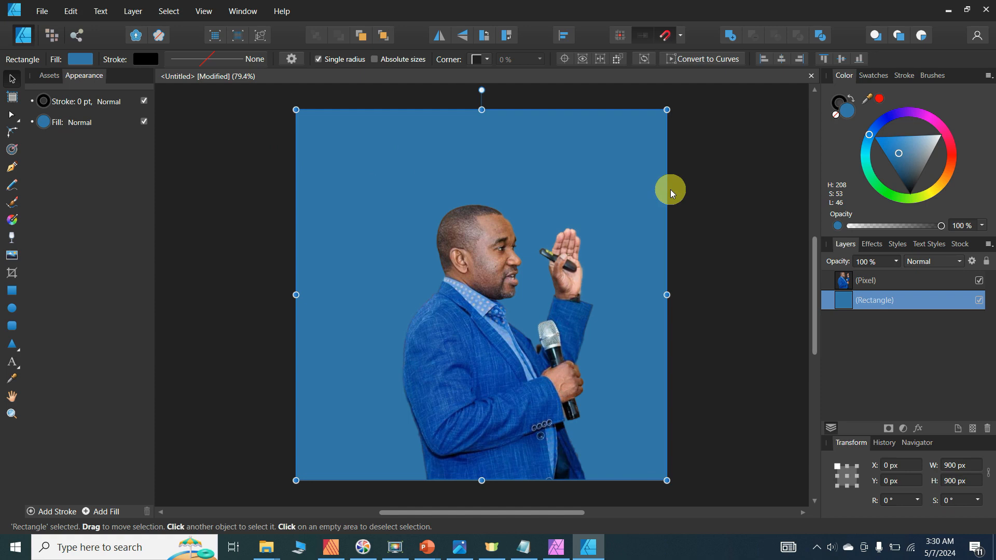
# - Move the cut-out man toward the page's left side, to about X 35 px, Y 226 px
pyautogui.click(498, 272)
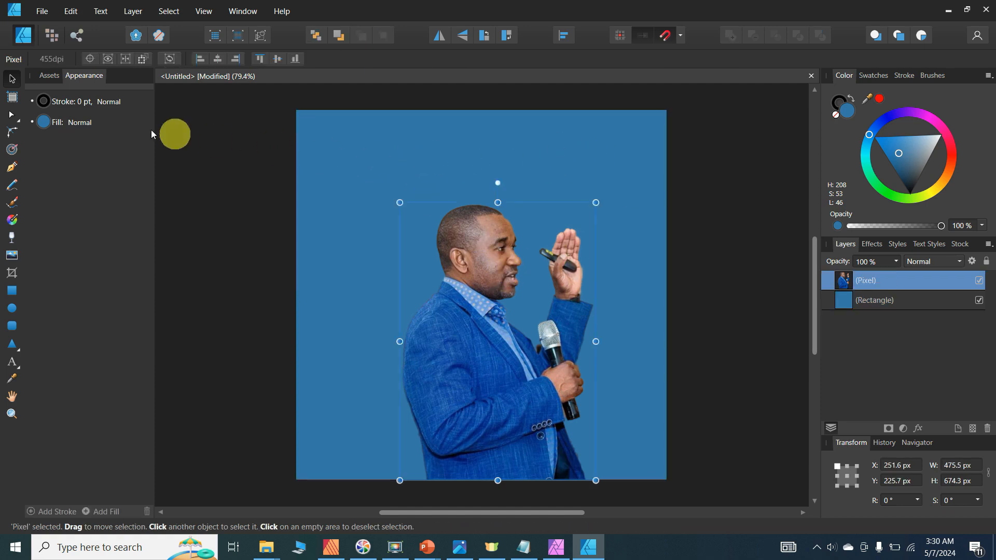
pyautogui.click(188, 143)
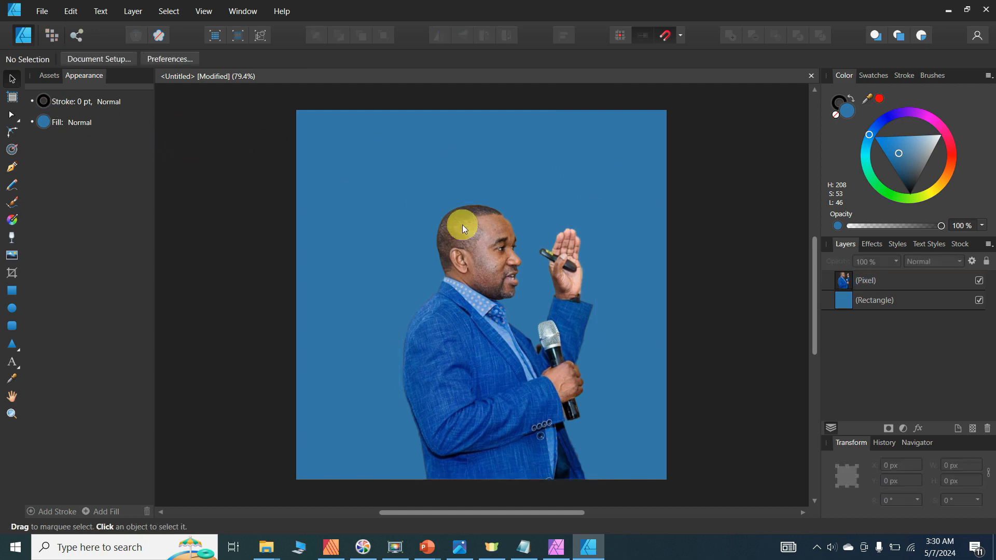
pyautogui.click(500, 256)
pyautogui.moveTo(488, 309); pyautogui.dragTo(537, 312)
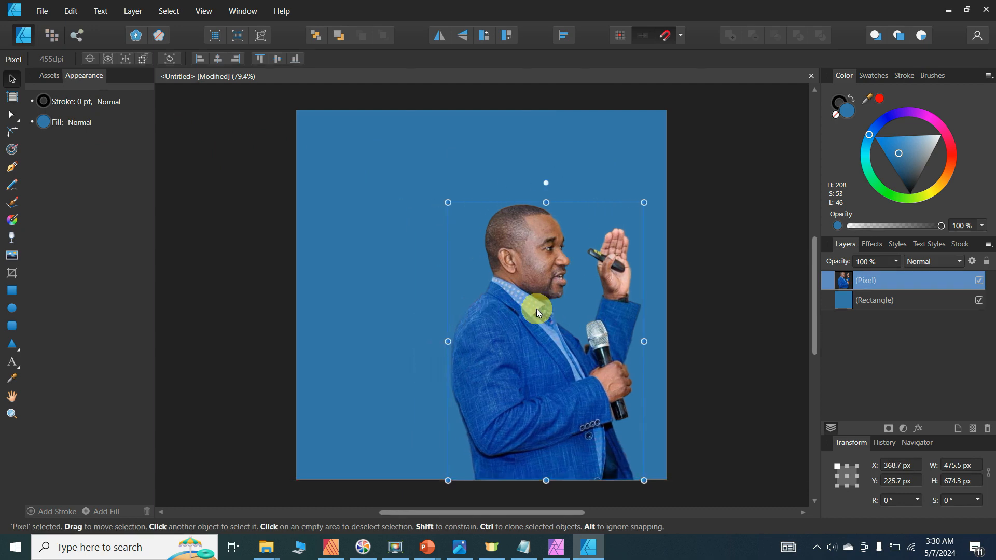
pyautogui.moveTo(531, 324); pyautogui.dragTo(394, 319)
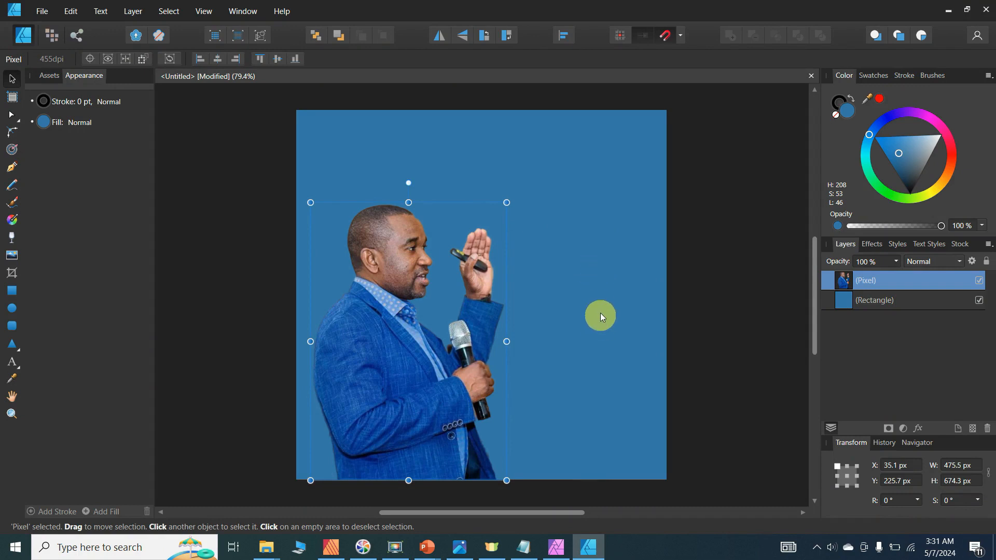
# - Lock the blue full-page background rectangle and deselect it
pyautogui.click(599, 285)
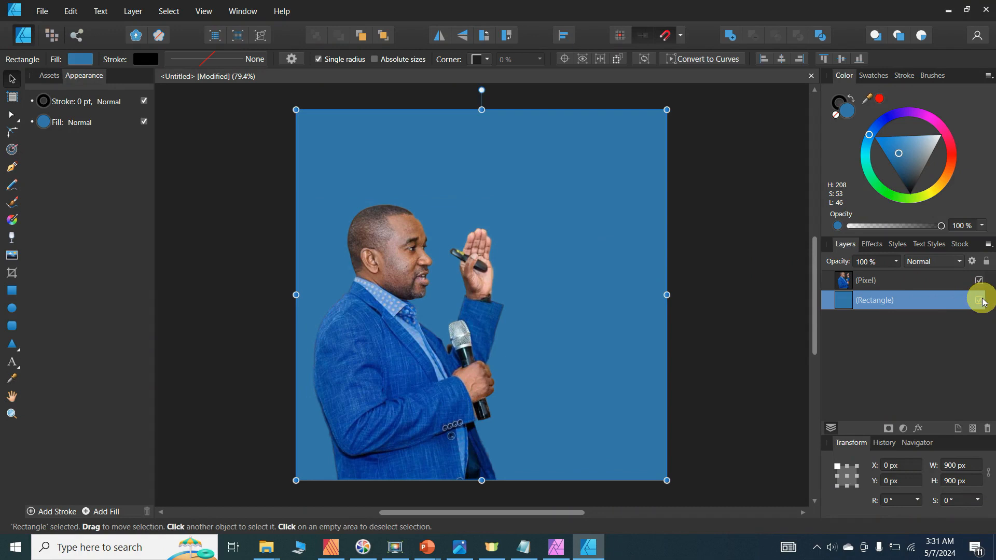
pyautogui.click(986, 264)
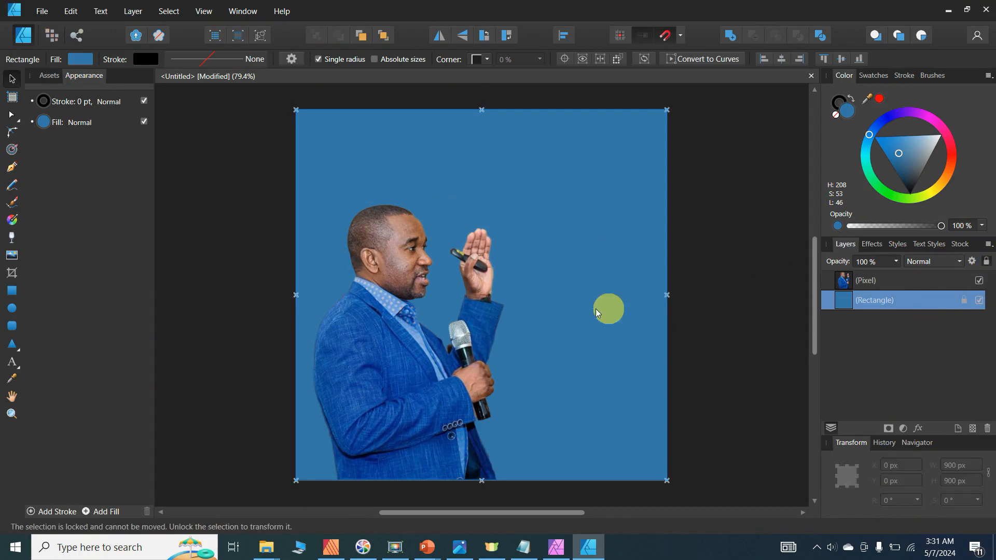
pyautogui.click(761, 221)
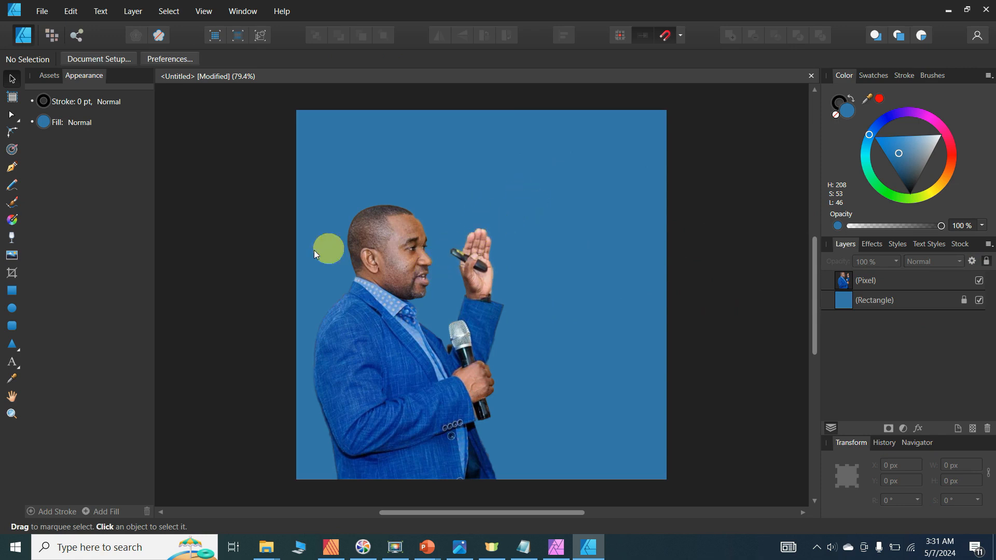
# - Draw a closed Pen tool triangle covering the page's upper-right half and fill it light blue (H 208, S 60, L 68)
pyautogui.click(13, 170)
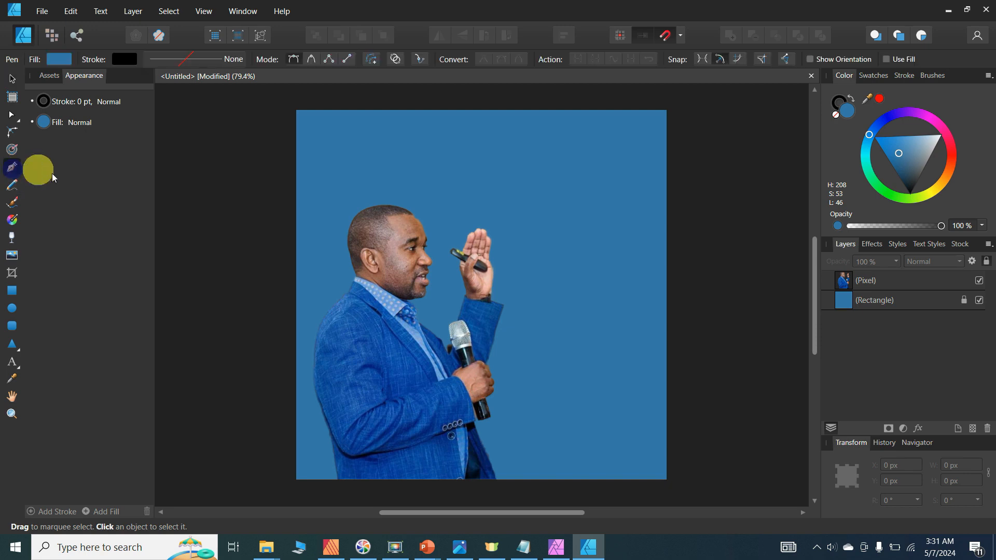
pyautogui.click(297, 111)
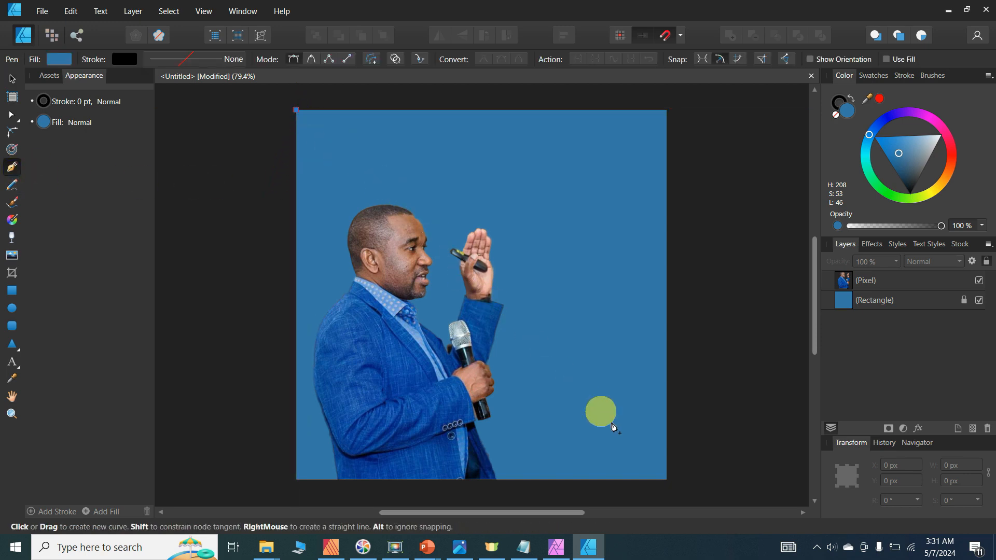
pyautogui.click(667, 480)
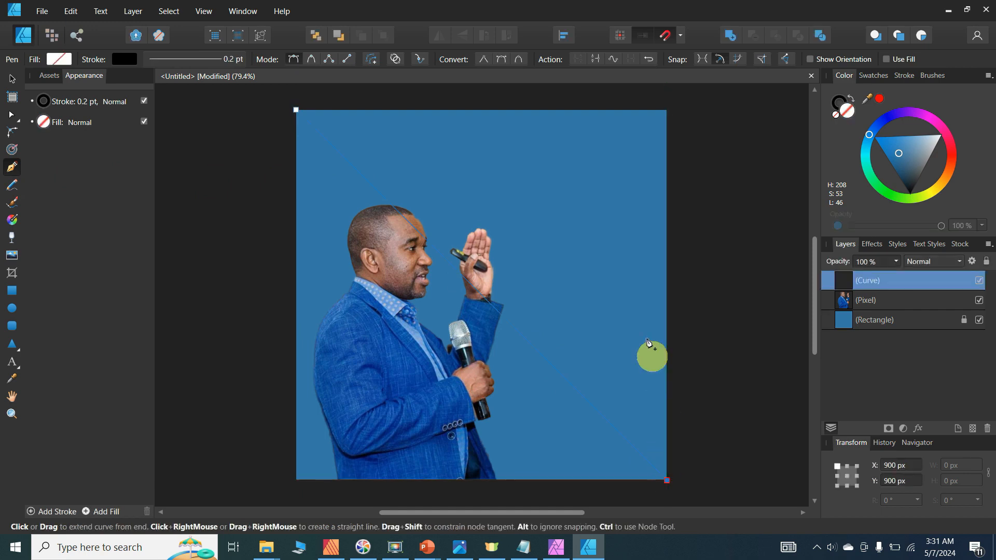
pyautogui.click(667, 111)
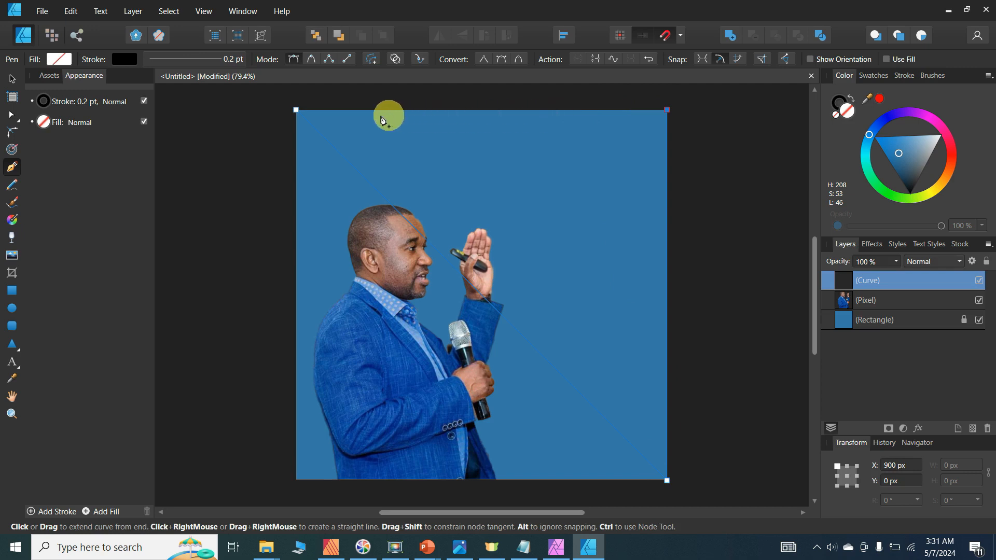
pyautogui.click(298, 111)
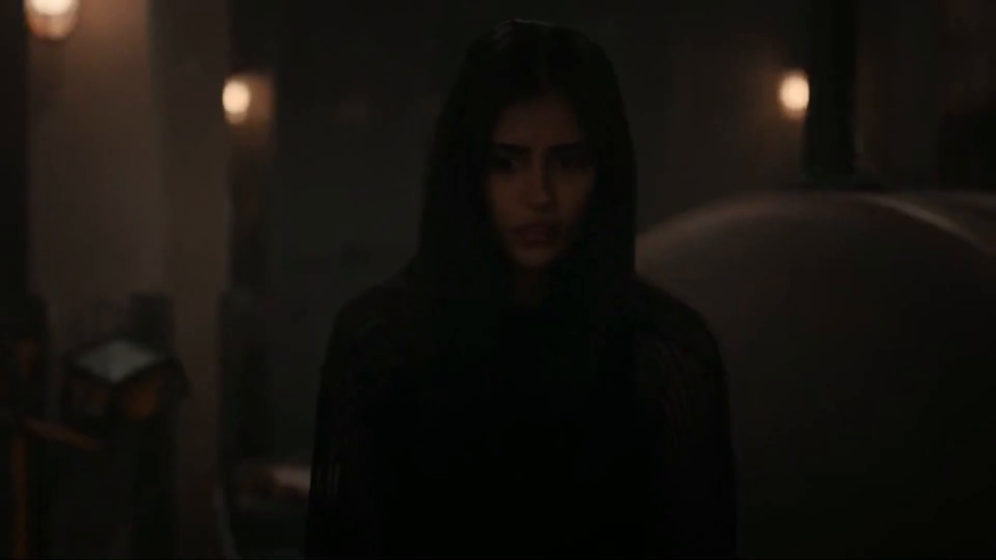
pyautogui.press('v')
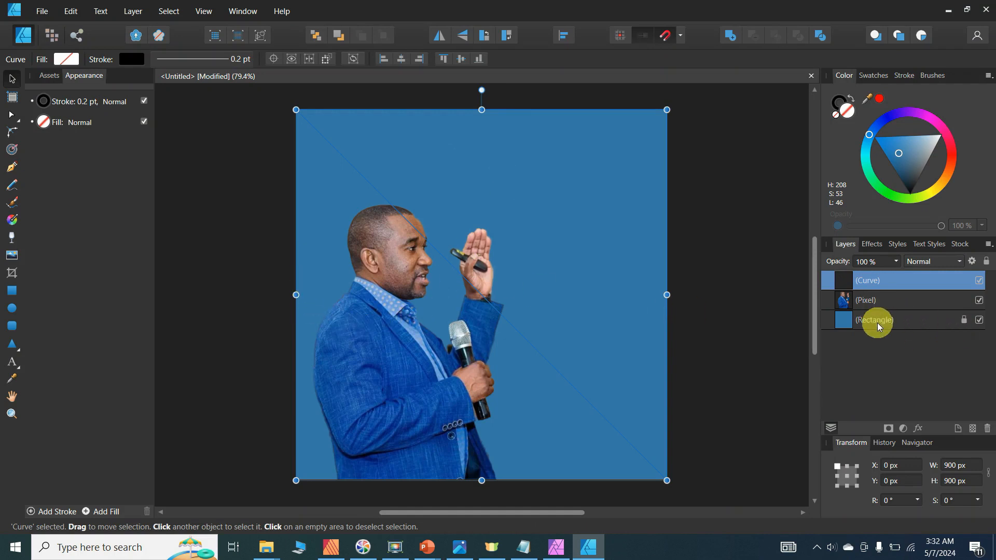
pyautogui.click(911, 144)
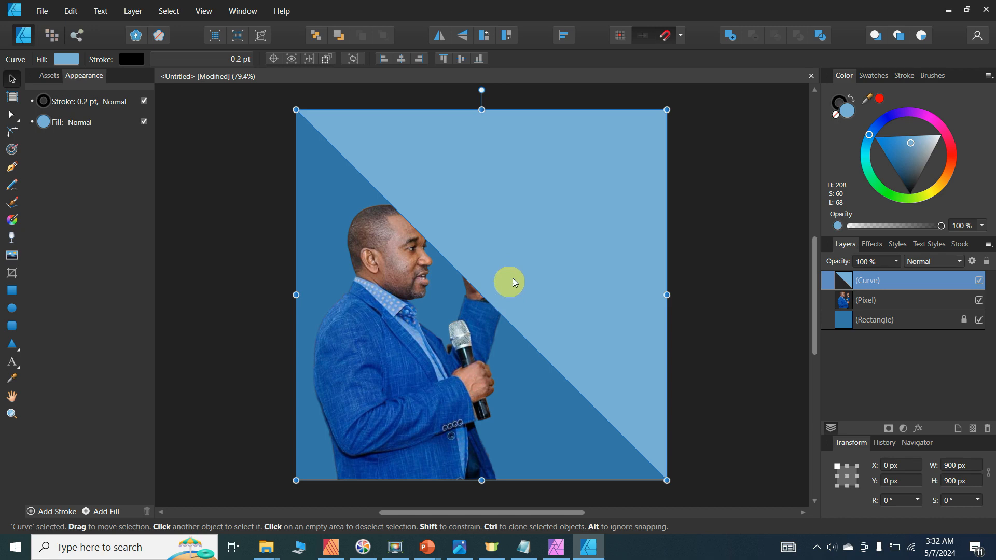
# - Bend the light blue triangle's diagonal edge into a smooth arc bulging toward the page's upper-right corner
pyautogui.press('a')
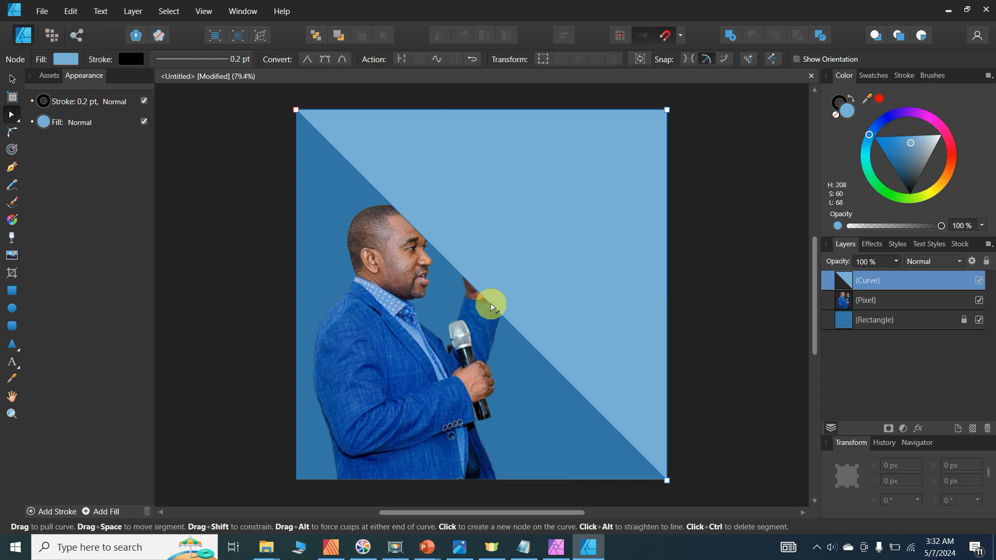
pyautogui.moveTo(490, 302); pyautogui.dragTo(555, 266)
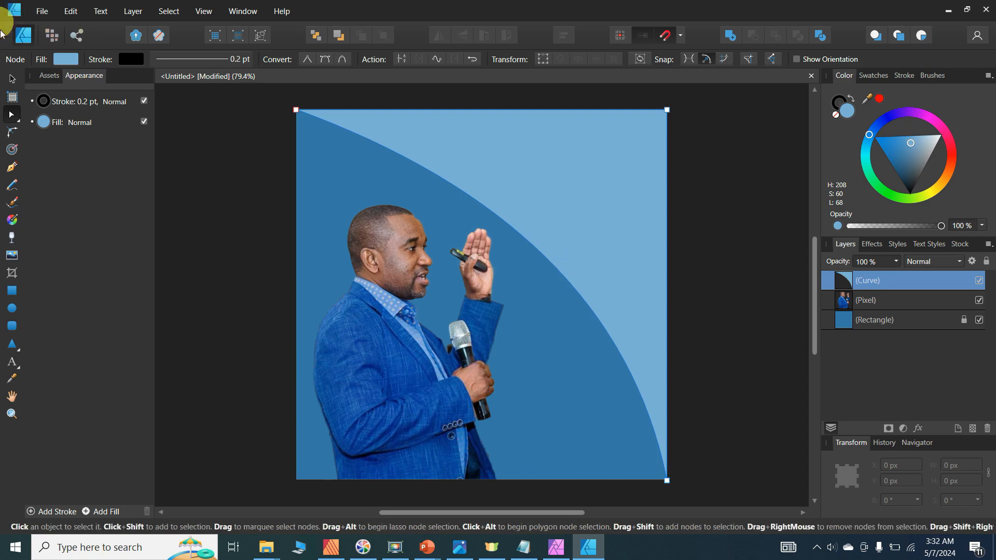
pyautogui.click(13, 79)
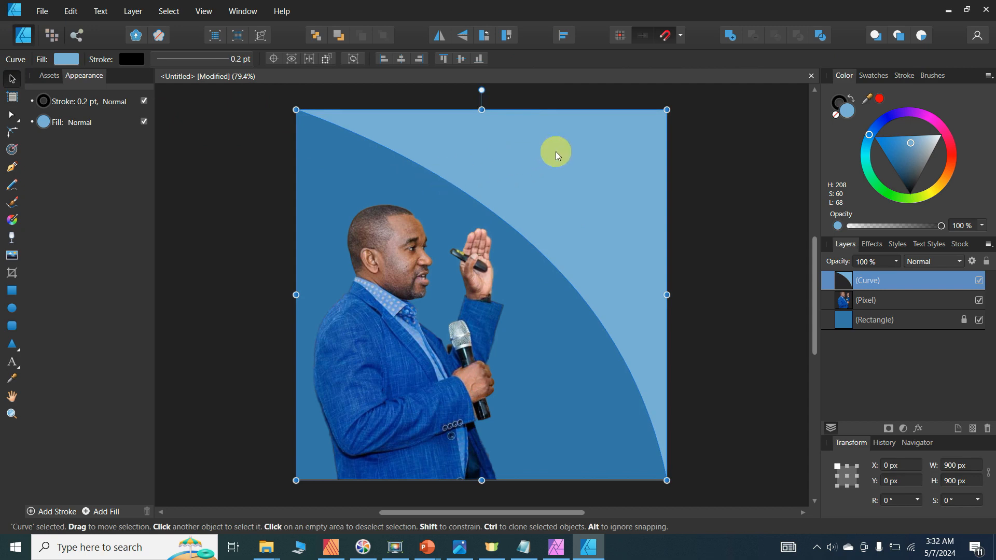
# - Set the light blue curved shape's stroke width to 0 pt and deselect it
pyautogui.click(210, 59)
pyautogui.moveTo(163, 103); pyautogui.dragTo(153, 107)
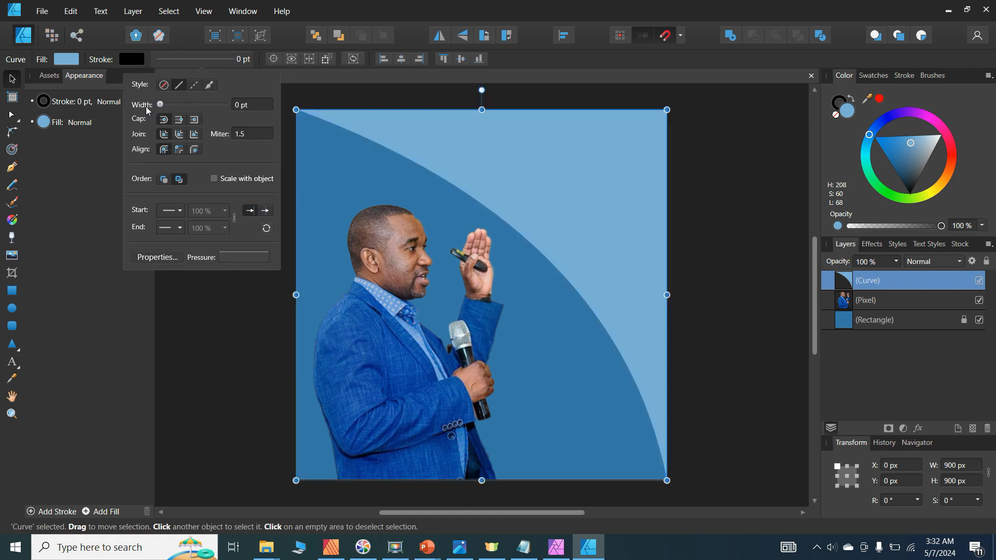
pyautogui.click(241, 306)
pyautogui.click(240, 306)
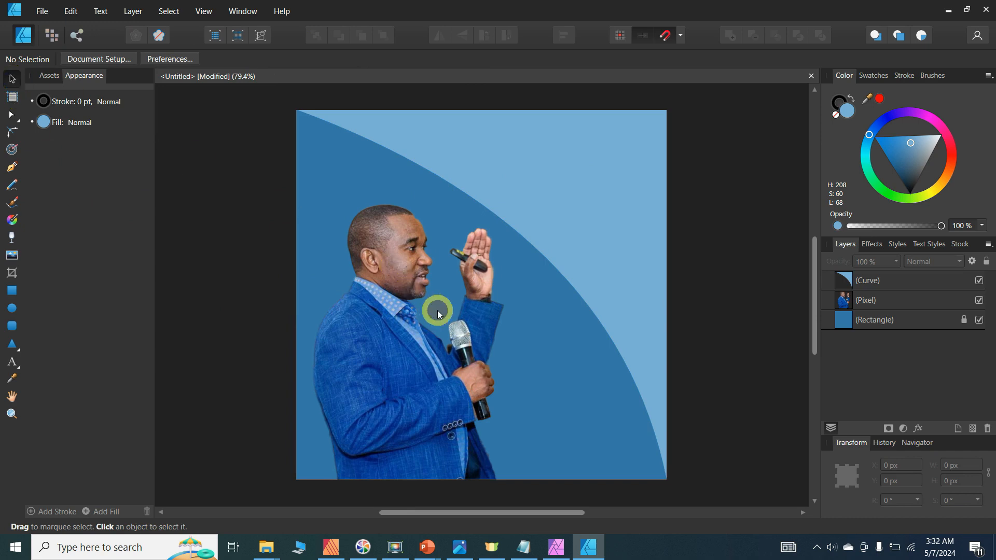
# - Flip the cut-out man horizontally and move him rightward to about X 335 px, Y 226 px
pyautogui.click(402, 271)
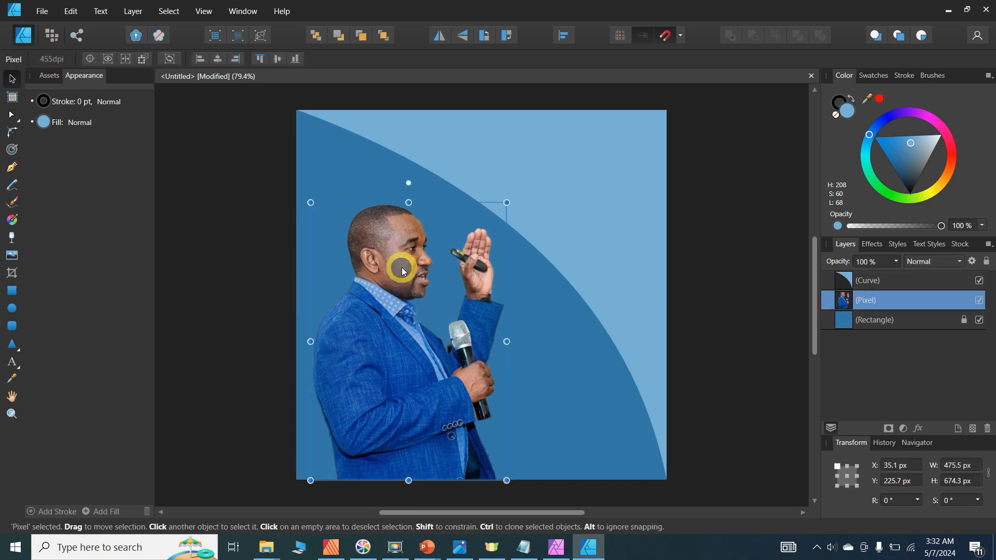
pyautogui.click(142, 14)
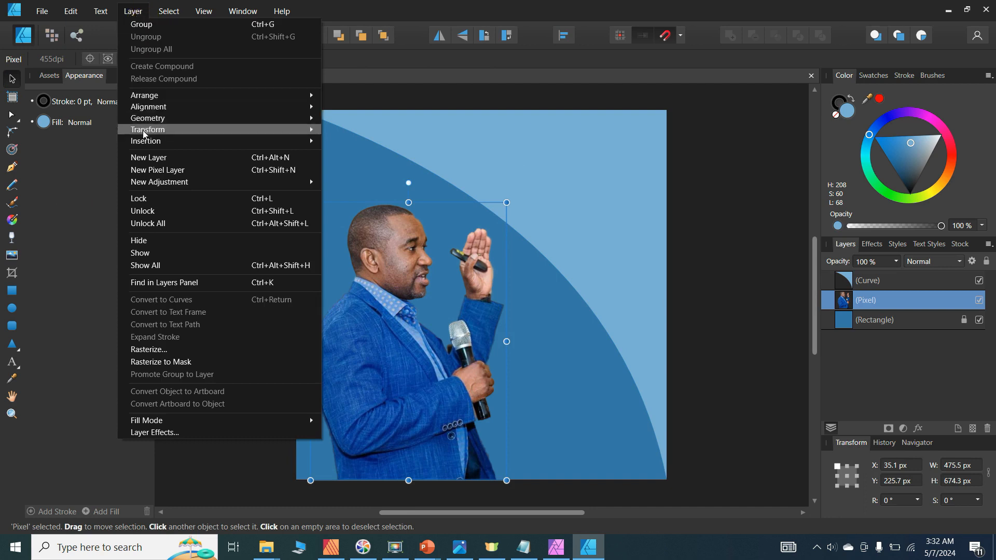
pyautogui.moveTo(144, 135)
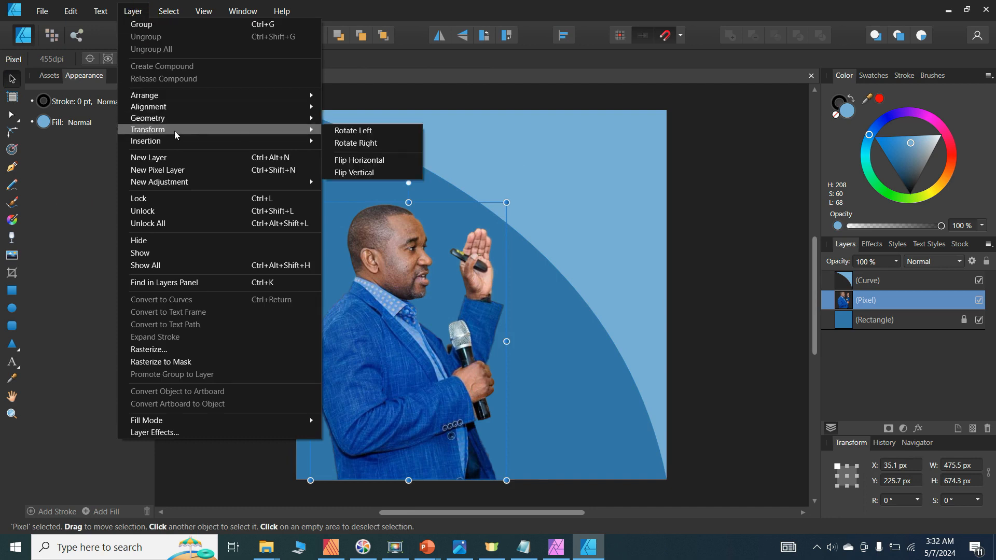
pyautogui.click(371, 163)
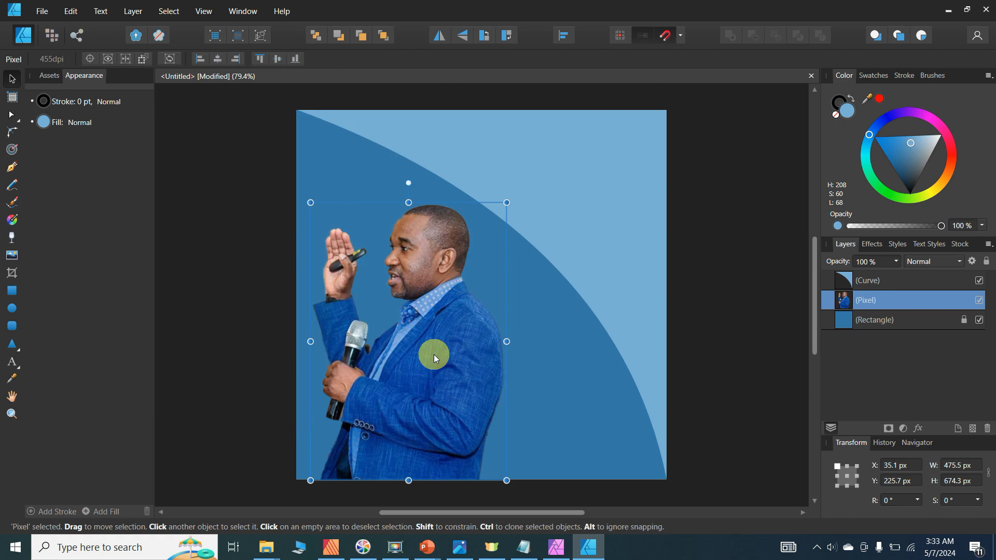
pyautogui.moveTo(433, 355); pyautogui.dragTo(558, 356)
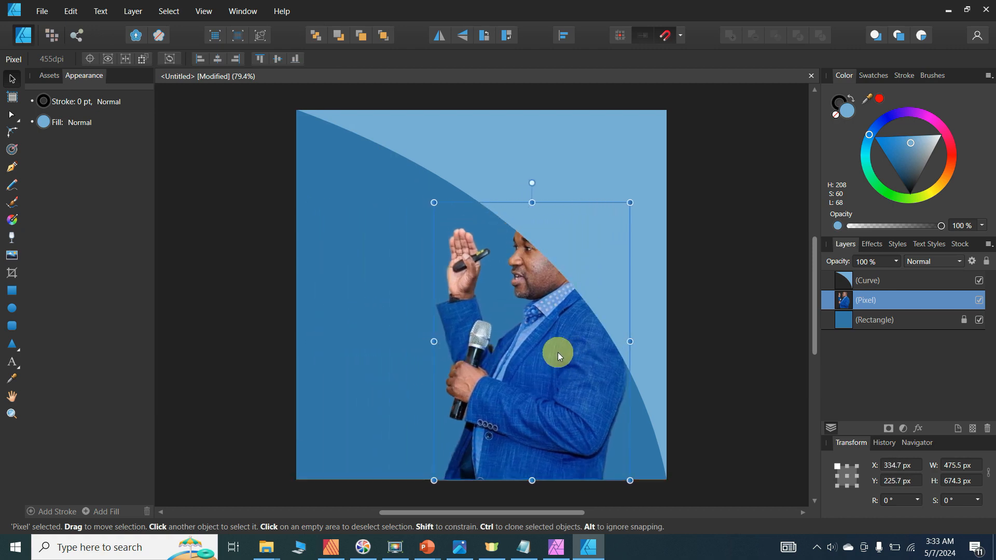
# - Bring the cut-out man in front of the light blue curved shape
pyautogui.click(465, 150)
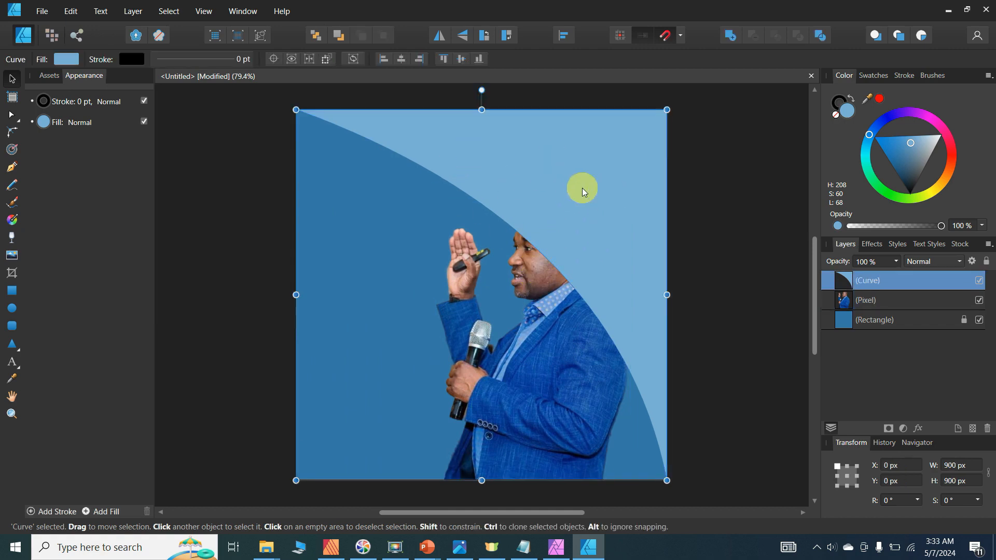
pyautogui.click(867, 299)
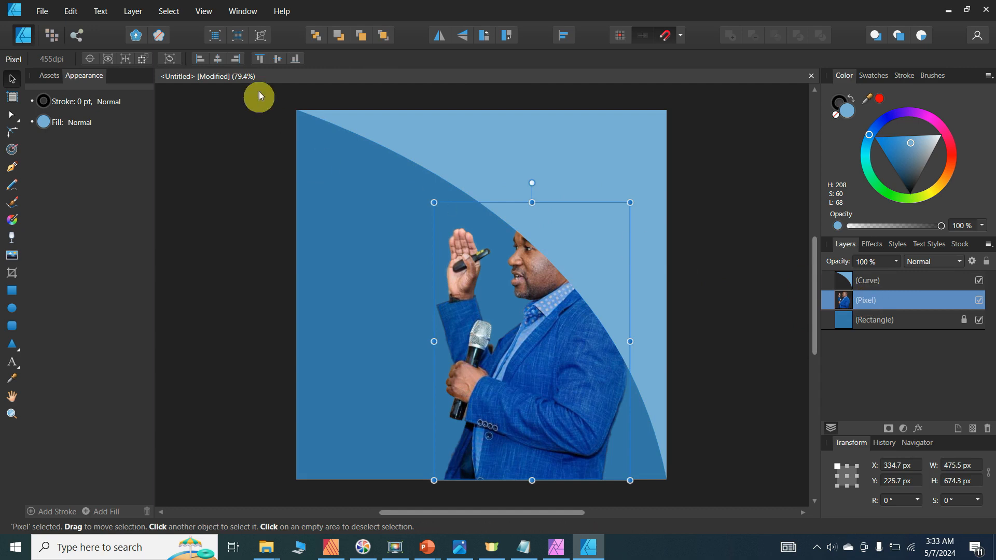
pyautogui.click(386, 43)
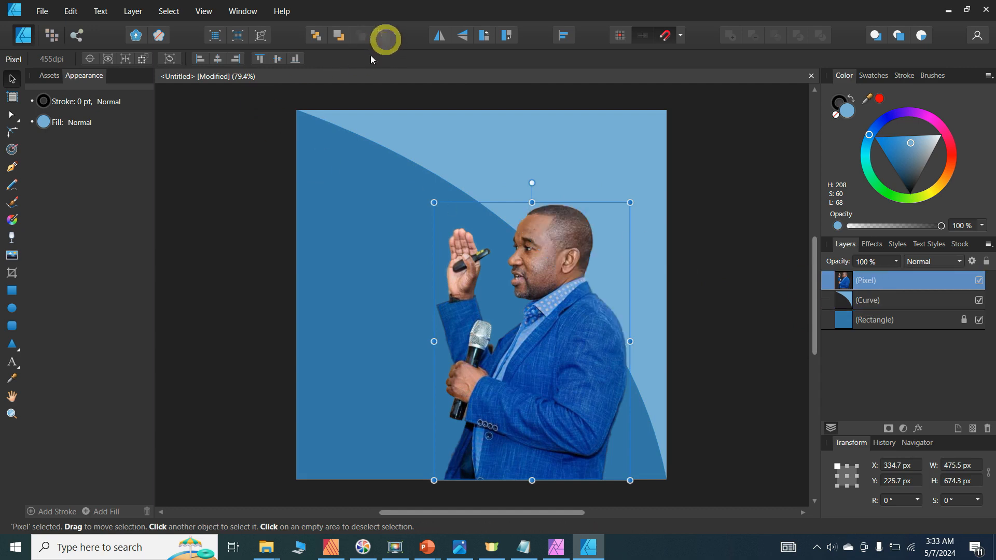
pyautogui.click(220, 218)
# - Resize the man to about 448 × 636 px, standing on the page's bottom edge at about X 360 px, and deselect him
pyautogui.click(576, 264)
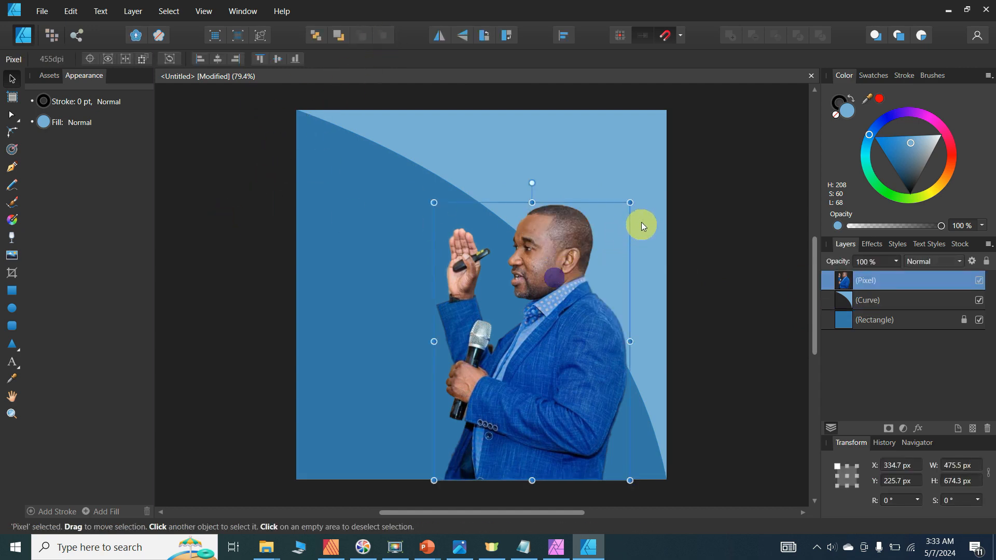
pyautogui.moveTo(632, 201); pyautogui.dragTo(605, 262)
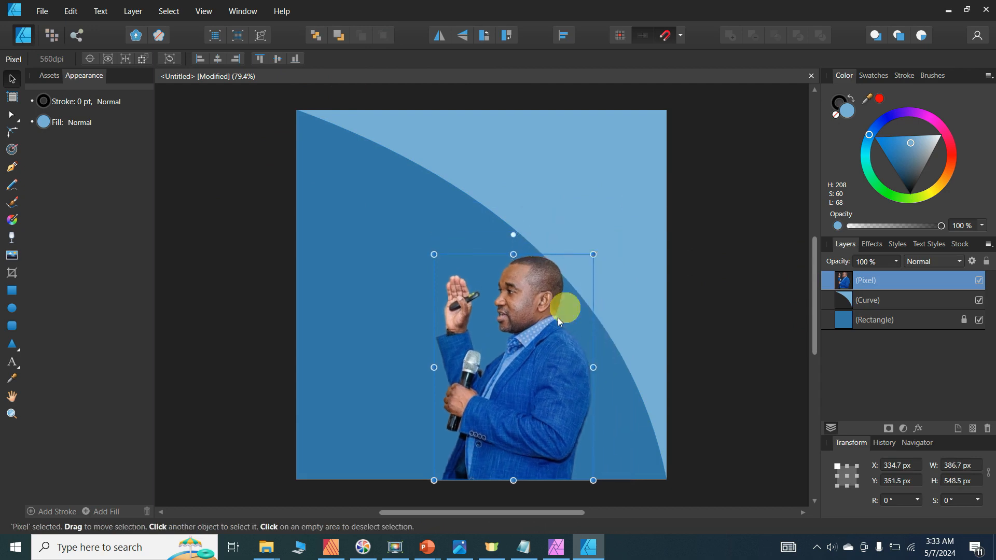
pyautogui.moveTo(539, 335); pyautogui.dragTo(548, 332)
pyautogui.moveTo(603, 254); pyautogui.dragTo(629, 218)
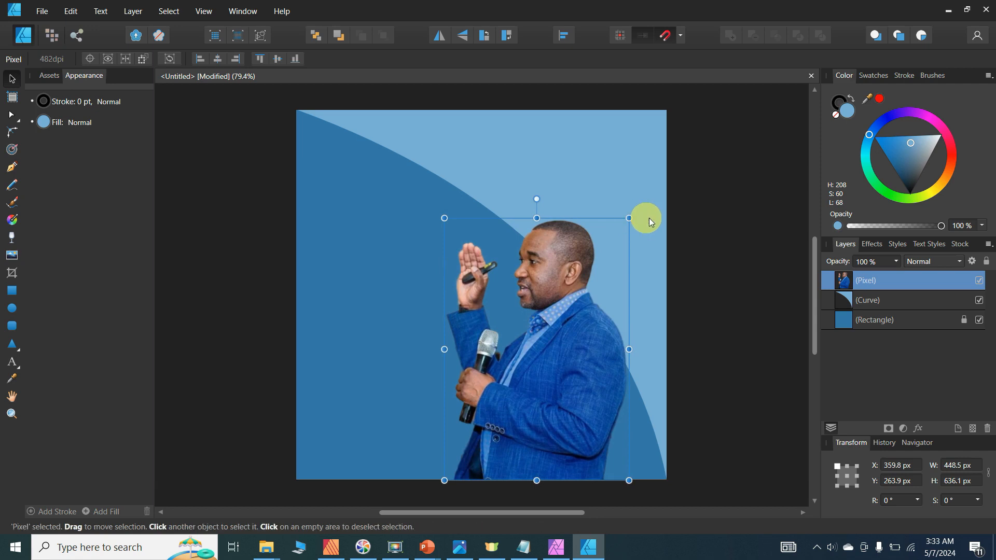
pyautogui.click(713, 183)
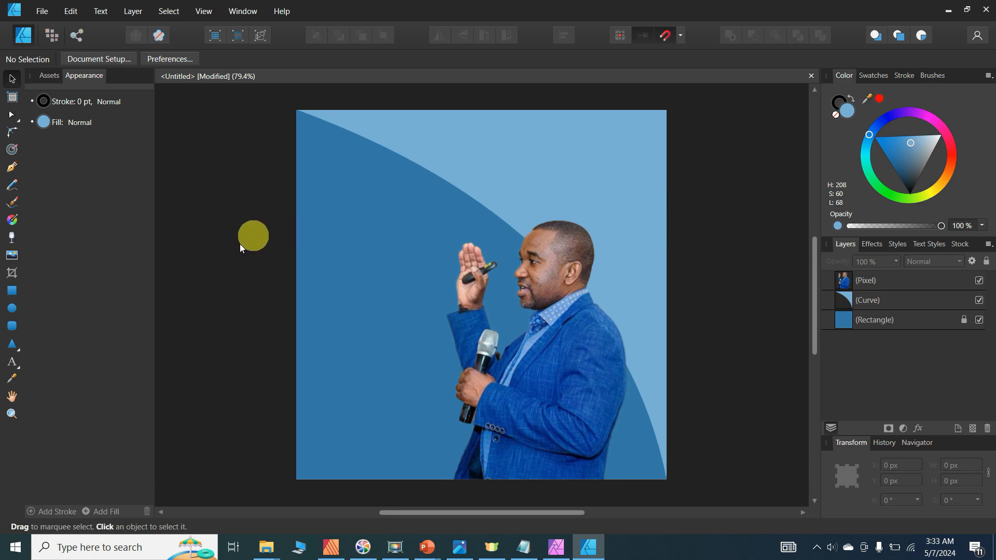
# - Start an art text of about 34 pt near the page's upper-left corner
pyautogui.click(12, 363)
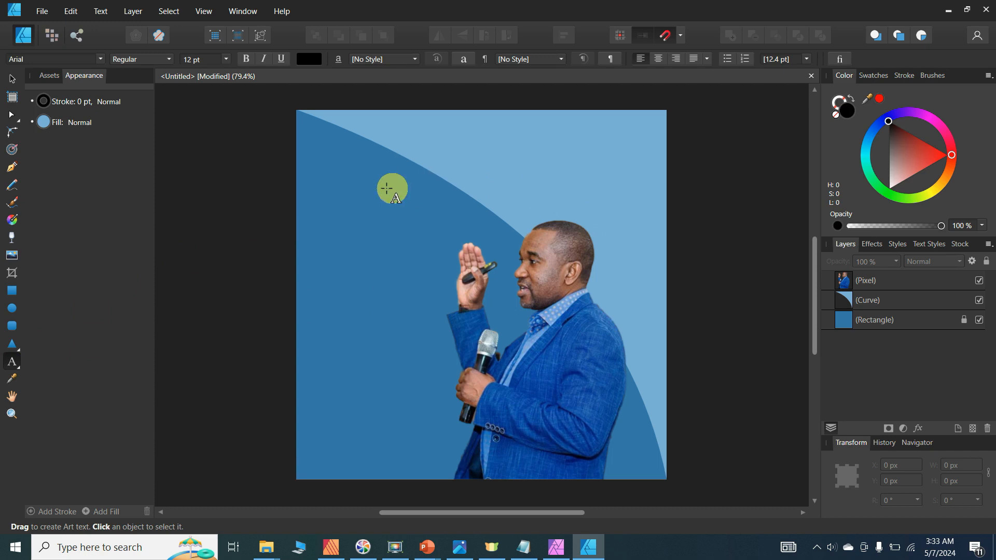
pyautogui.moveTo(331, 159); pyautogui.dragTo(328, 199)
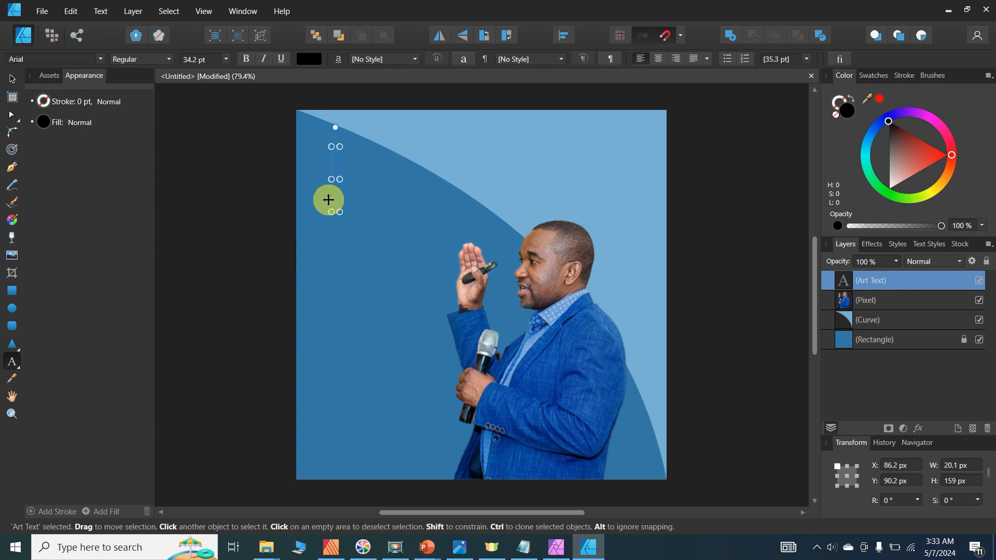
pyautogui.write('Vote')
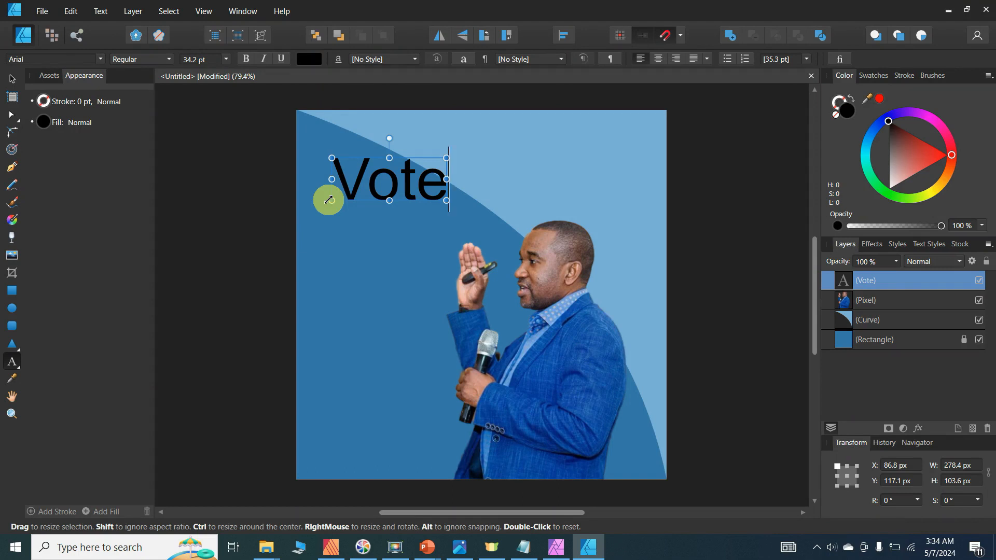
pyautogui.press('BackSpace')
pyautogui.press('BackSpace')
pyautogui.press('BackSpace')
pyautogui.press('BackSpace')
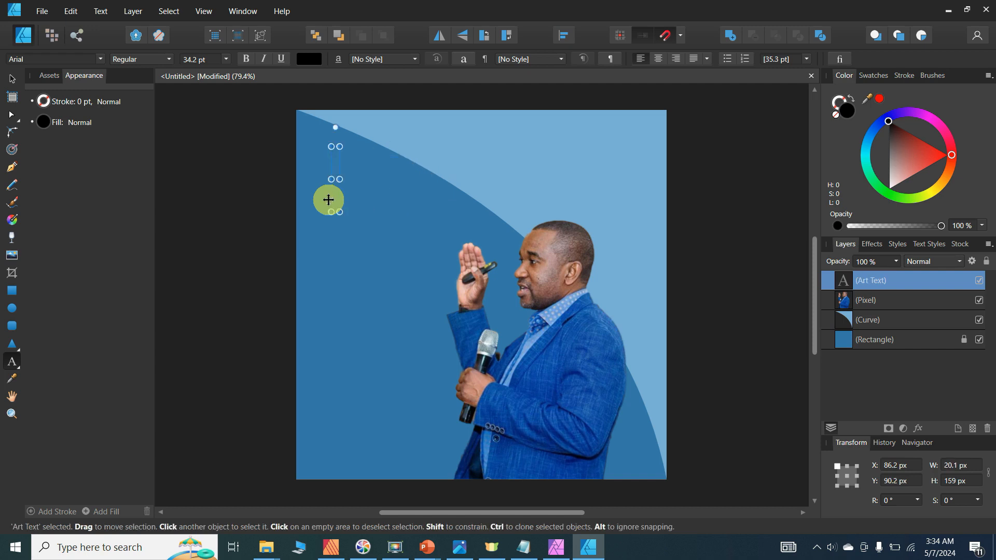
# - Enter the heading "Professional Sevices" on two lines, one word per line
pyautogui.write('Prof')
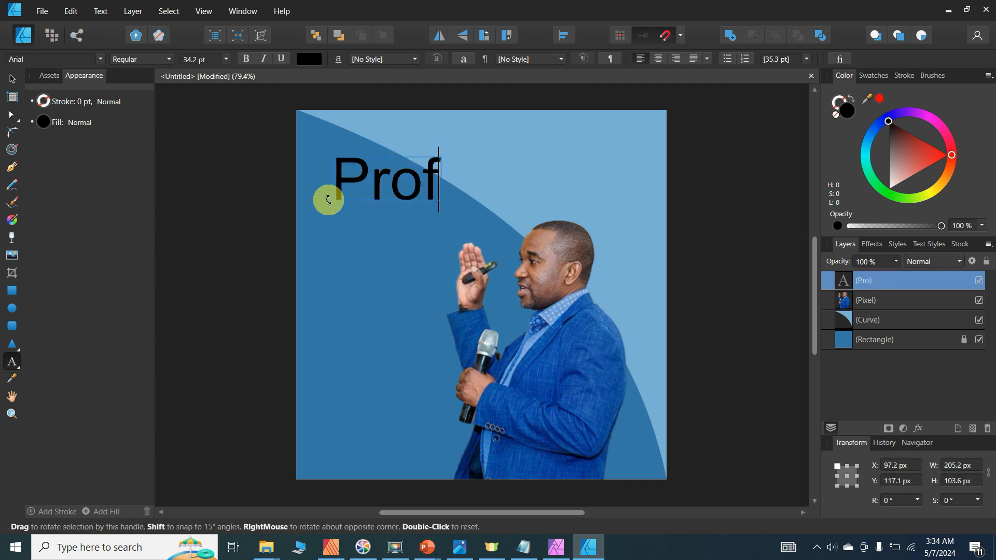
pyautogui.write('essional')
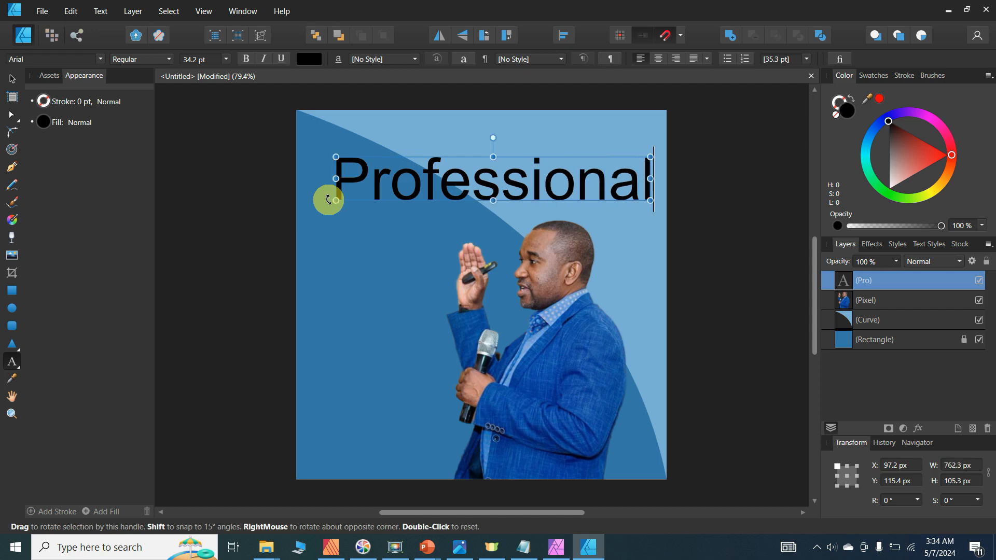
pyautogui.click(328, 199)
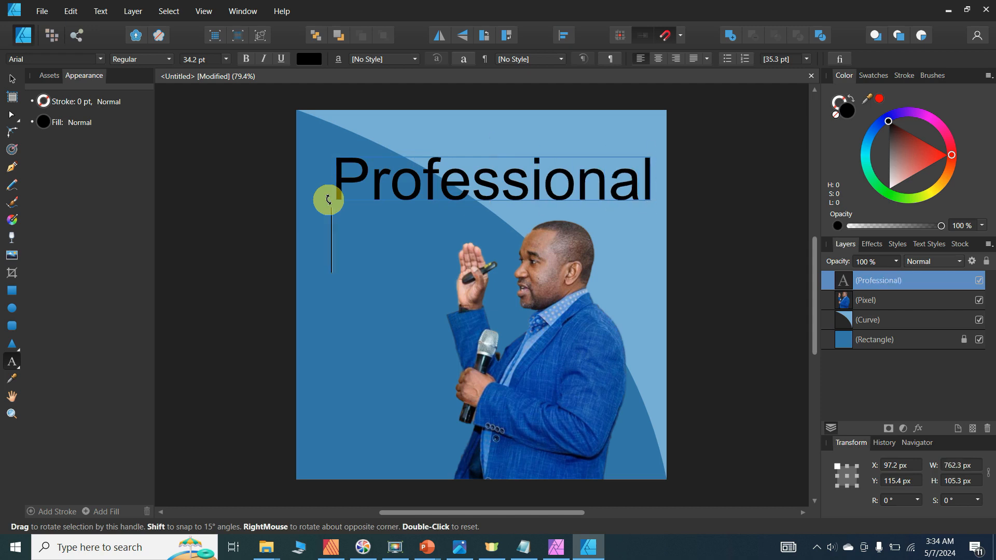
pyautogui.write('Sev')
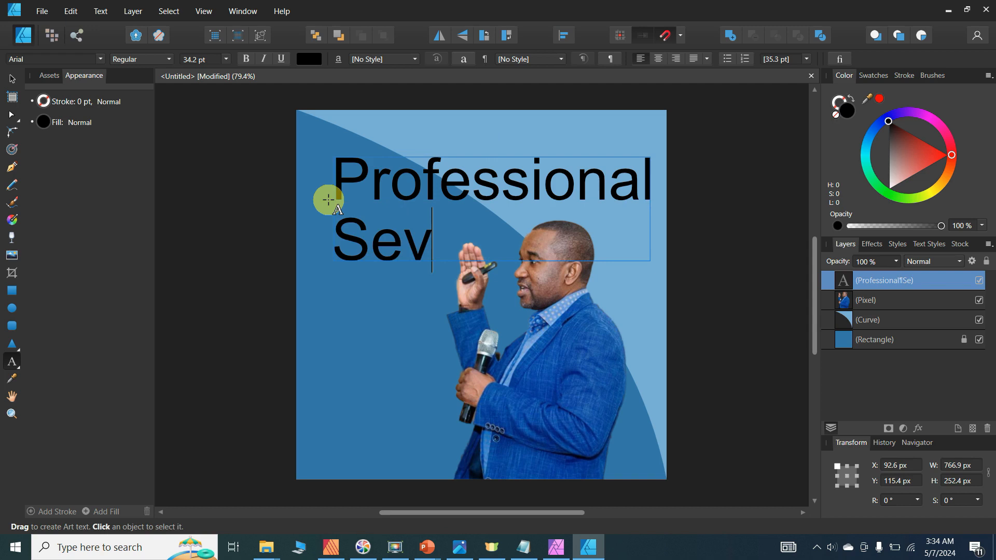
pyautogui.write('ices')
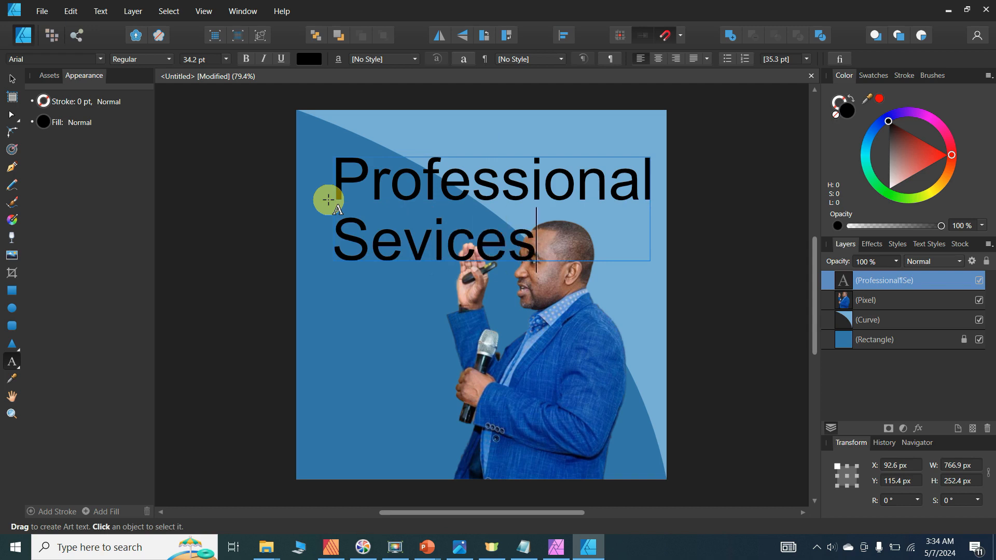
# - Make the heading bold, move it to about X 43 px, Y 30 px and scale it to about 778 × 234 px
pyautogui.click(12, 78)
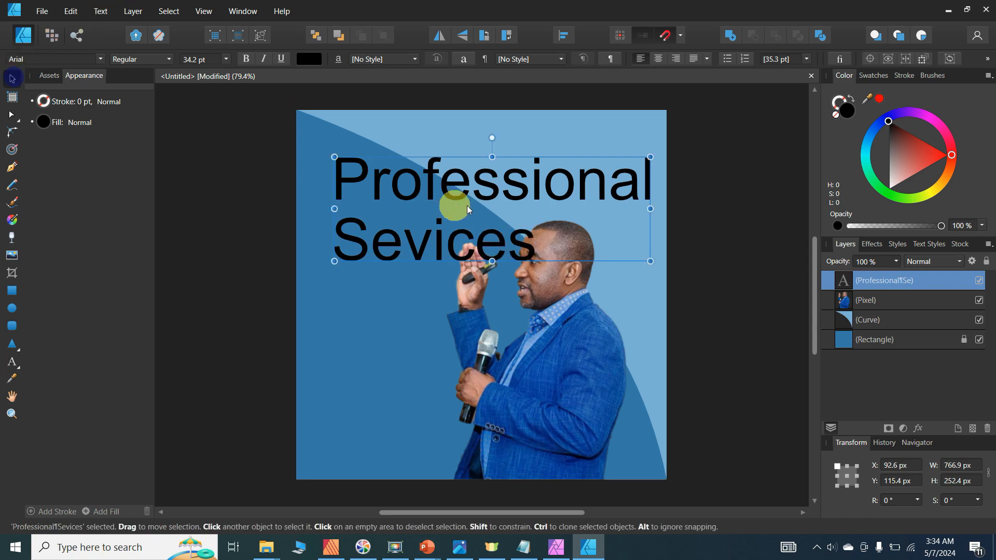
pyautogui.click(247, 59)
pyautogui.moveTo(440, 176); pyautogui.dragTo(413, 139)
pyautogui.moveTo(655, 119); pyautogui.dragTo(587, 137)
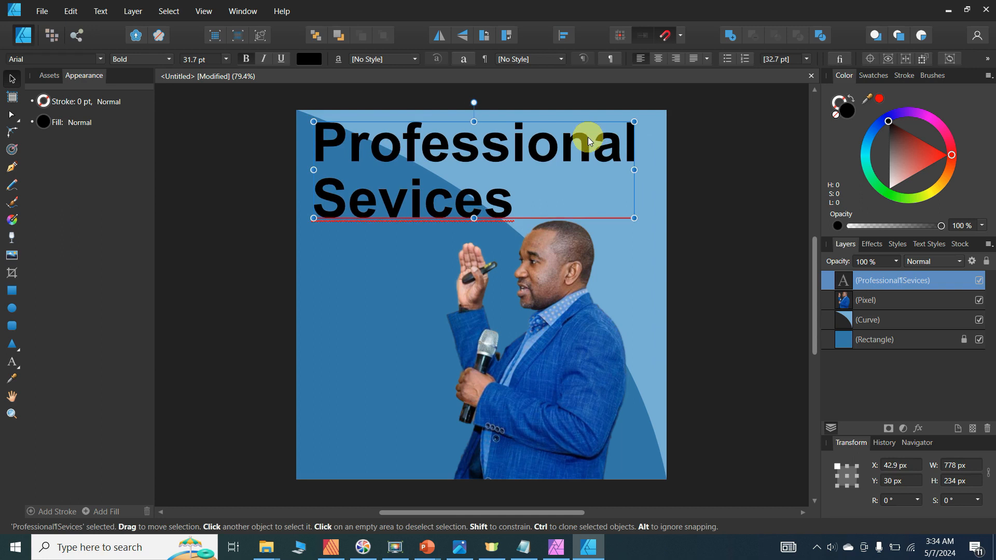
# - Colour the two-line heading white and deselect it
pyautogui.click(309, 60)
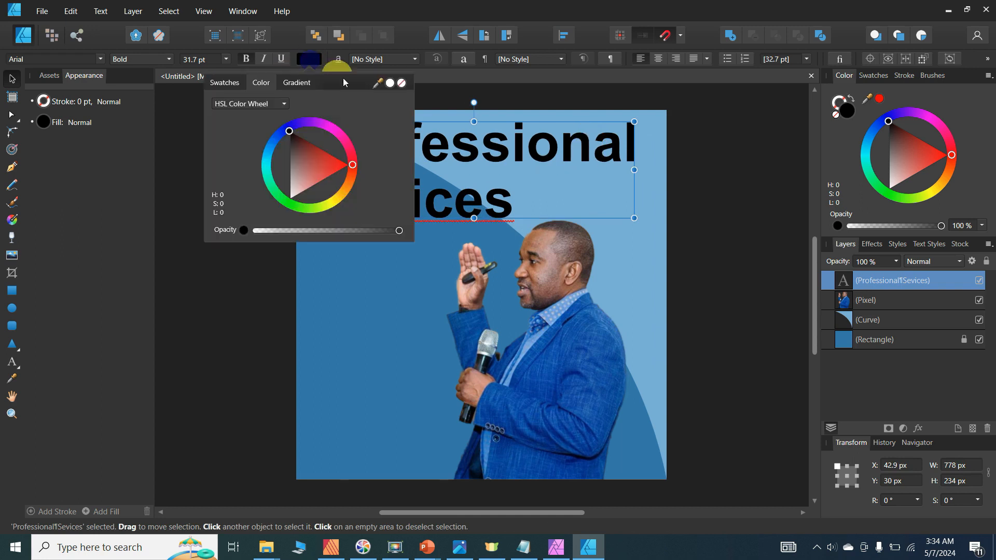
pyautogui.click(389, 83)
pyautogui.click(674, 174)
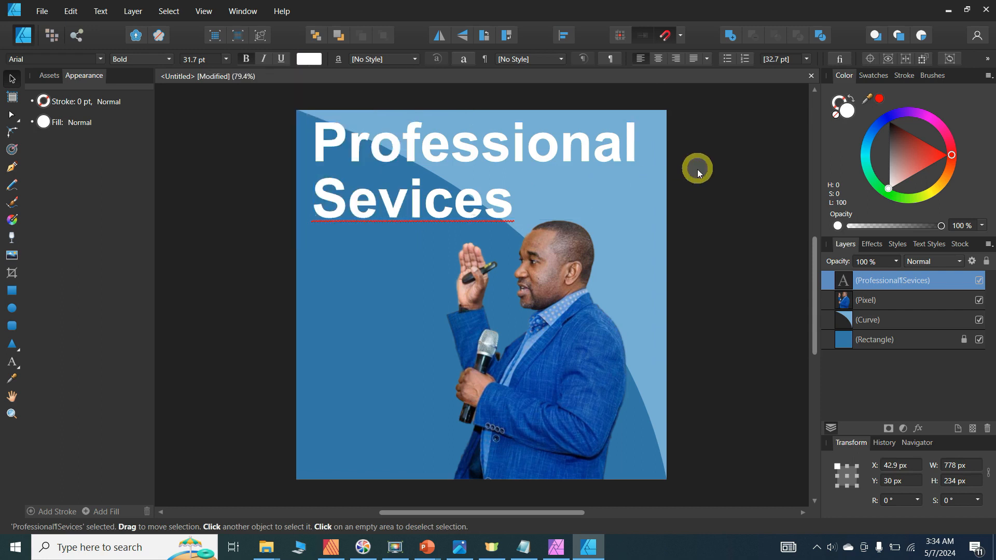
pyautogui.click(697, 170)
pyautogui.press('h')
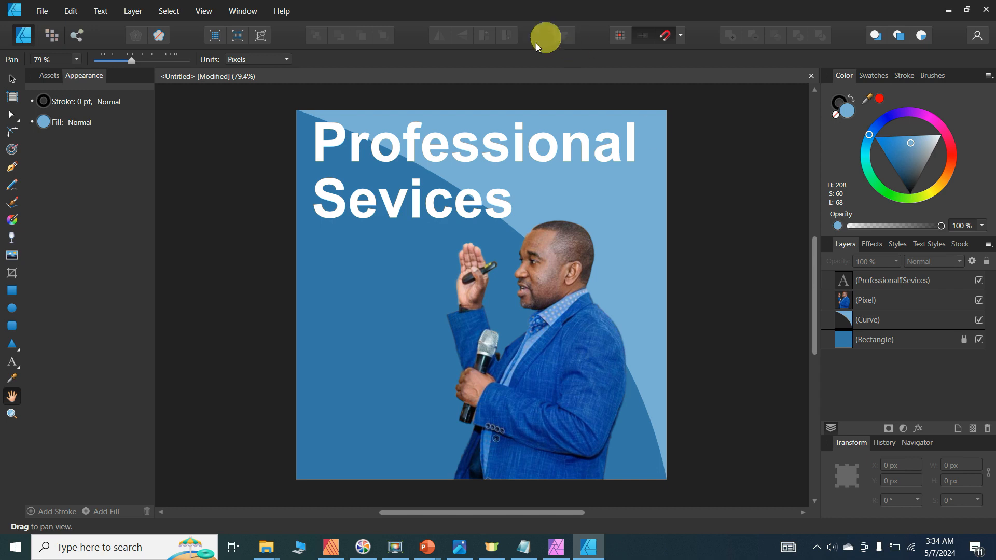
# - Draw a light blue rectangle strip along the page's bottom edge, 900 px wide and about 58 px high
pyautogui.click(11, 291)
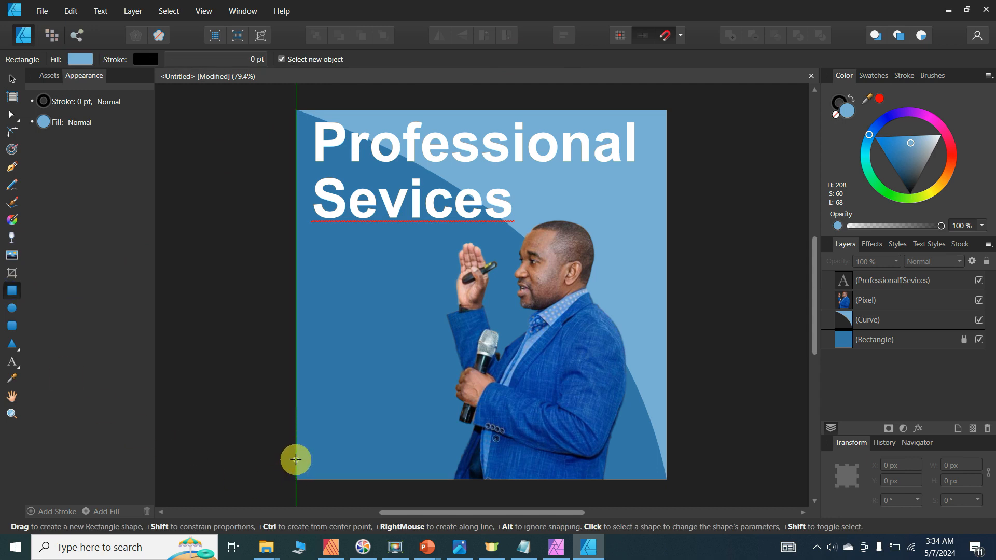
pyautogui.moveTo(297, 459); pyautogui.dragTo(667, 475)
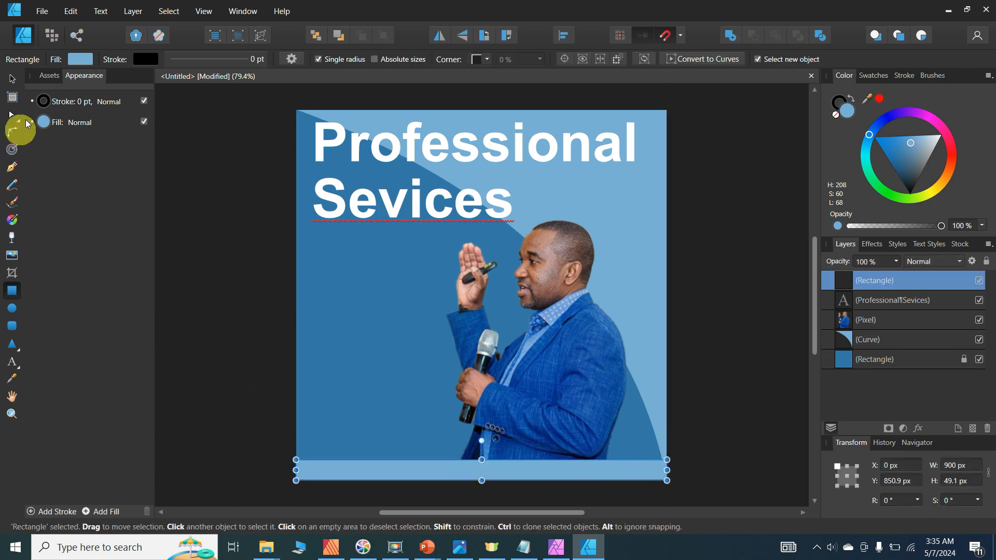
pyautogui.click(15, 79)
pyautogui.moveTo(483, 456); pyautogui.dragTo(481, 456)
pyautogui.click(218, 270)
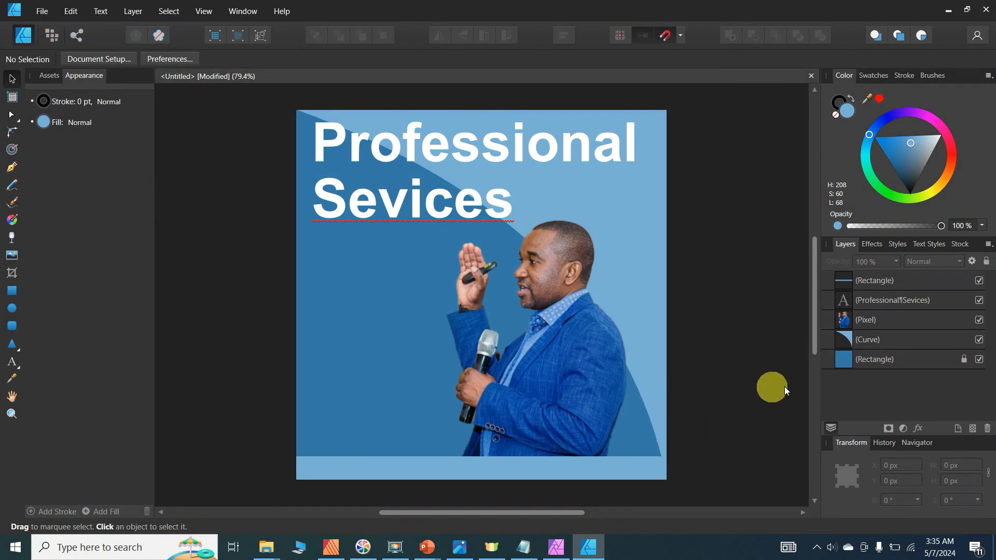
# - Enlarge the light blue curved shape past the page's lower-right corner so its arc meets the right page edge above the bottom strip
pyautogui.click(857, 366)
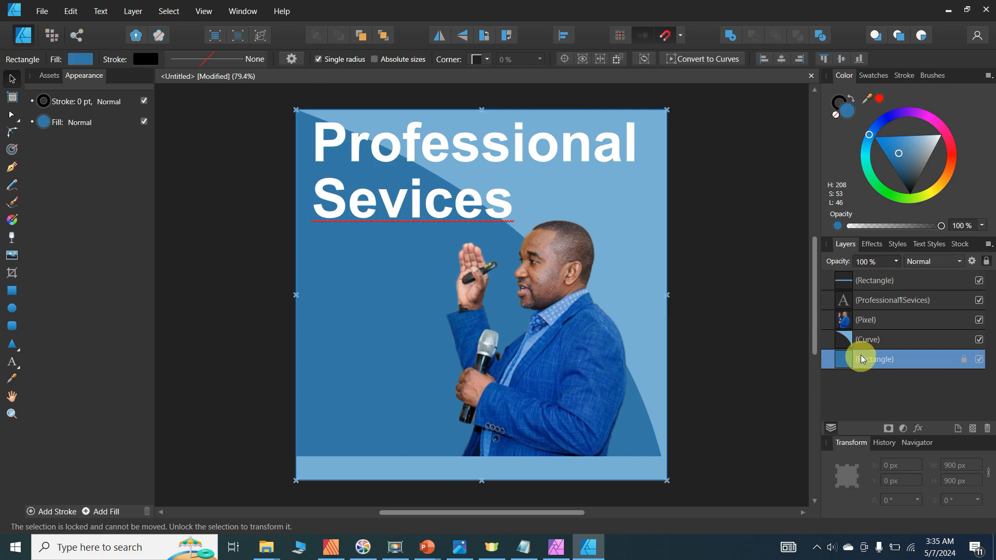
pyautogui.click(865, 345)
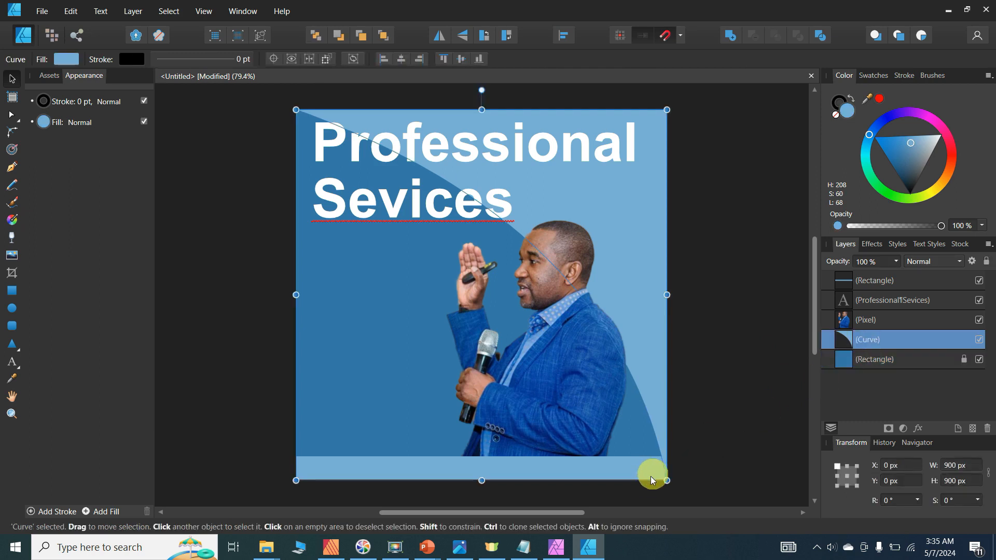
pyautogui.moveTo(666, 481); pyautogui.dragTo(673, 484)
pyautogui.click(723, 425)
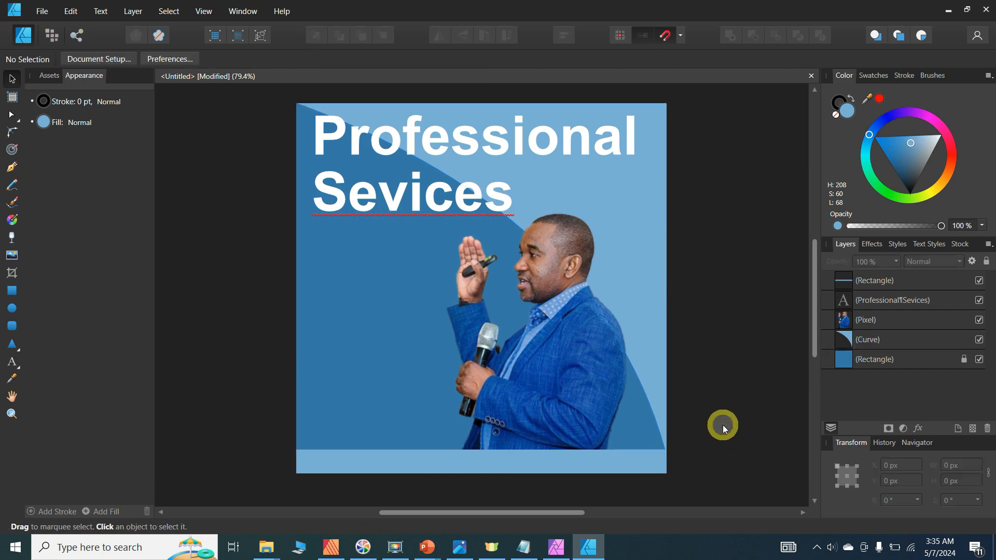
pyautogui.click(658, 450)
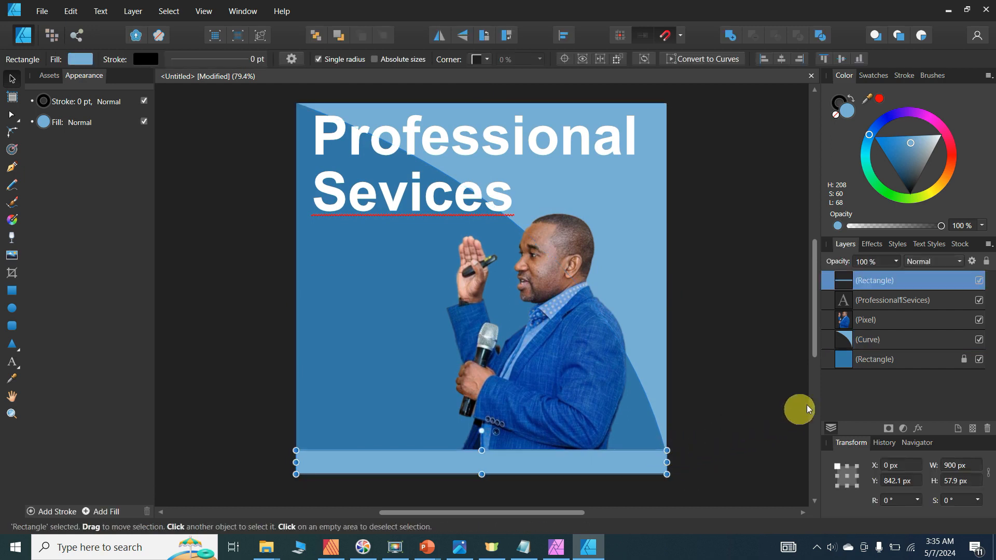
pyautogui.click(886, 329)
pyautogui.click(876, 341)
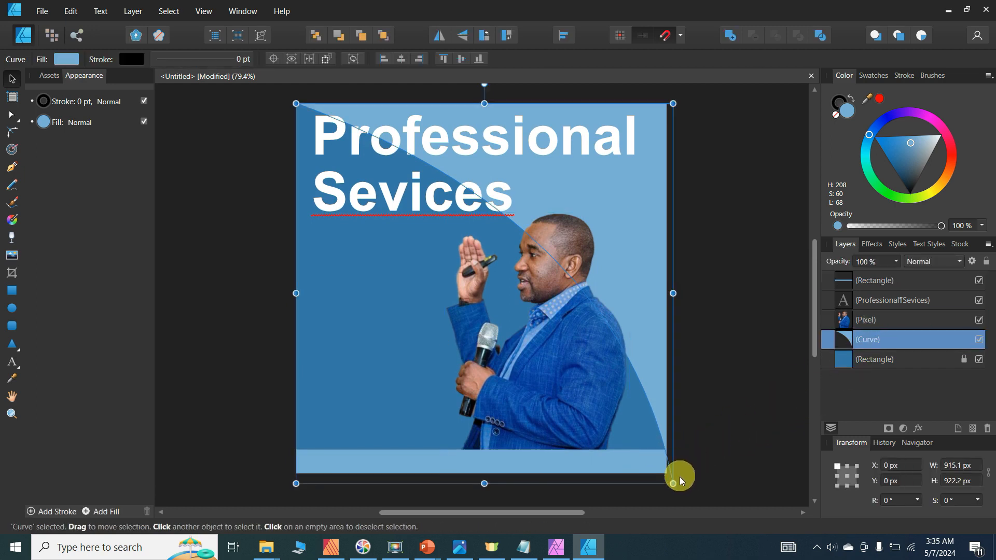
pyautogui.moveTo(673, 483); pyautogui.dragTo(682, 482)
pyautogui.click(722, 416)
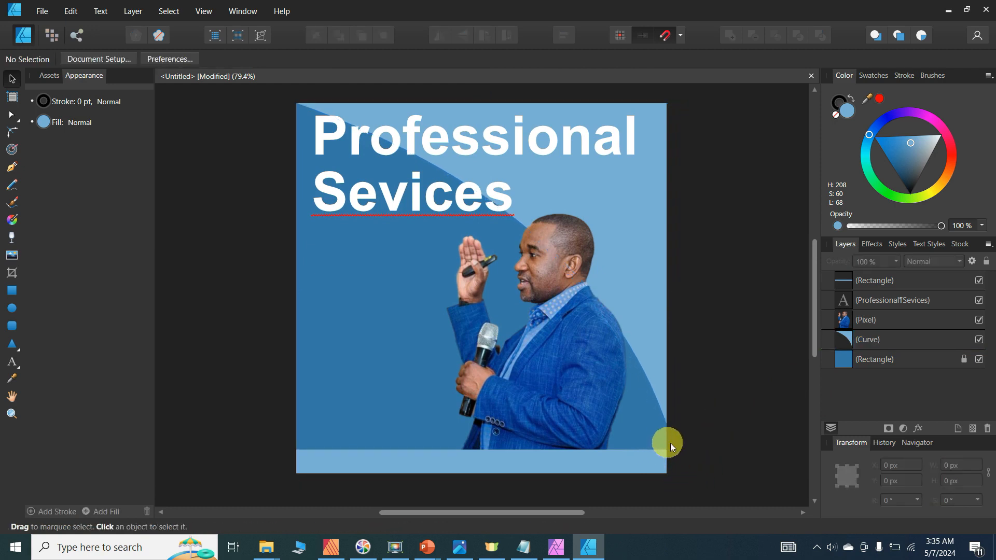
# - Add a white bold art text line "Manifestor Writing" of about 10.6 pt below the heading, at about X 70 px, Y 372 px
pyautogui.click(16, 79)
pyautogui.scroll(1, 359, 247)
pyautogui.scroll(-1, 359, 248)
pyautogui.click(12, 362)
pyautogui.moveTo(322, 259); pyautogui.dragTo(327, 270)
pyautogui.write('Man')
pyautogui.write('ifestor Writing')
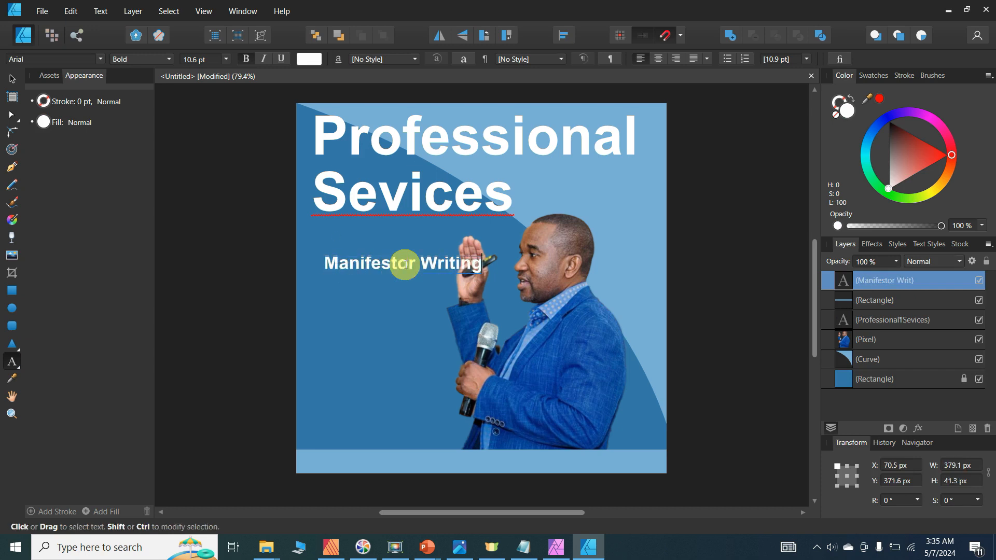
pyautogui.press('Escape')
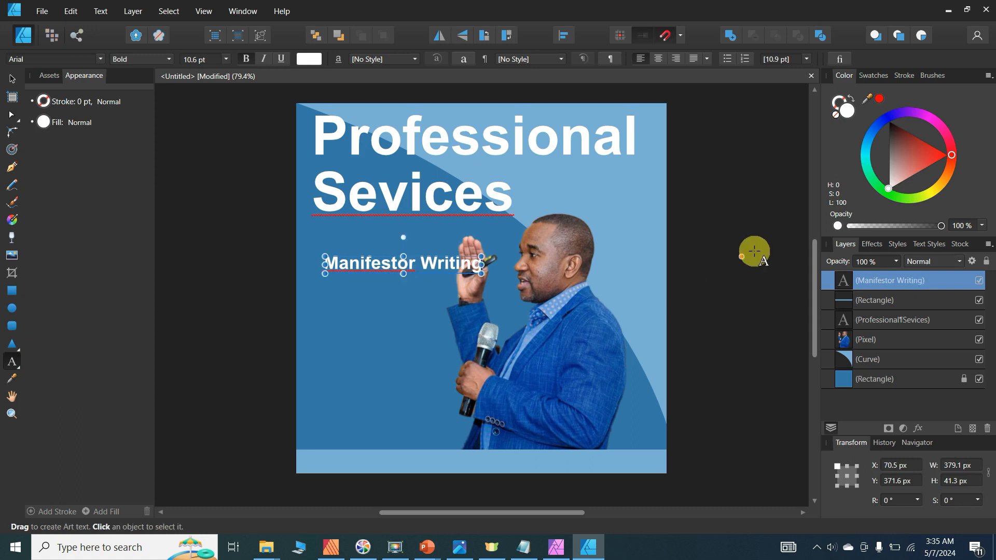
# - Replace the word "Manifestor" with the spelling suggestion "Manifesto"
pyautogui.click(18, 79)
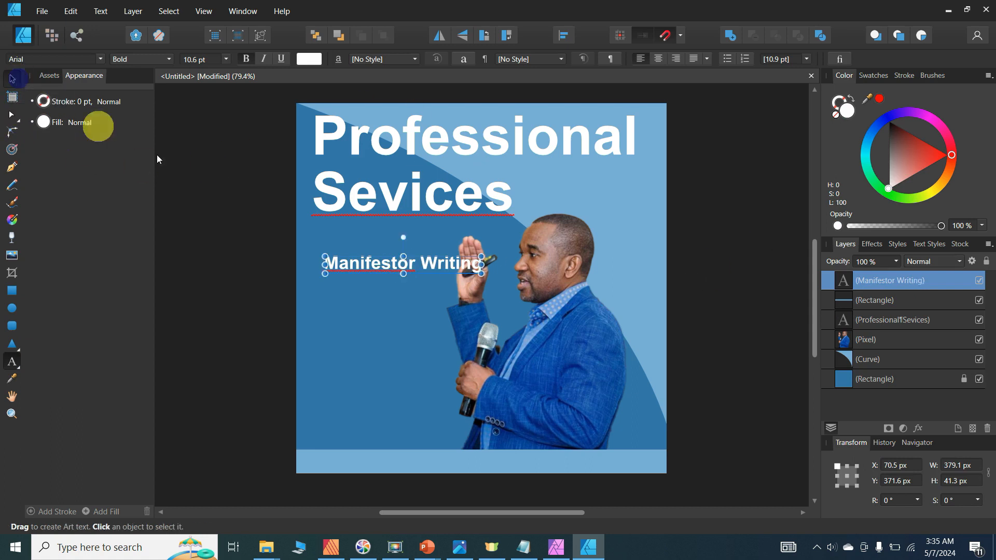
pyautogui.doubleClick(376, 267)
pyautogui.rightClick(378, 267)
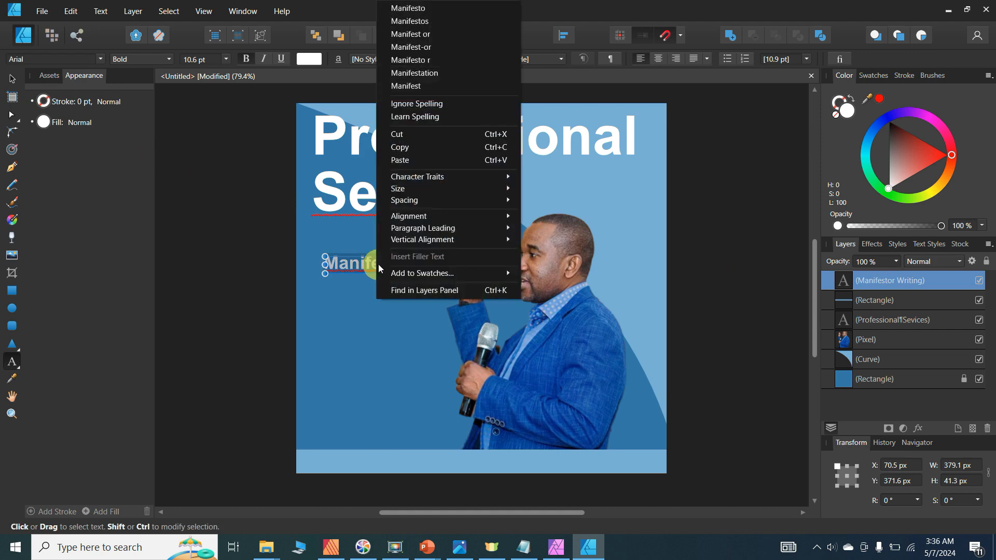
pyautogui.click(410, 8)
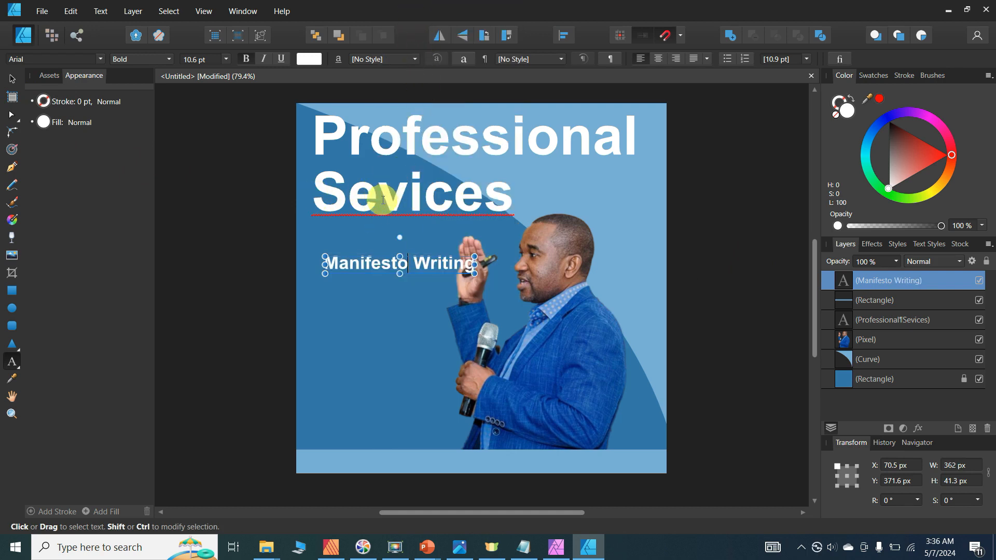
# - Correct the heading's second word to "Services" and move the heading left to about X 30 px
pyautogui.click(382, 200)
pyautogui.write('r')
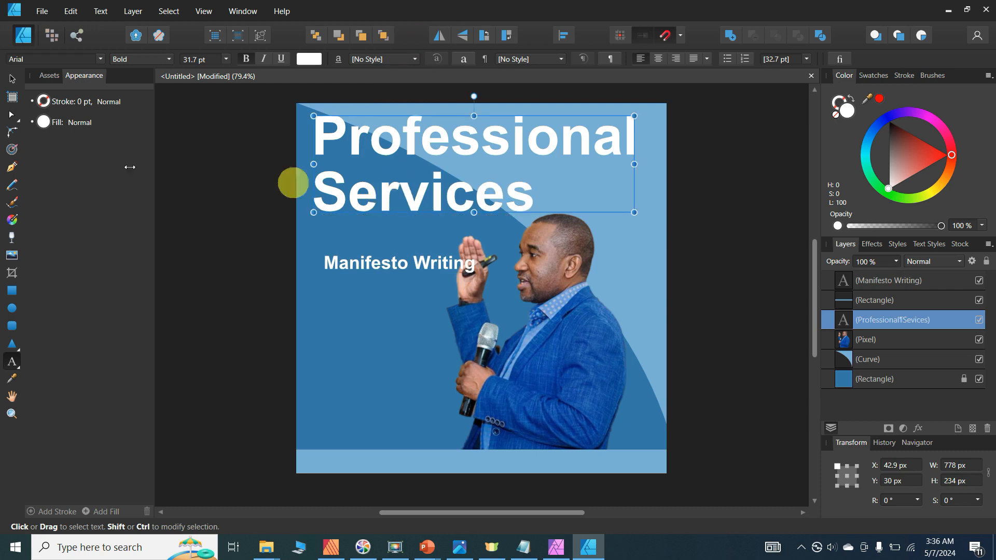
pyautogui.click(12, 78)
pyautogui.click(428, 194)
pyautogui.moveTo(416, 194); pyautogui.dragTo(413, 198)
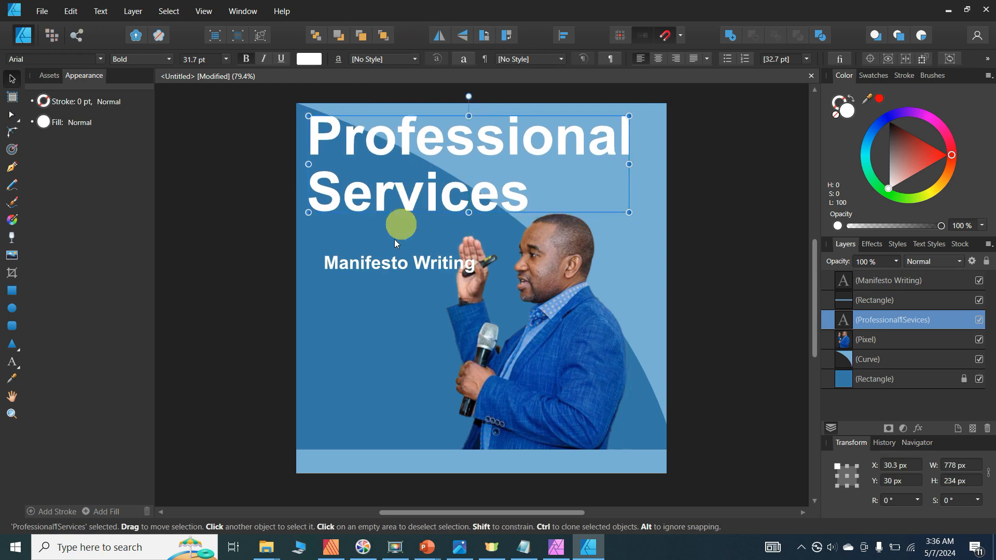
# - Shrink the "Manifesto Writing" text to about 7 pt and place it just under the heading at about X 57 px, Y 319 px
pyautogui.click(381, 266)
pyautogui.moveTo(474, 263); pyautogui.dragTo(396, 242)
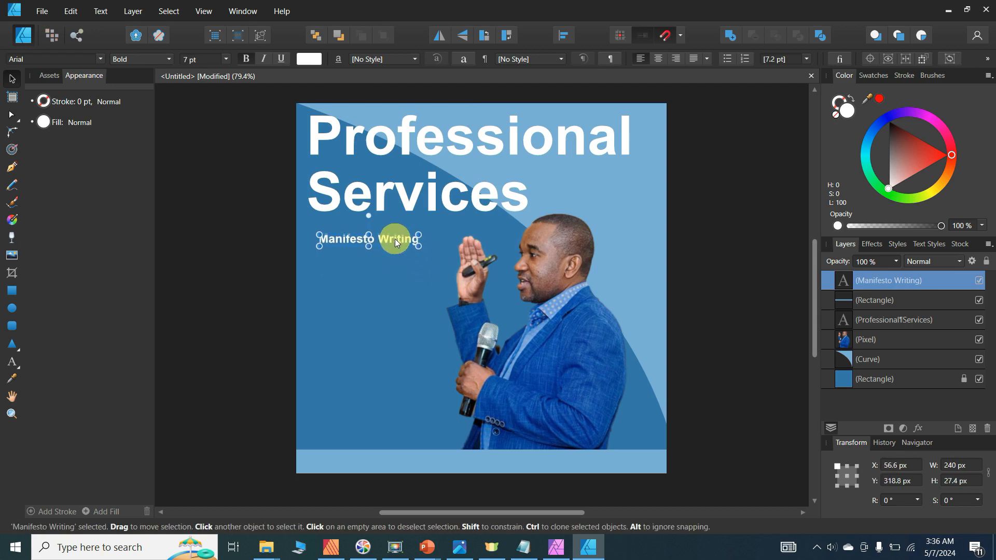
pyautogui.click(192, 214)
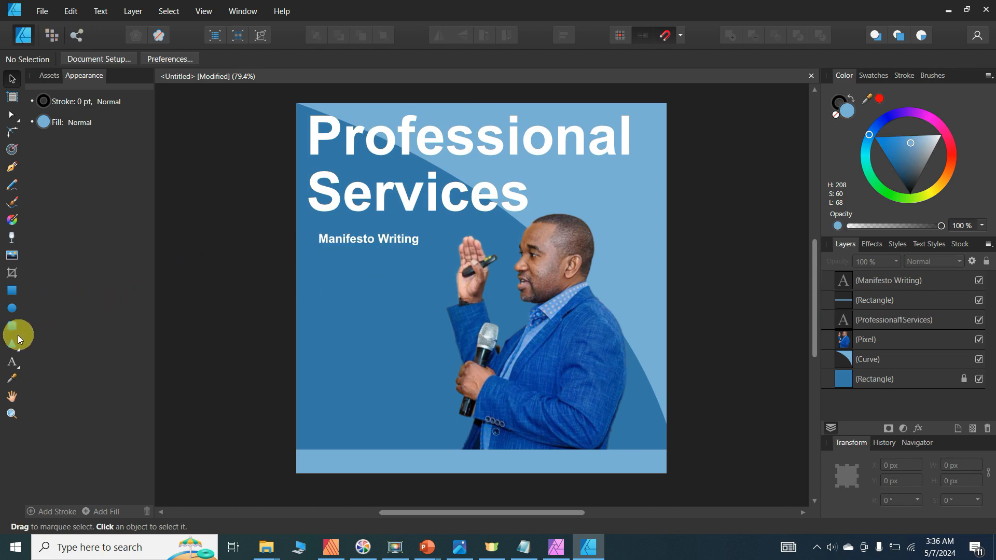
# - Draw a light blue square about 16 px wide as a bullet and place it in front of "Manifesto Writing"
pyautogui.click(12, 291)
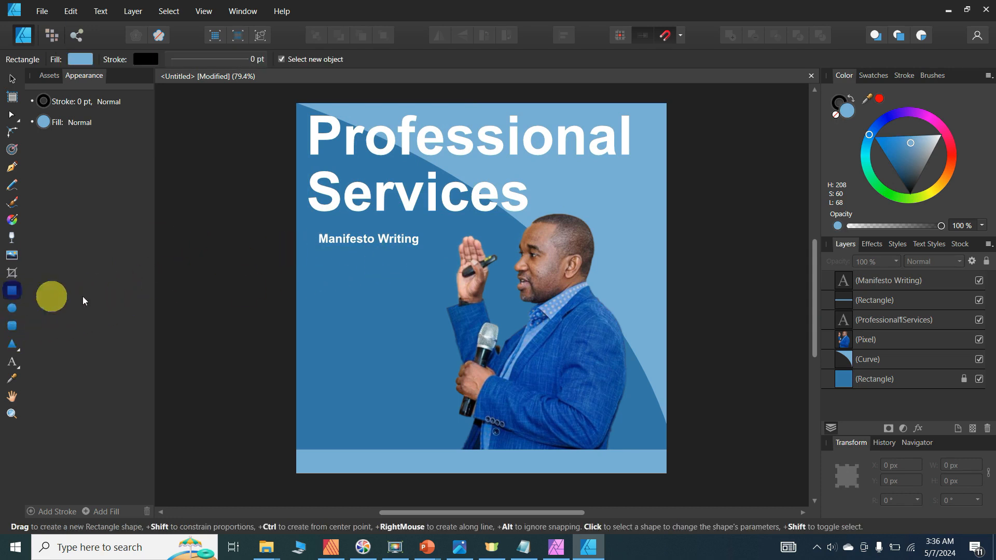
pyautogui.moveTo(372, 277); pyautogui.dragTo(374, 282)
pyautogui.hotkey('ctrl', 'z')
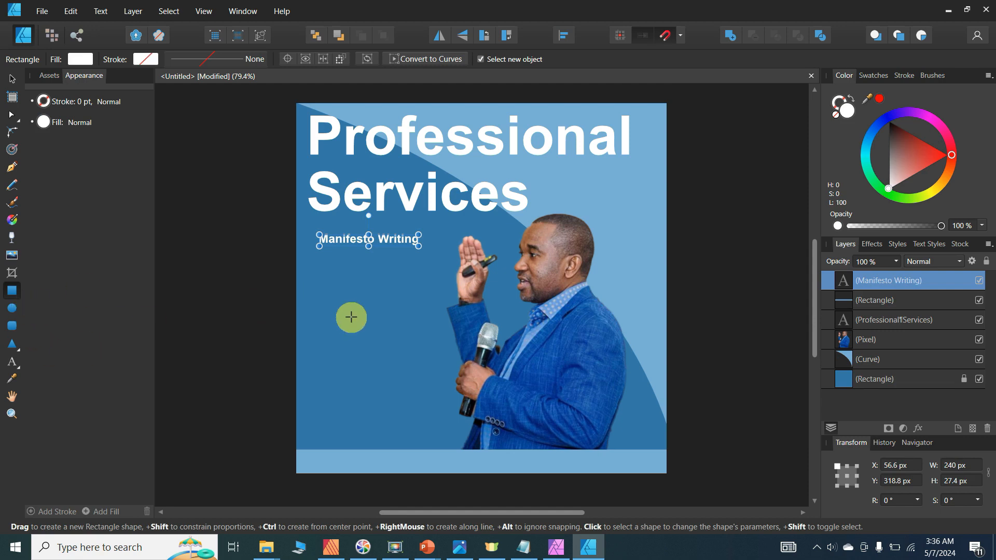
pyautogui.moveTo(350, 319); pyautogui.dragTo(358, 323)
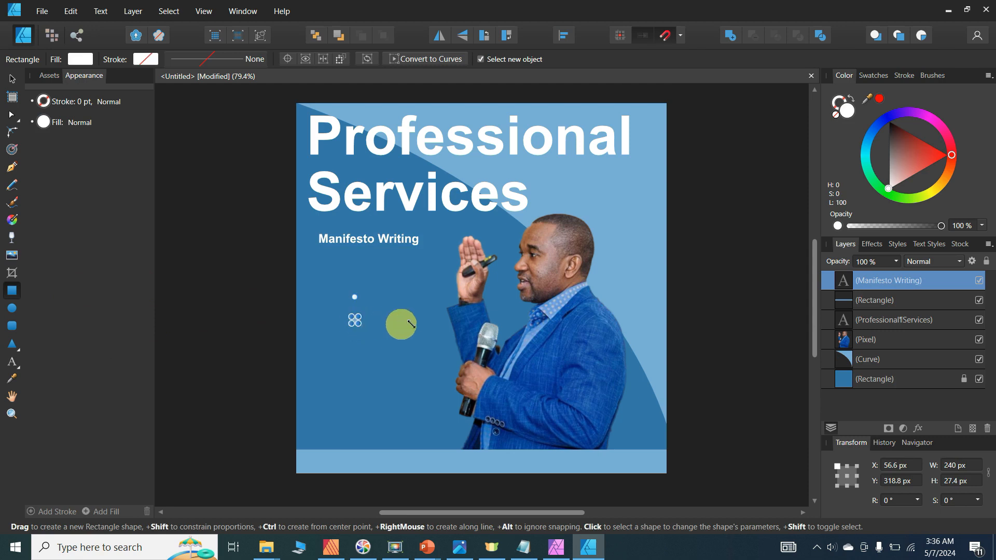
pyautogui.click(12, 79)
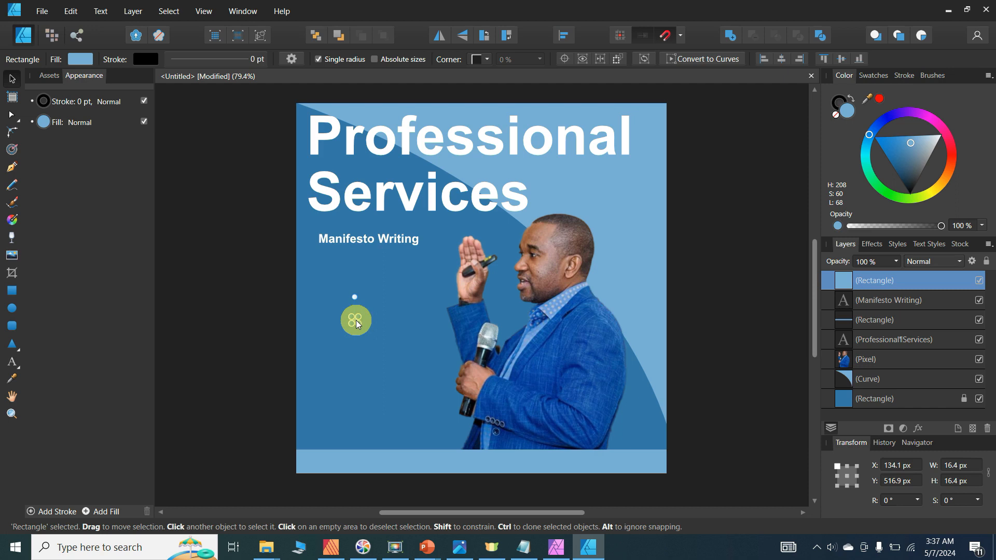
pyautogui.moveTo(357, 324); pyautogui.dragTo(312, 245)
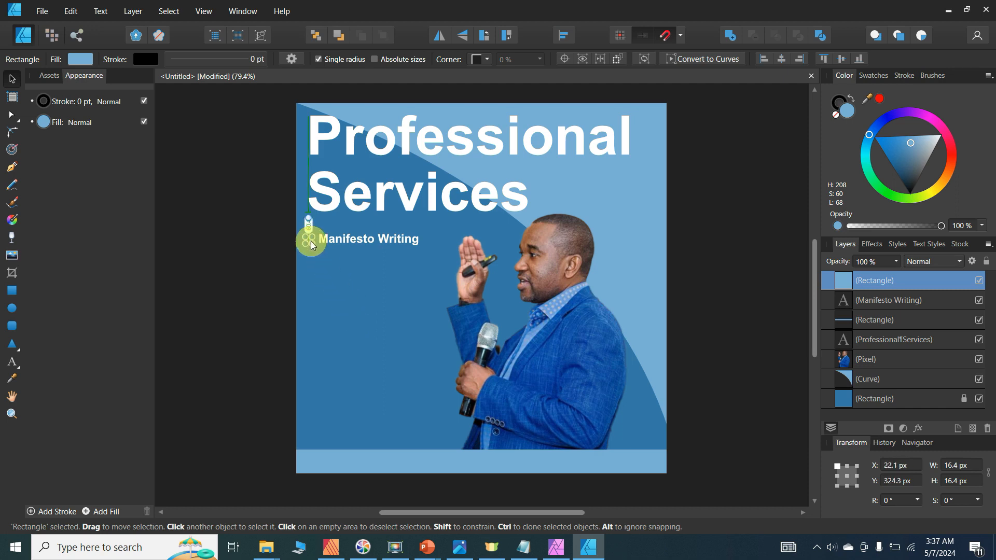
pyautogui.click(254, 274)
# - Space the bullet line by moving "Manifesto Writing" to about X 70 px, Y 321 px and the square to about X 43 px
pyautogui.click(365, 241)
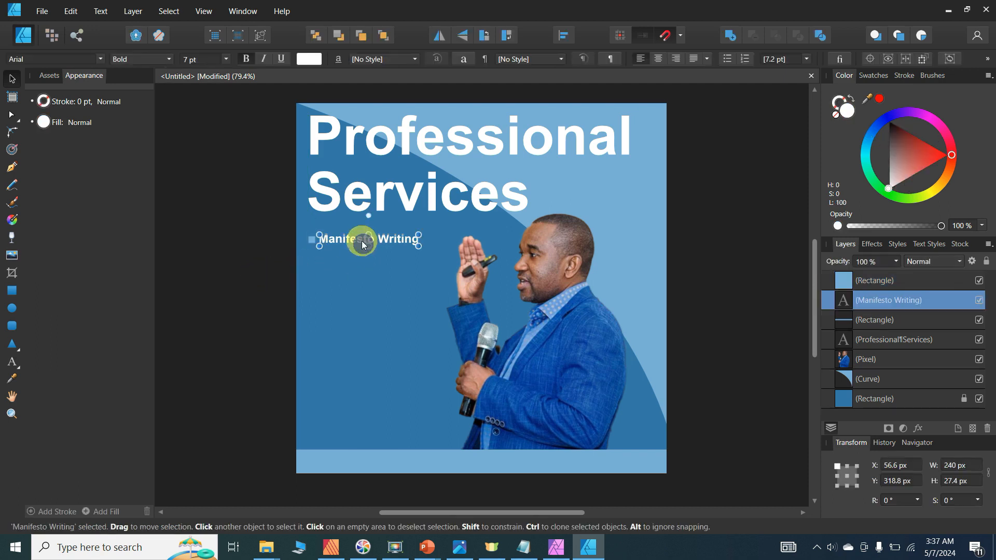
pyautogui.moveTo(366, 242); pyautogui.dragTo(371, 241)
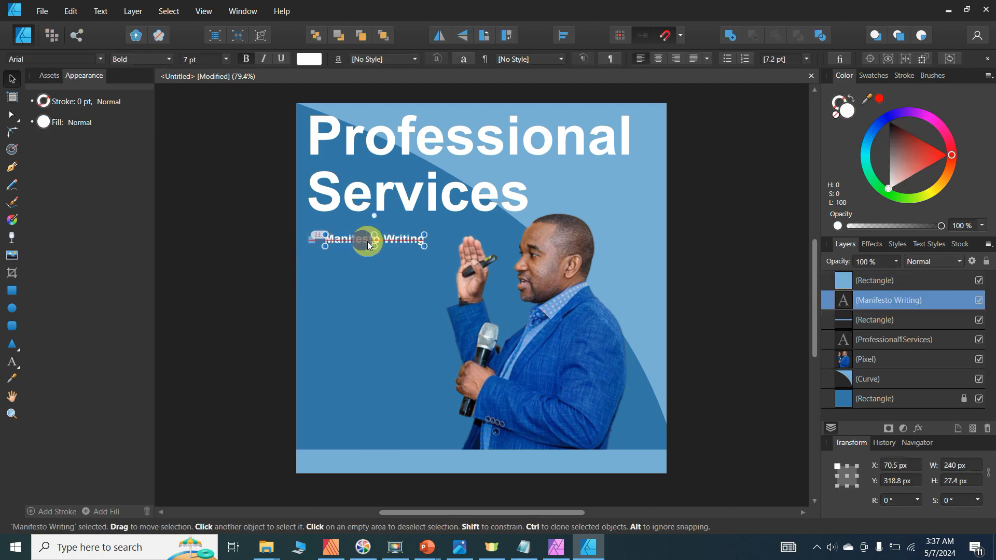
pyautogui.click(312, 240)
pyautogui.moveTo(312, 244); pyautogui.dragTo(311, 238)
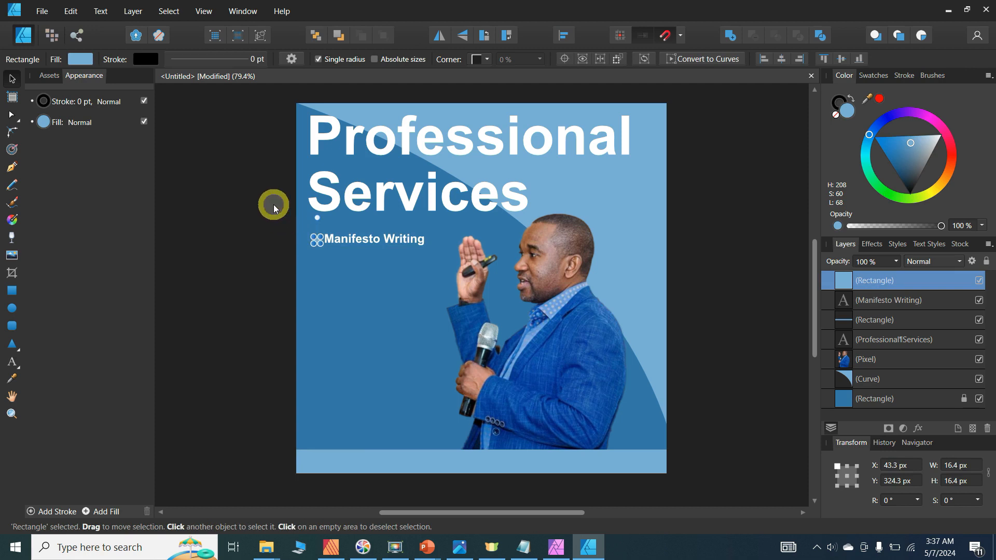
pyautogui.click(278, 285)
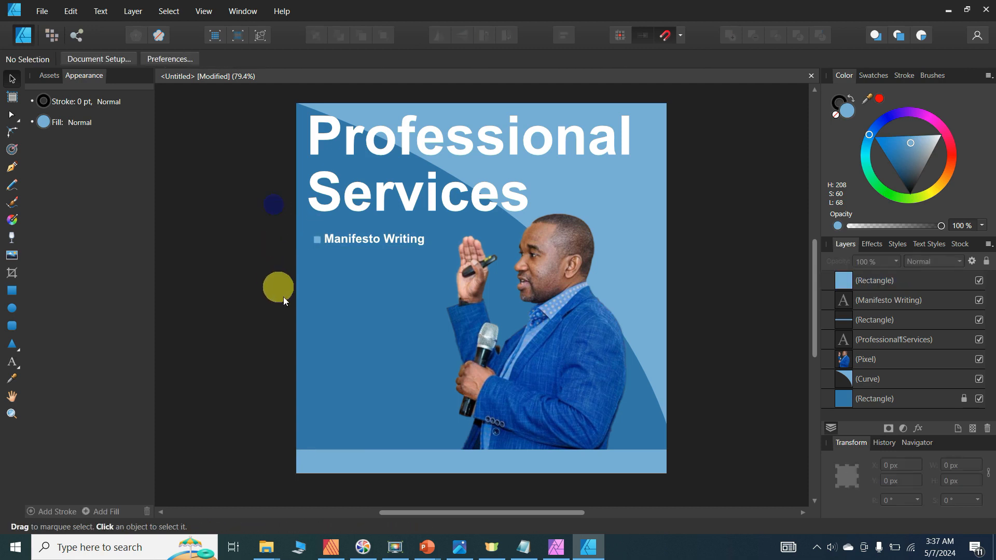
pyautogui.click(346, 247)
pyautogui.moveTo(346, 246); pyautogui.dragTo(346, 247)
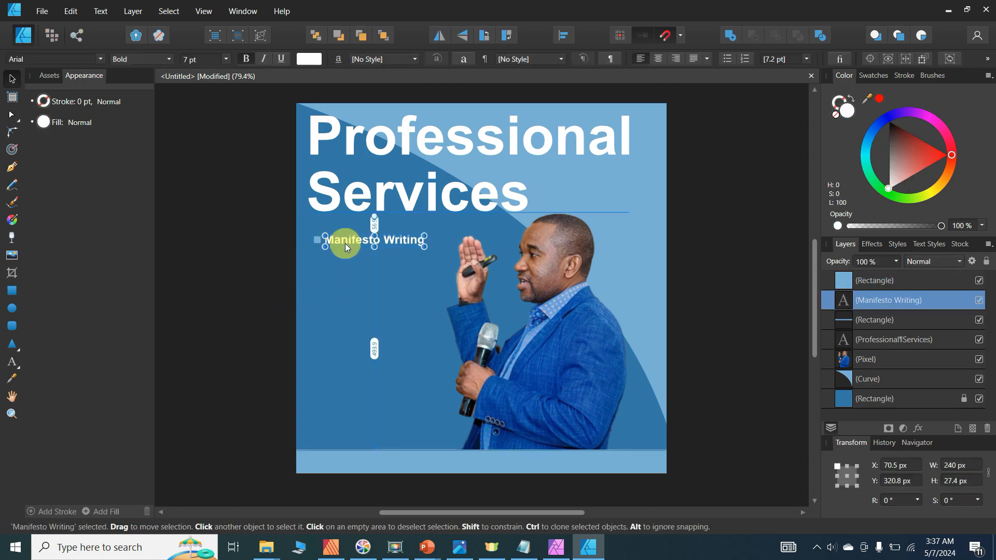
pyautogui.click(226, 208)
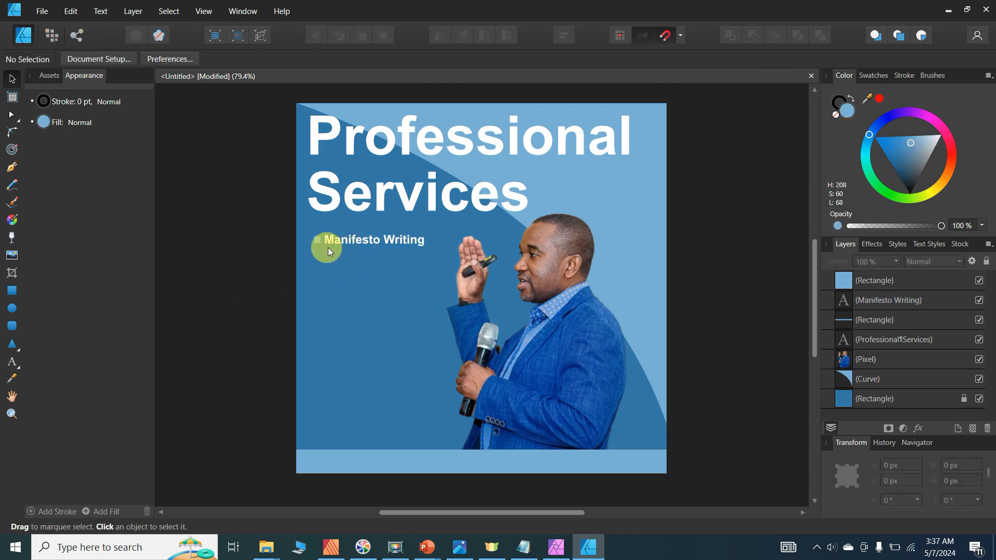
# - Fill the square bullet with white and group it with the "Manifesto Writing" text
pyautogui.click(355, 244)
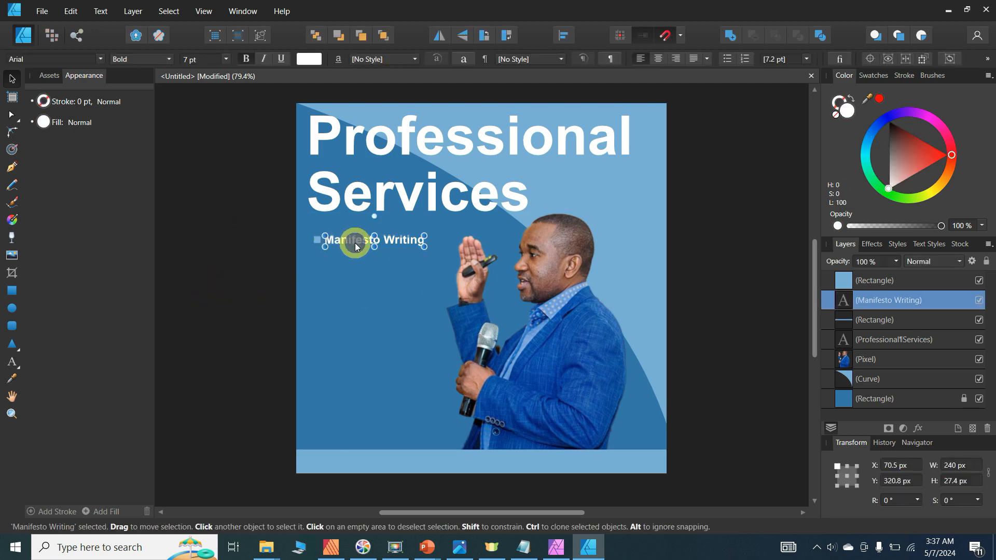
pyautogui.press('Down')
pyautogui.press('Up')
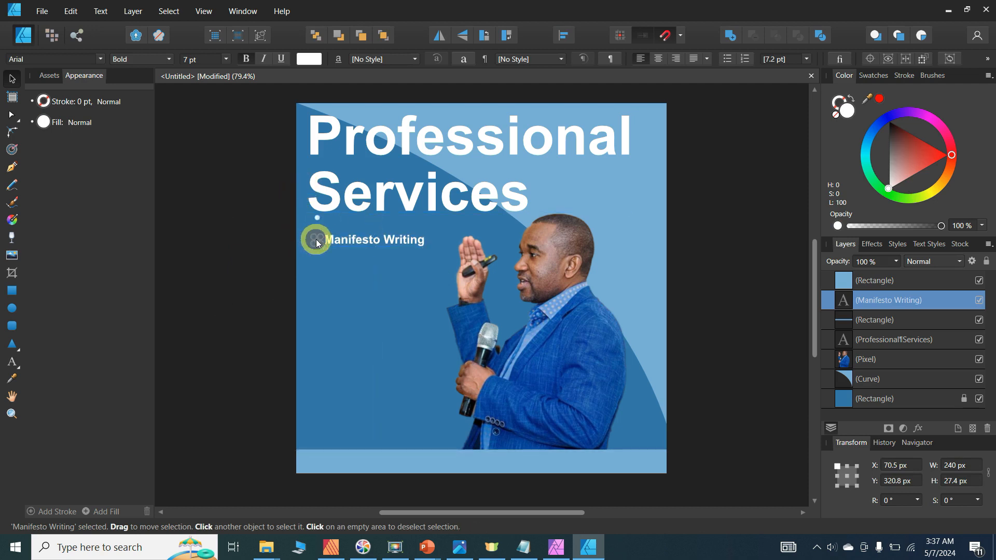
pyautogui.click(316, 240)
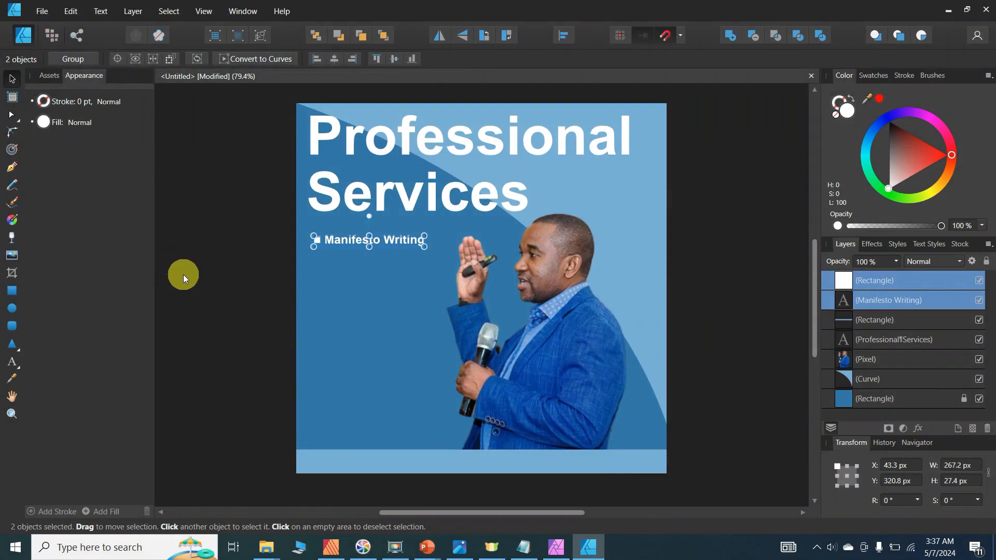
pyautogui.hotkey('ctrl', 'g')
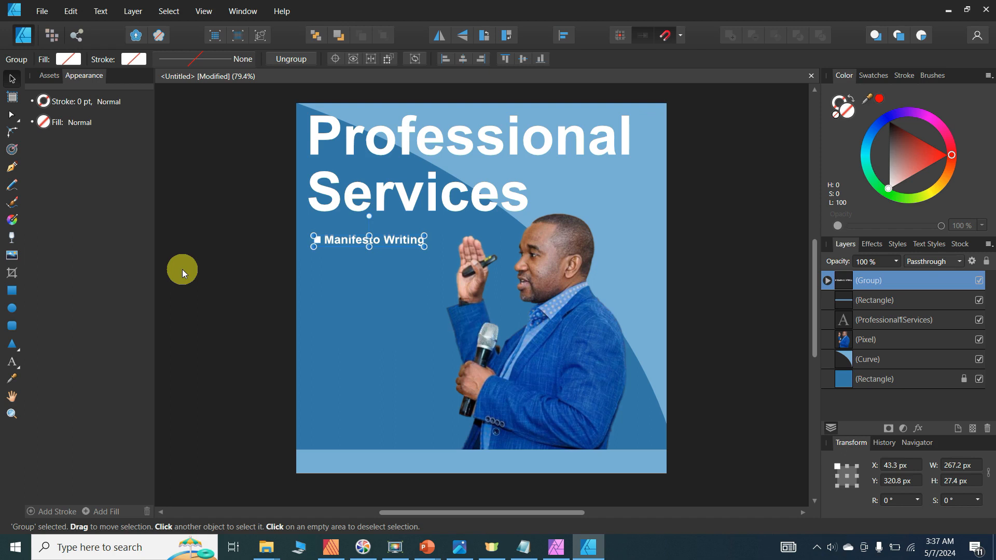
pyautogui.rightClick(335, 240)
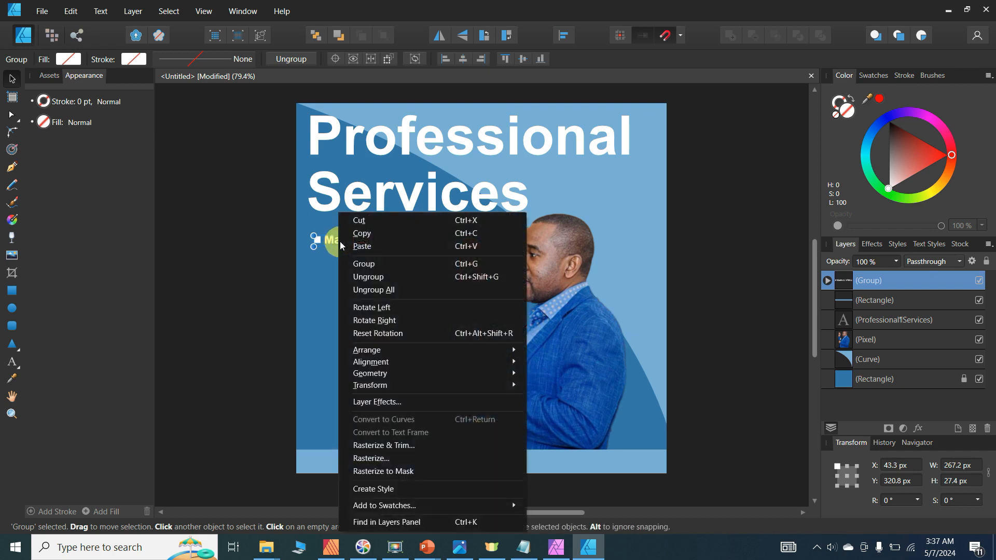
pyautogui.click(356, 233)
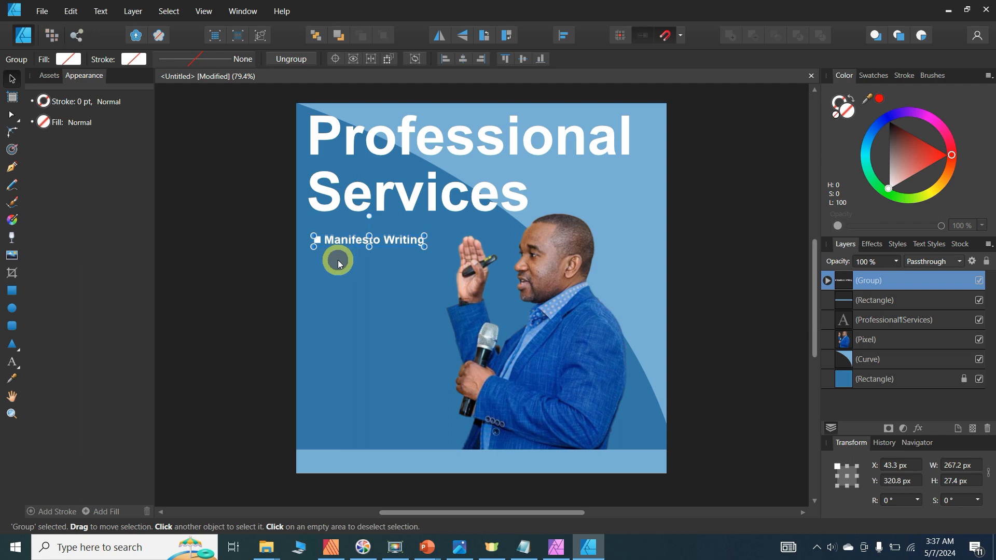
pyautogui.rightClick(338, 259)
pyautogui.click(361, 248)
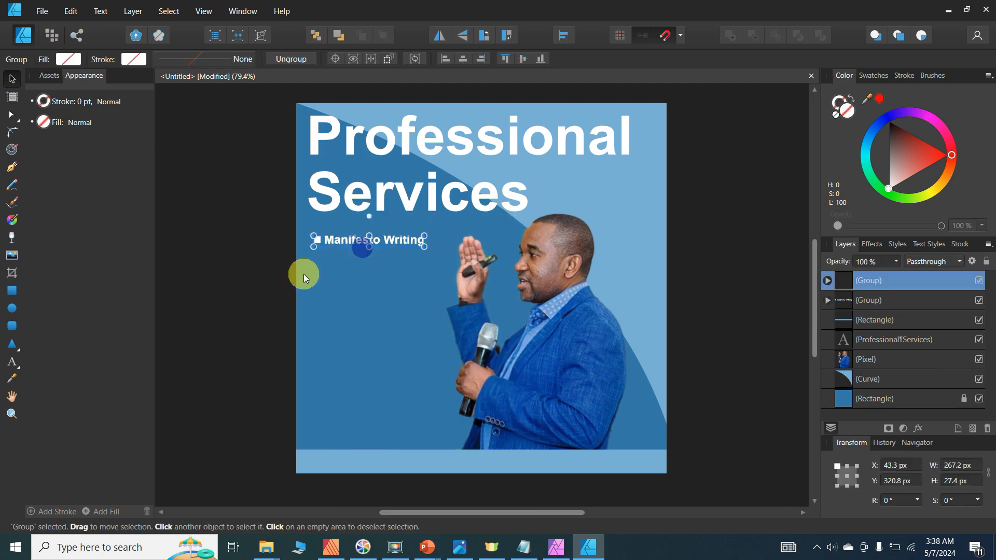
pyautogui.click(355, 244)
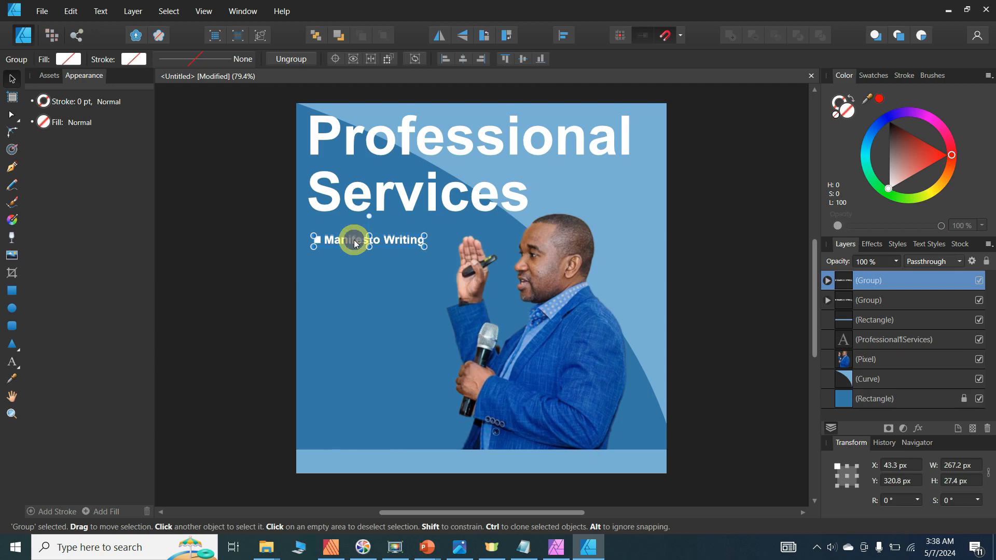
pyautogui.moveTo(354, 244); pyautogui.dragTo(356, 260)
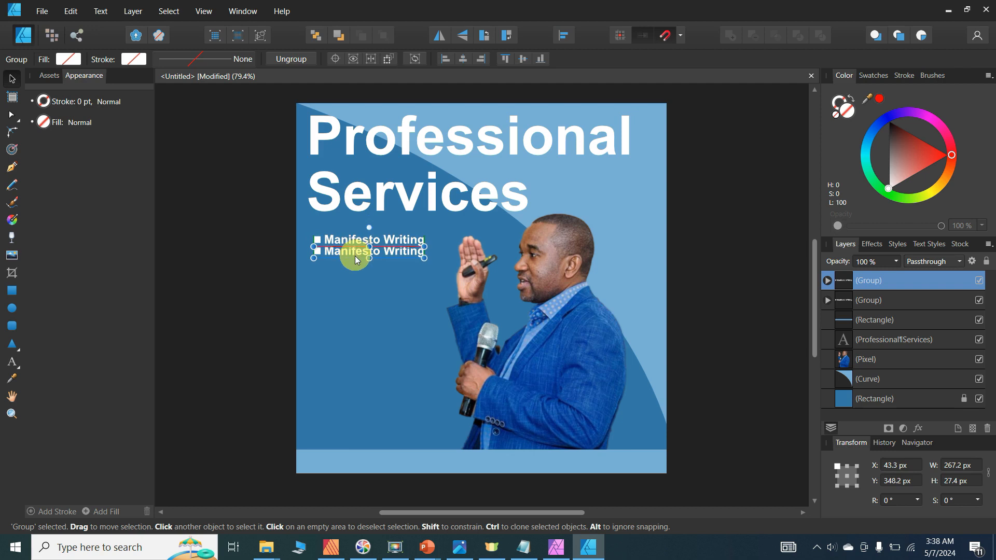
pyautogui.hotkey('ctrl', 'z')
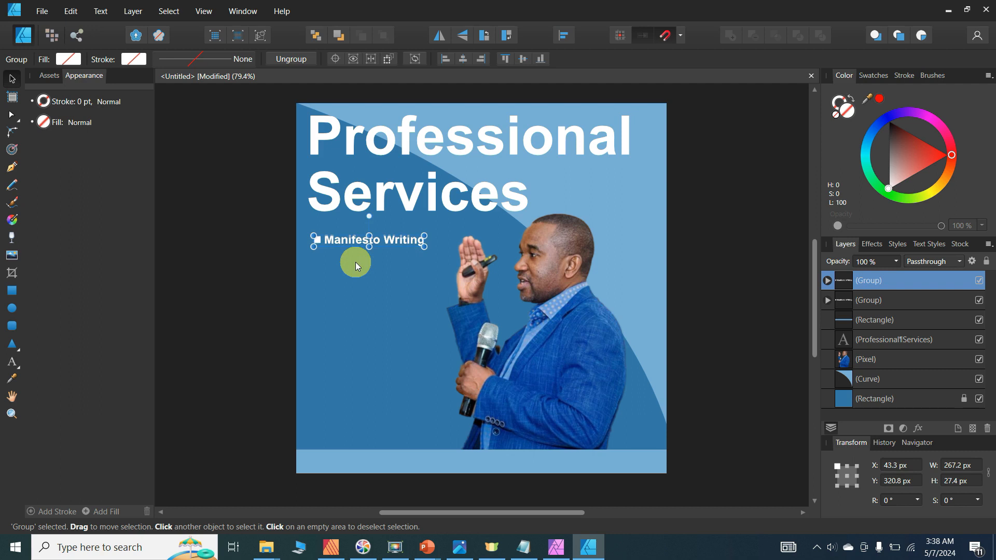
pyautogui.hotkey('ctrl', 'z')
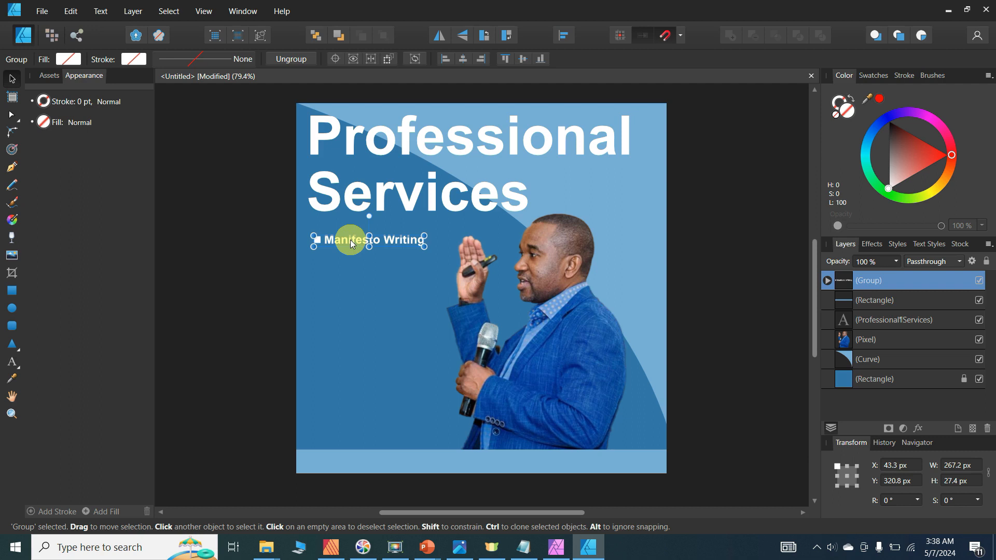
# - Duplicate the bulleted group five times downward at an even spacing of about 55 px, making six service lines
pyautogui.hotkey('ctrl', 'j')
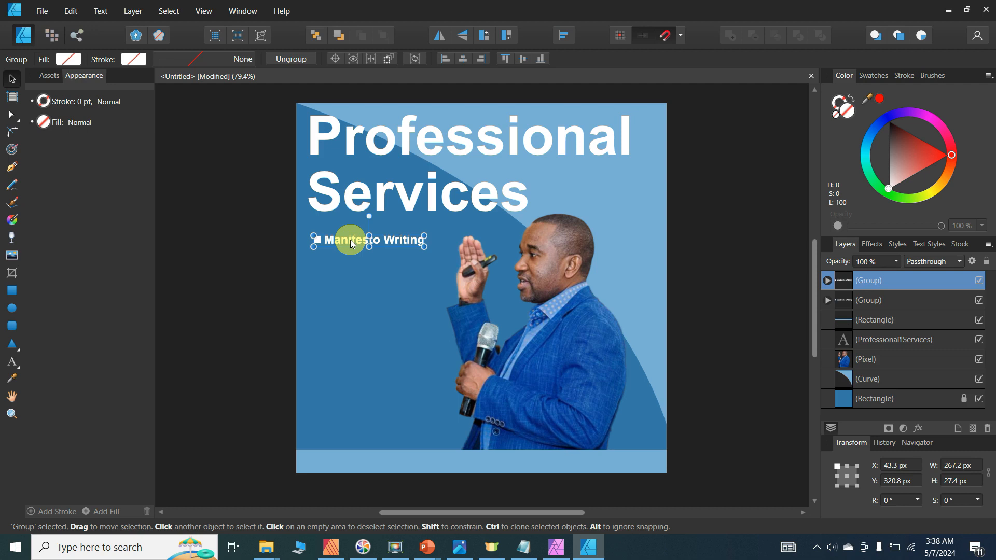
pyautogui.moveTo(351, 243); pyautogui.dragTo(351, 267)
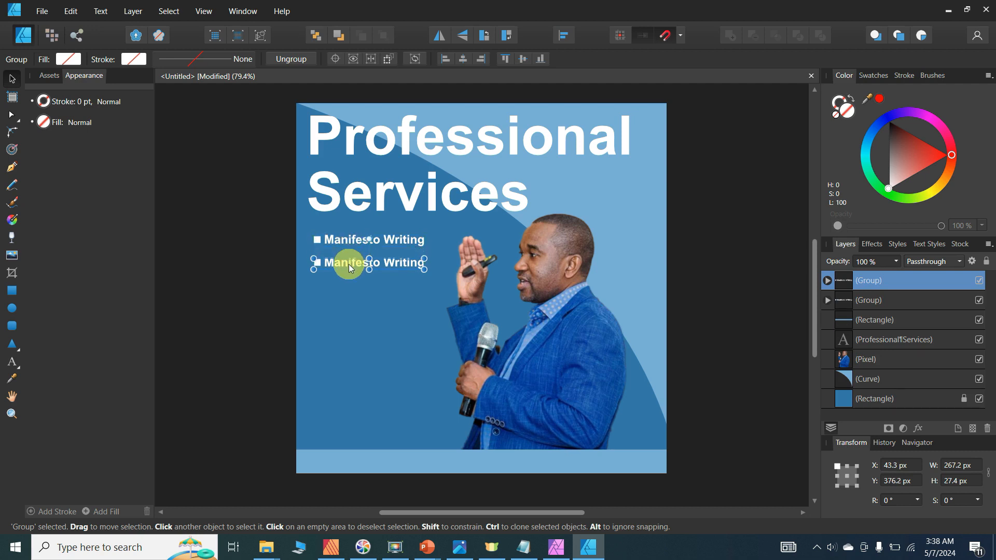
pyautogui.hotkey('ctrl', 'j')
pyautogui.hotkey('ctrl', 'j')
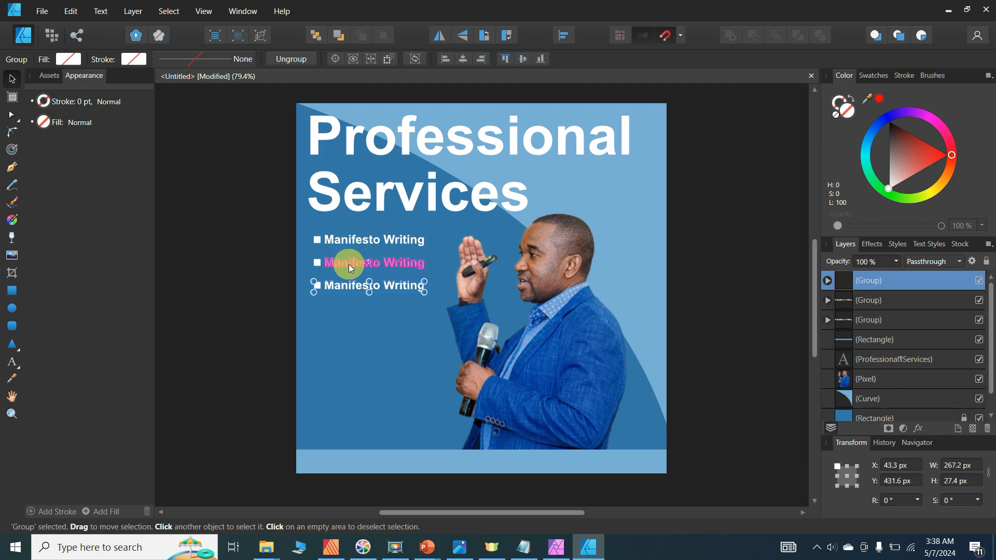
pyautogui.hotkey('ctrl', 'j')
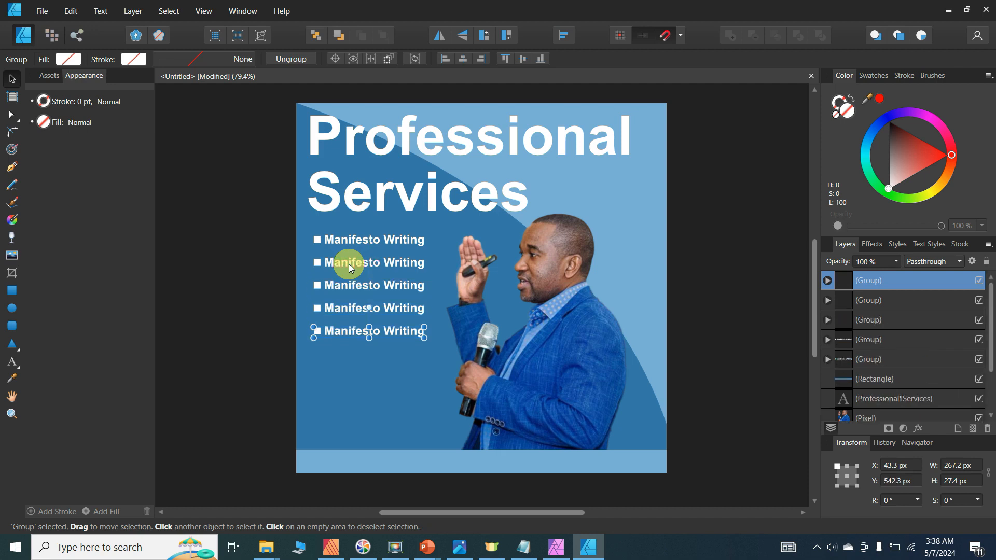
pyautogui.hotkey('ctrl', 'j')
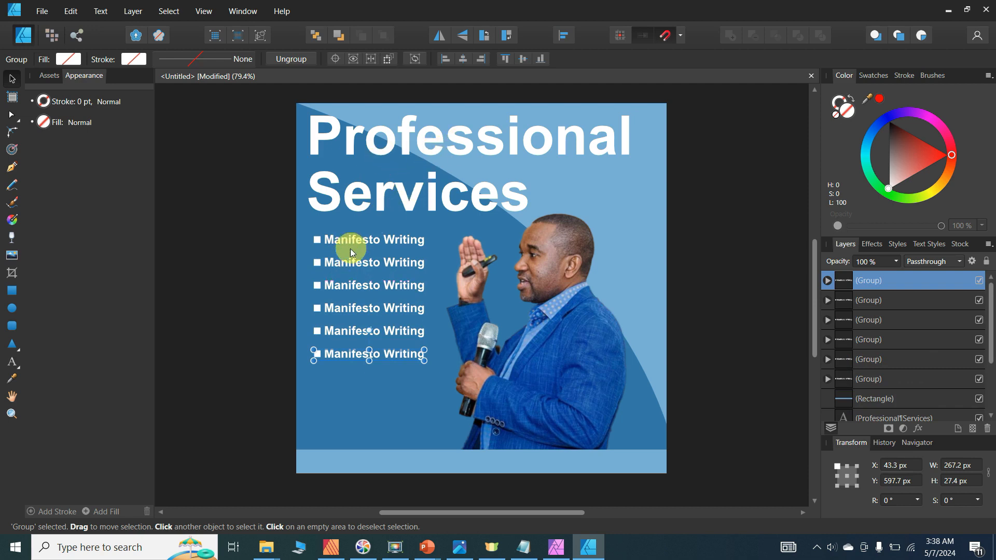
# - Replace the text of the second service line with "Image Building"
pyautogui.click(388, 266)
pyautogui.click(388, 265)
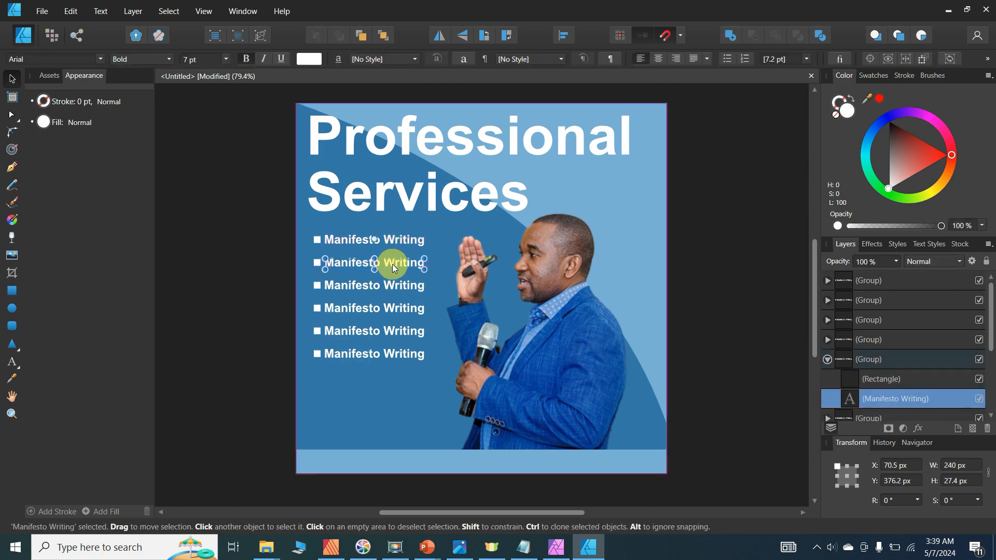
pyautogui.doubleClick(396, 264)
pyautogui.hotkey('ctrl', 'a')
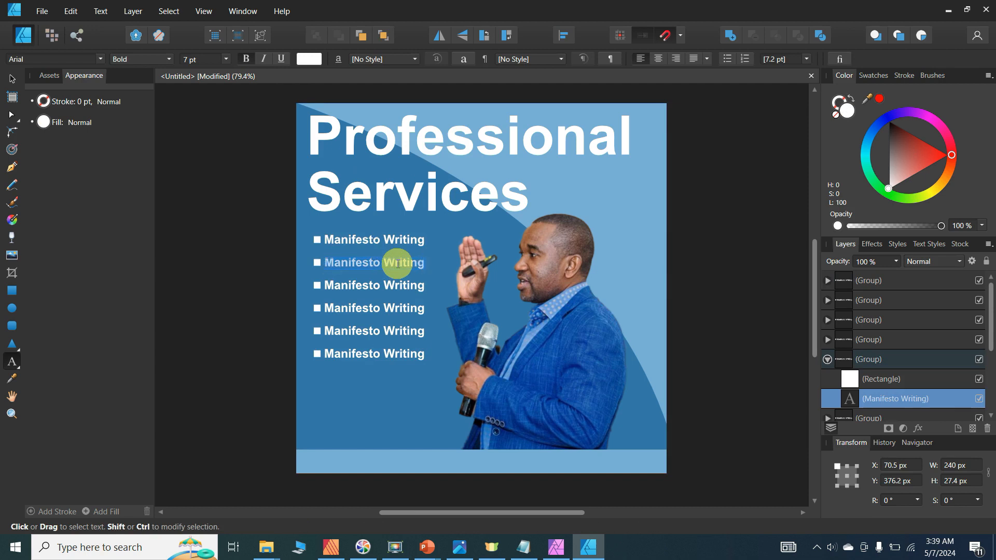
pyautogui.write('Image Building')
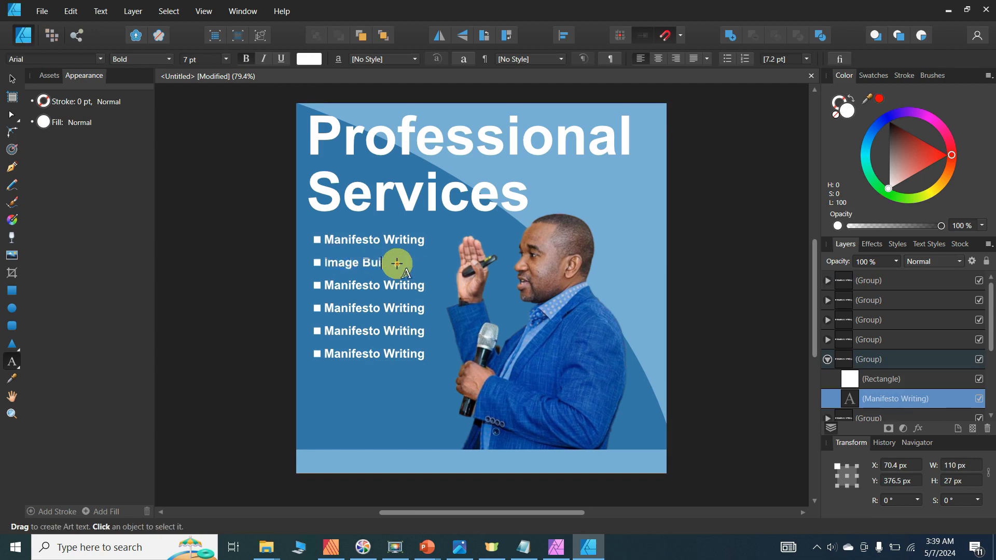
# - Replace the text of the third service line with "Personal Branding"
pyautogui.click(399, 285)
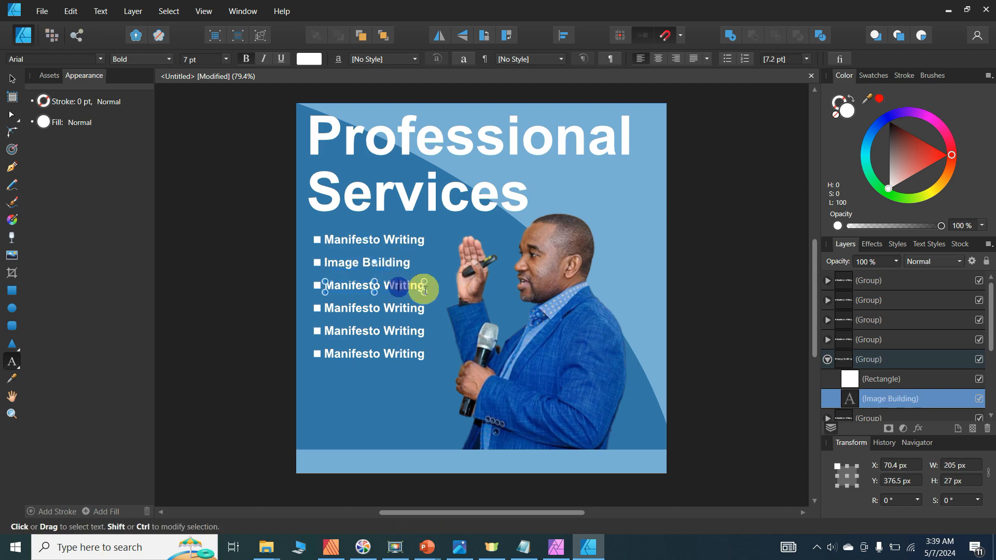
pyautogui.hotkey('ctrl', 'a')
pyautogui.write('Personal Brandig')
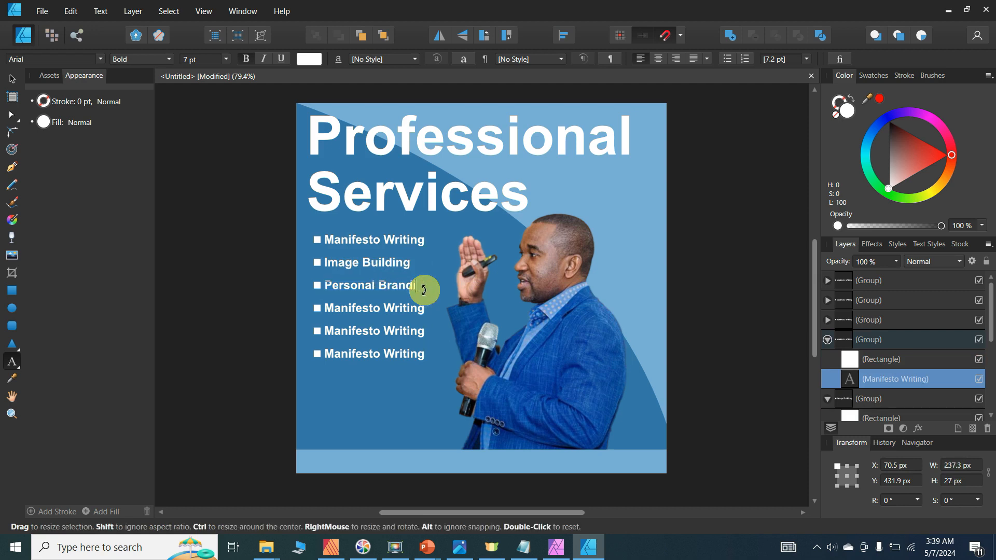
pyautogui.click(417, 286)
pyautogui.write('ng')
# - Replace the text of the fourth service line with "Stakeholder Management"
pyautogui.click(384, 309)
pyautogui.tripleClick(383, 310)
pyautogui.write('Stake')
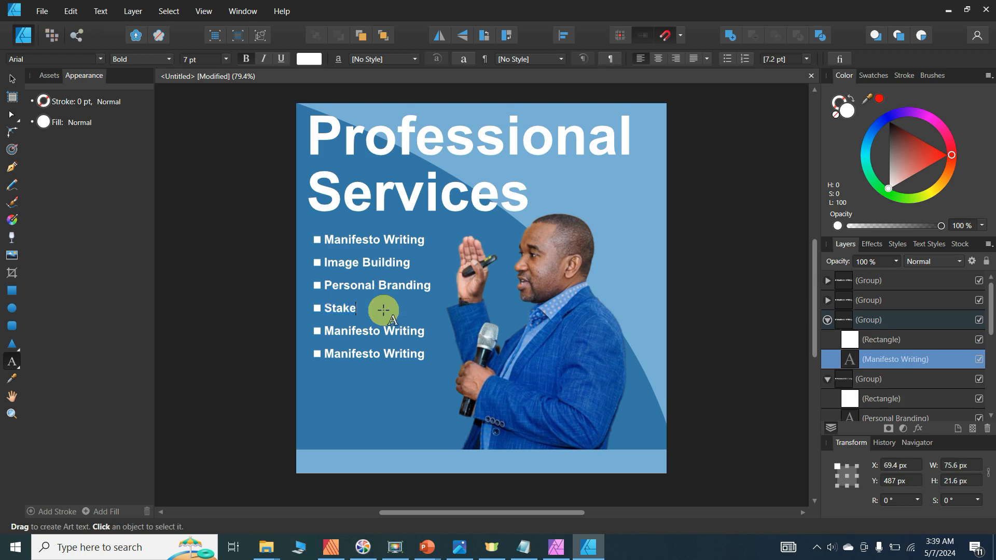
pyautogui.write('holder Management')
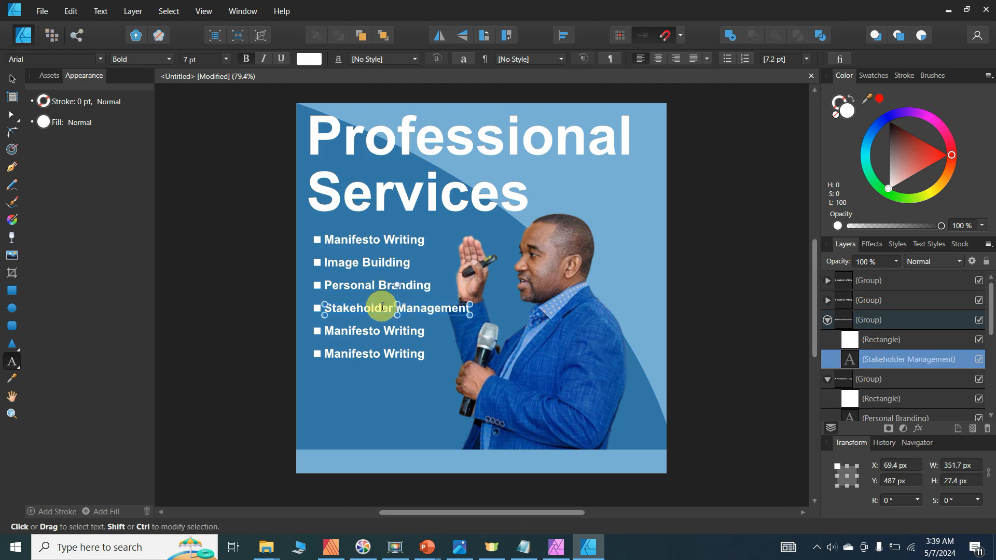
# - Delete the last two "Manifesto Writing" lines so that the list keeps four services
pyautogui.click(354, 332)
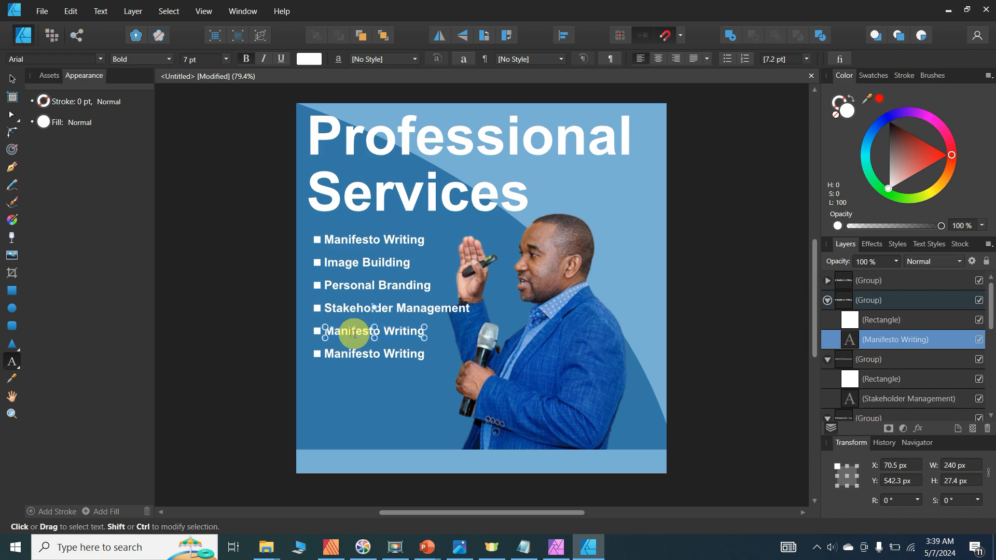
pyautogui.click(13, 80)
pyautogui.moveTo(269, 323); pyautogui.dragTo(454, 377)
pyautogui.press('Delete')
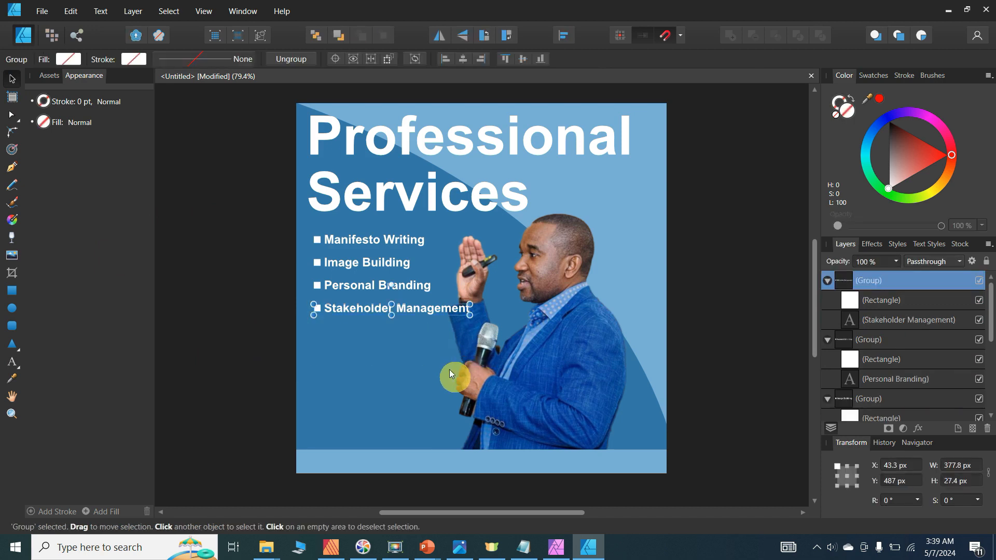
# - Move all four service lines down together by about 32 px, keeping their left alignment
pyautogui.click(244, 341)
pyautogui.moveTo(258, 222); pyautogui.dragTo(506, 341)
pyautogui.moveTo(387, 287); pyautogui.dragTo(391, 301)
pyautogui.click(230, 211)
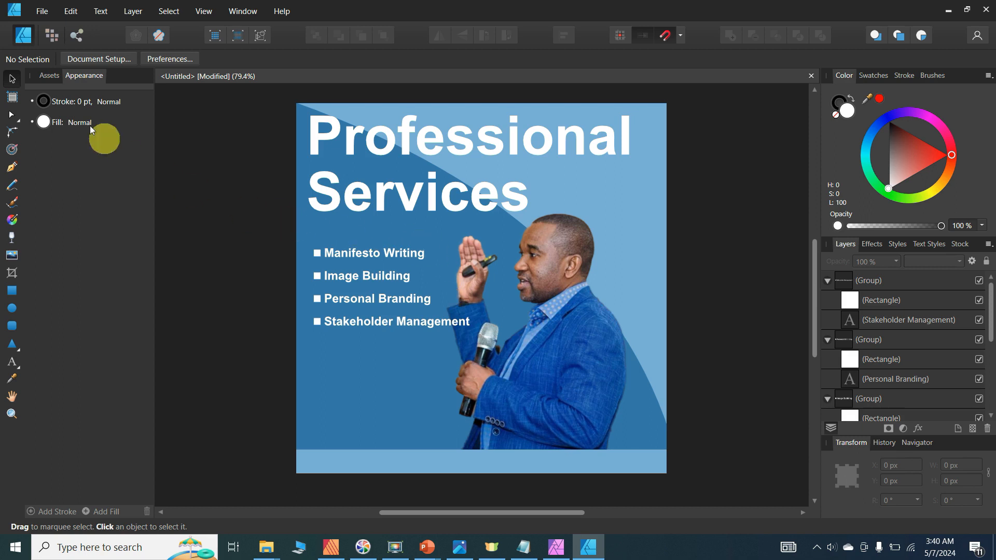
# - Place ZIM Logo Transparent.png from the Desktop below the service list, about 320 × 157 px, at about X 25 px, Y 576 px
pyautogui.click(52, 17)
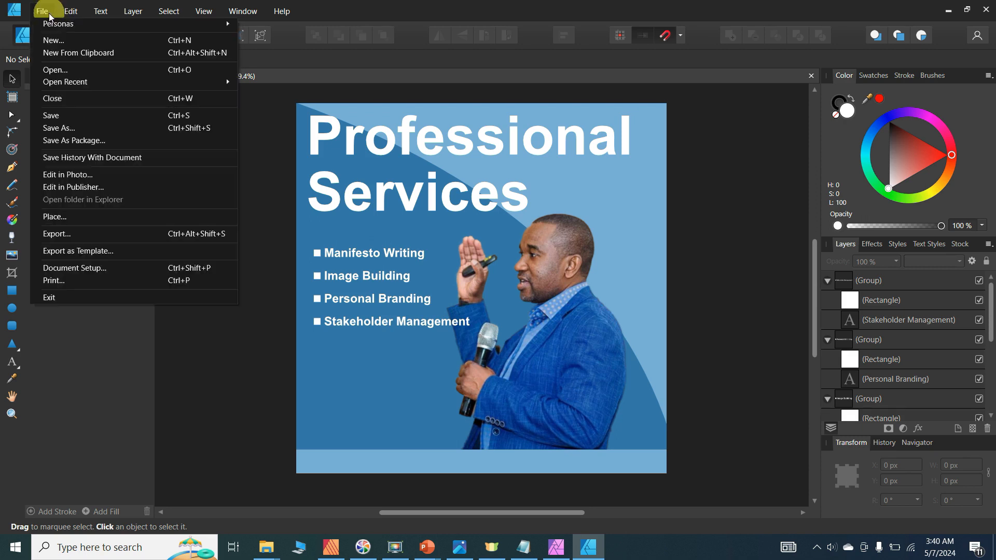
pyautogui.click(63, 217)
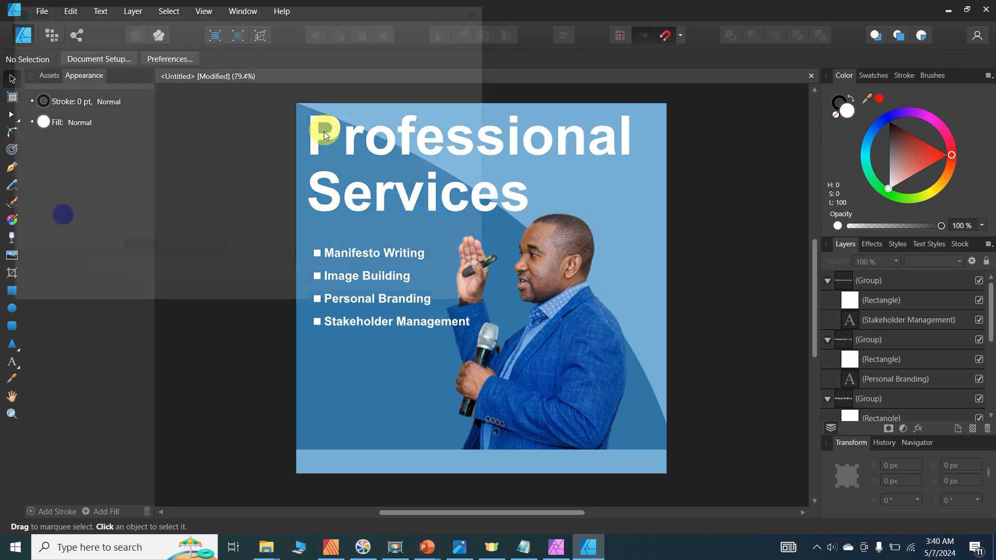
pyautogui.click(52, 96)
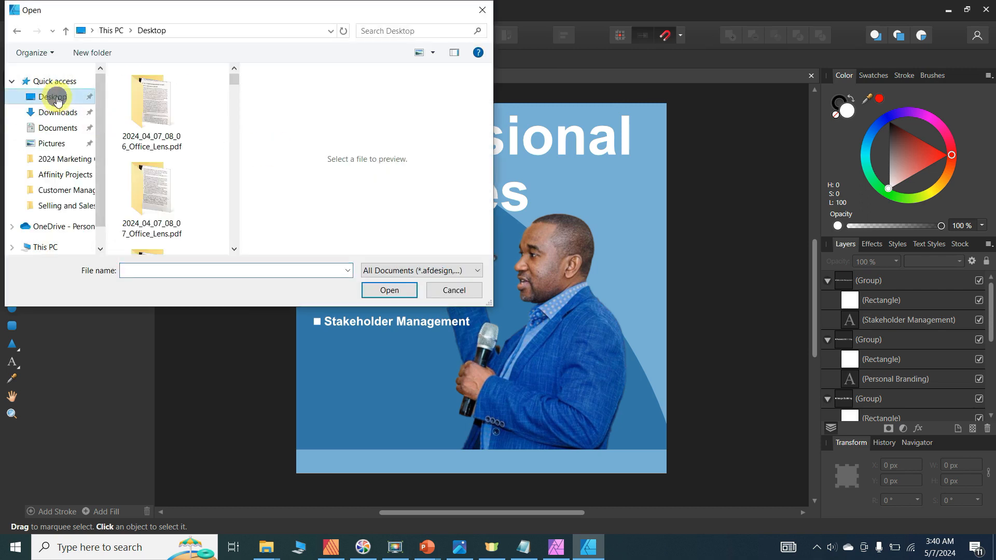
pyautogui.click(185, 269)
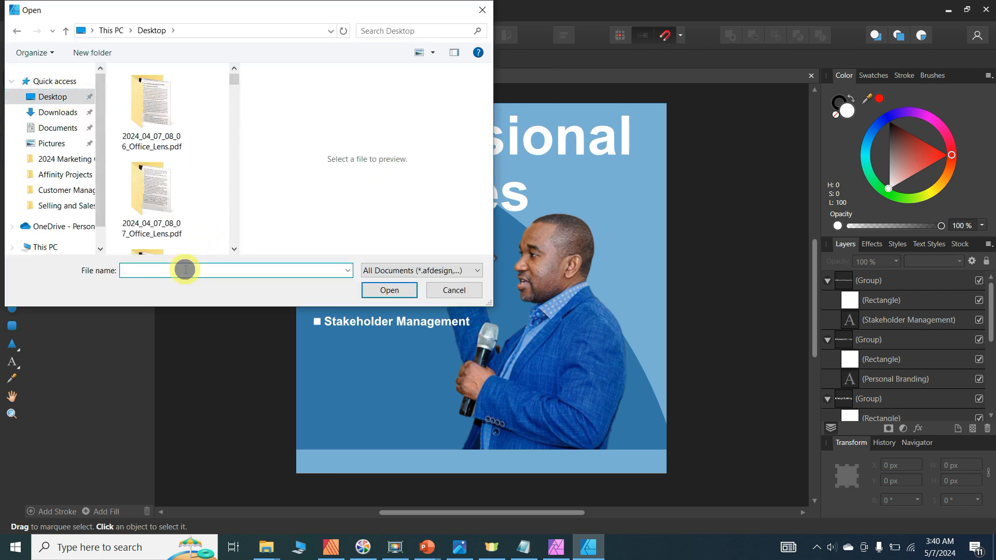
pyautogui.write('zim')
pyautogui.press('Down')
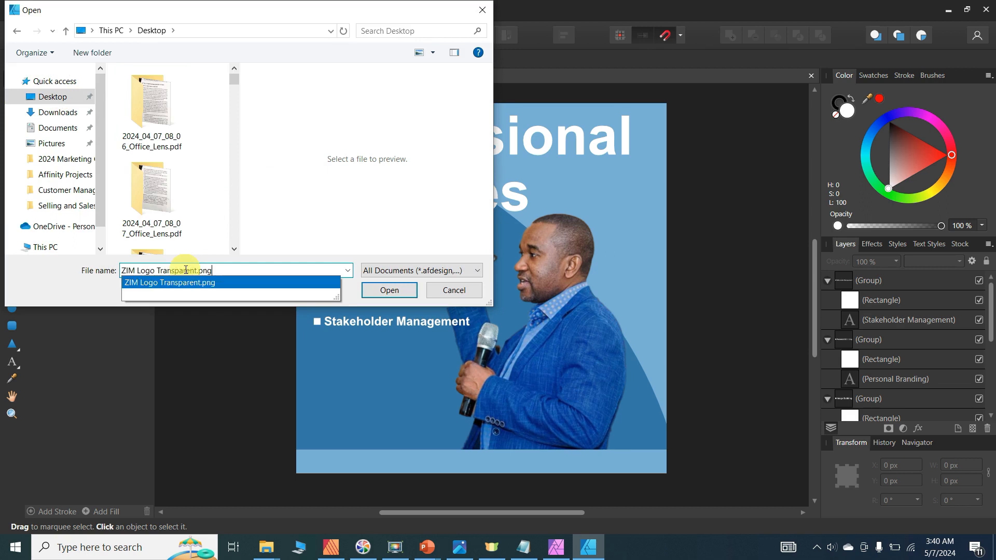
pyautogui.press('Return')
pyautogui.moveTo(351, 349); pyautogui.dragTo(481, 413)
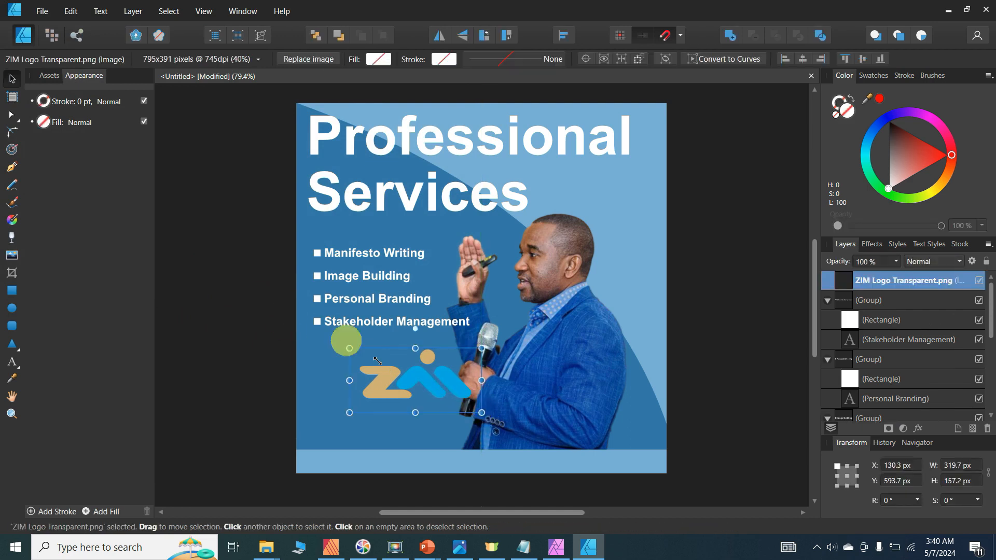
pyautogui.moveTo(420, 391); pyautogui.dragTo(379, 384)
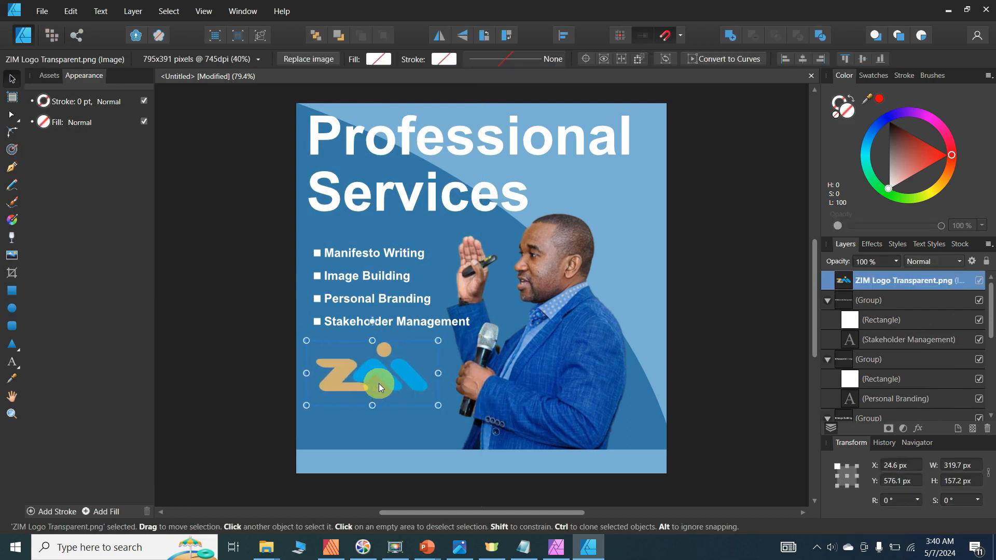
pyautogui.click(201, 176)
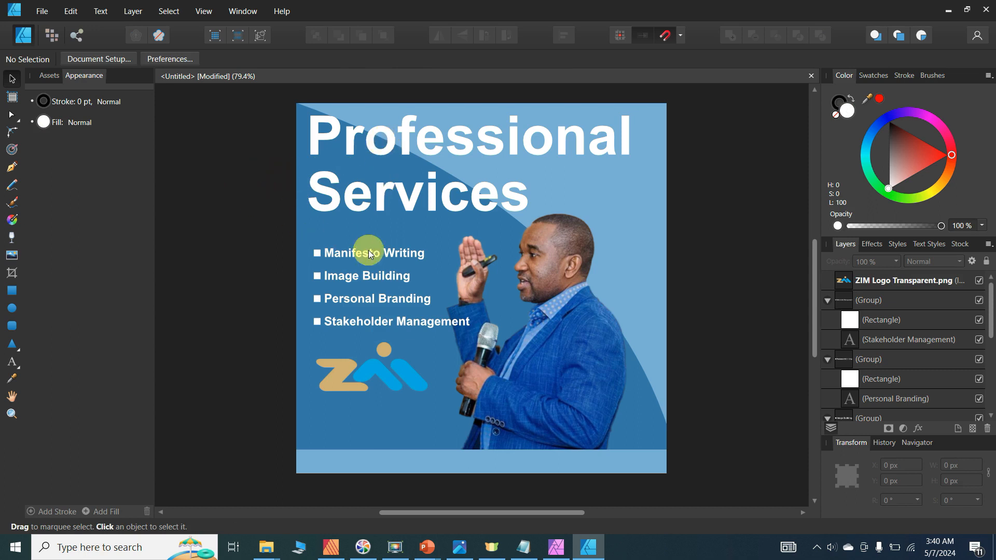
# - Duplicate the "Manifesto Writing" text straight down onto the light blue footer strip, at about Y 857 px
pyautogui.click(383, 256)
pyautogui.click(382, 252)
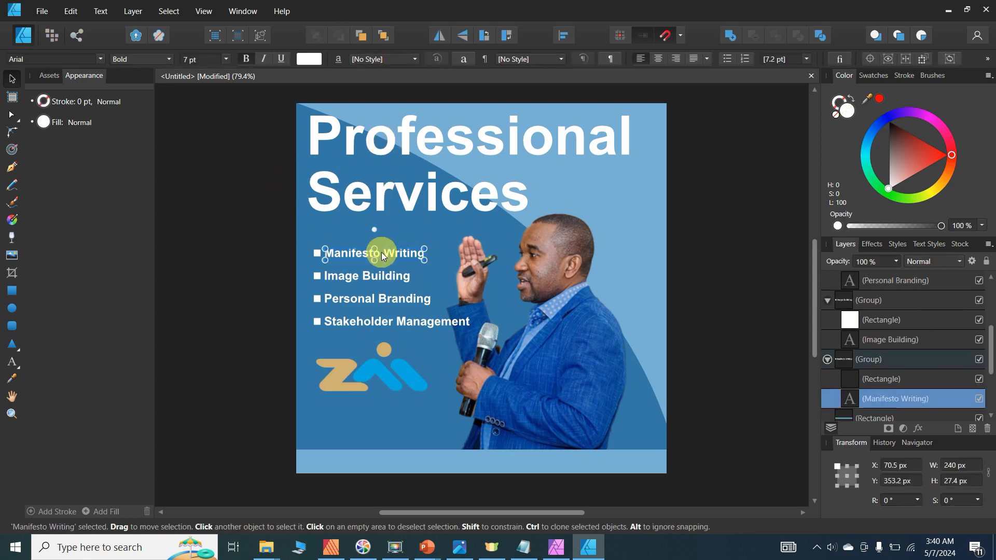
pyautogui.moveTo(381, 252); pyautogui.dragTo(384, 461)
pyautogui.doubleClick(384, 461)
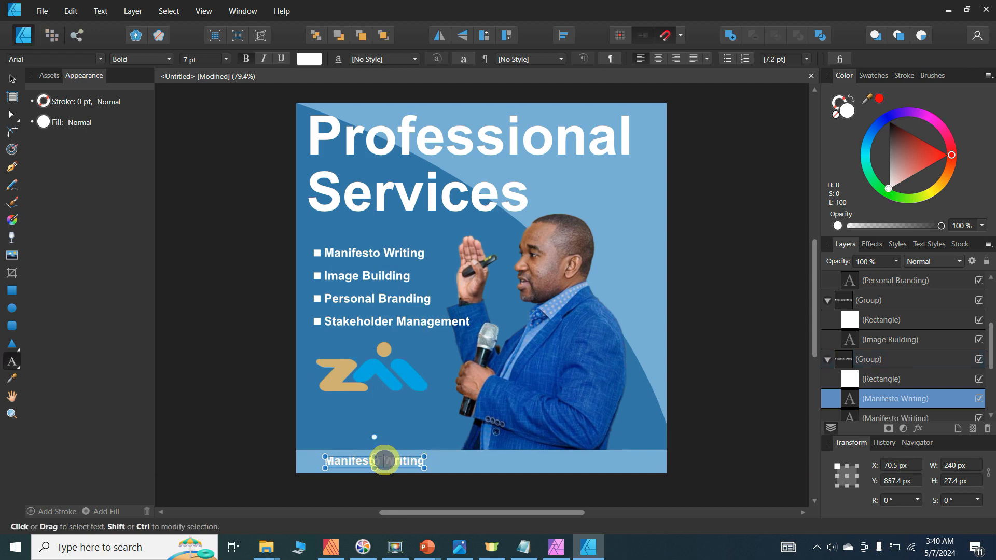
# - Replace the footer text with "Call" followed by the placeholder phone number
pyautogui.hotkey('ctrl', 'a')
pyautogui.write('Call 09')
pyautogui.press('Escape')
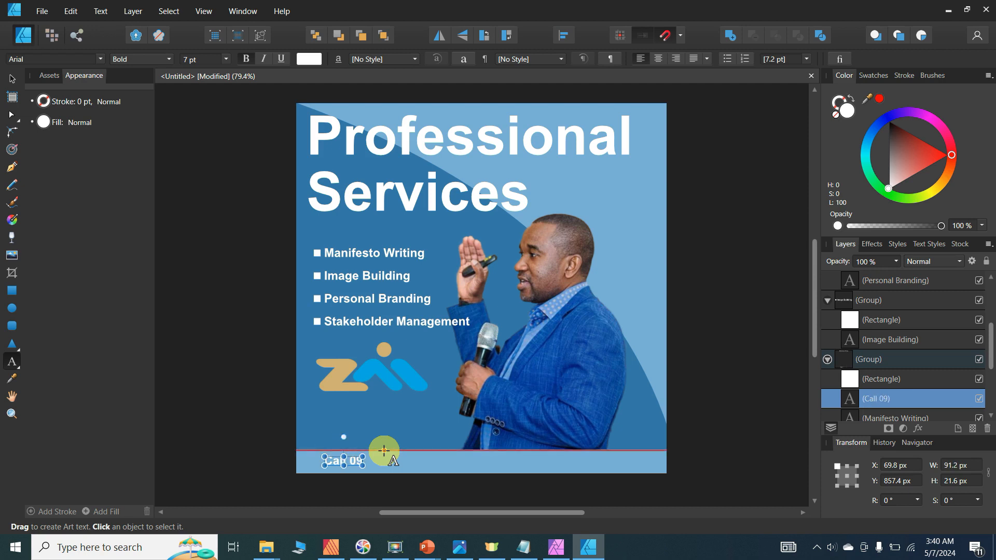
pyautogui.write('xx')
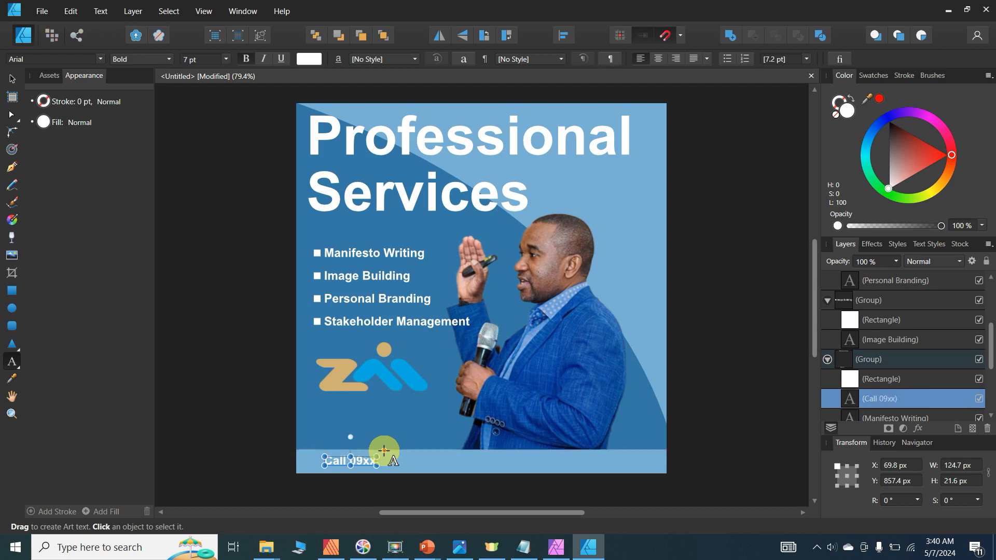
pyautogui.click(383, 450)
pyautogui.write('xxxxxxxx')
pyautogui.press('Escape')
pyautogui.click(17, 84)
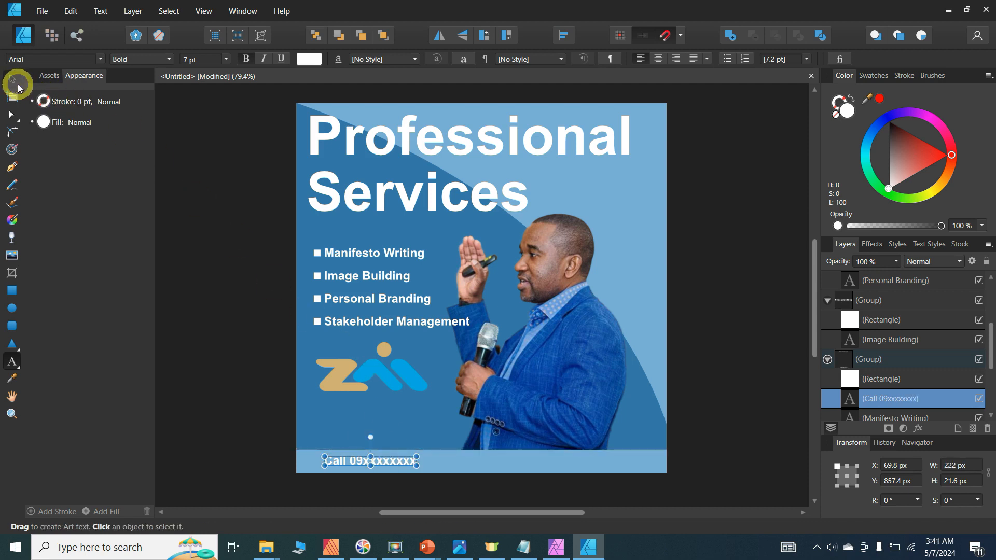
# - Append a tab space and the website address after the phone number in the footer text
pyautogui.doubleClick(407, 460)
pyautogui.press('Right')
pyautogui.press('Tab')
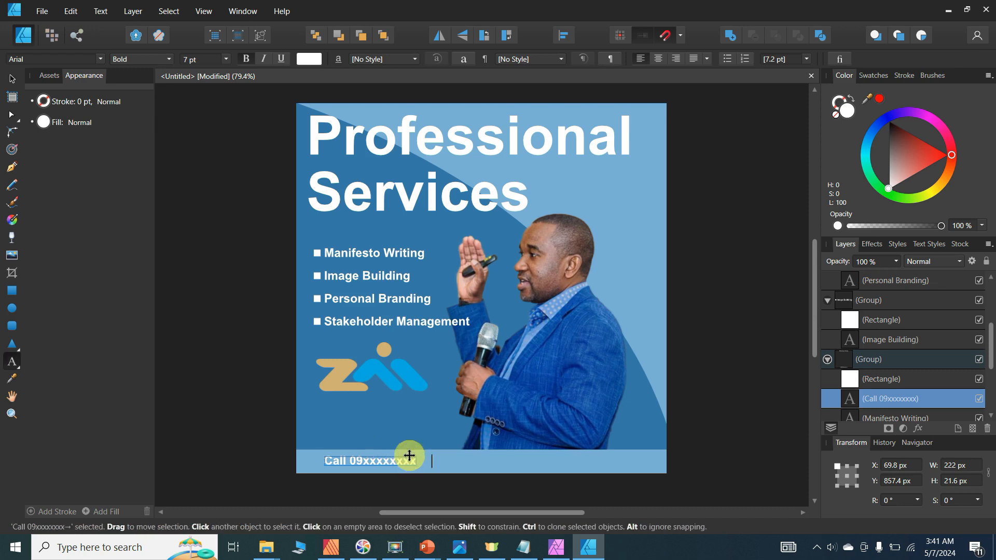
pyautogui.write('www.')
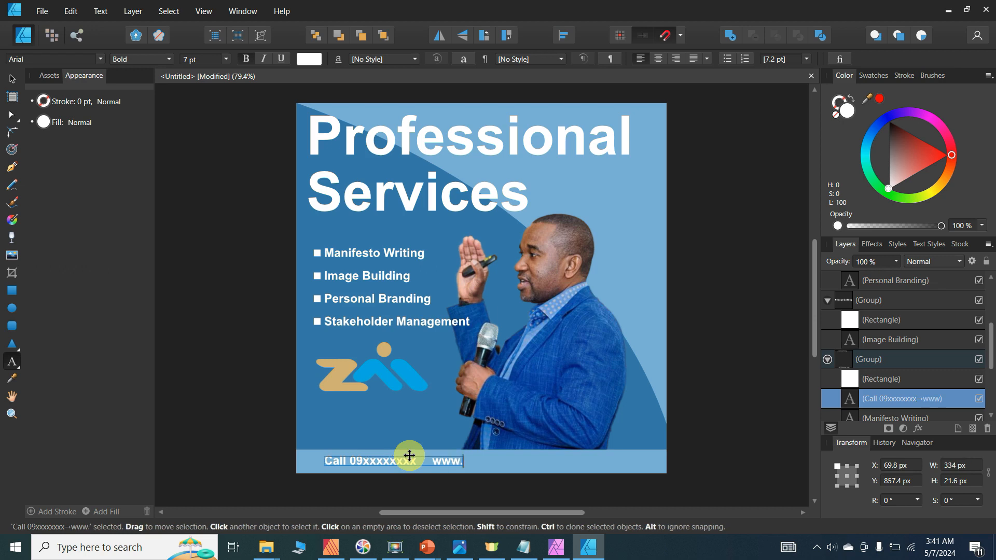
pyautogui.press('Escape')
pyautogui.write('mrlun')
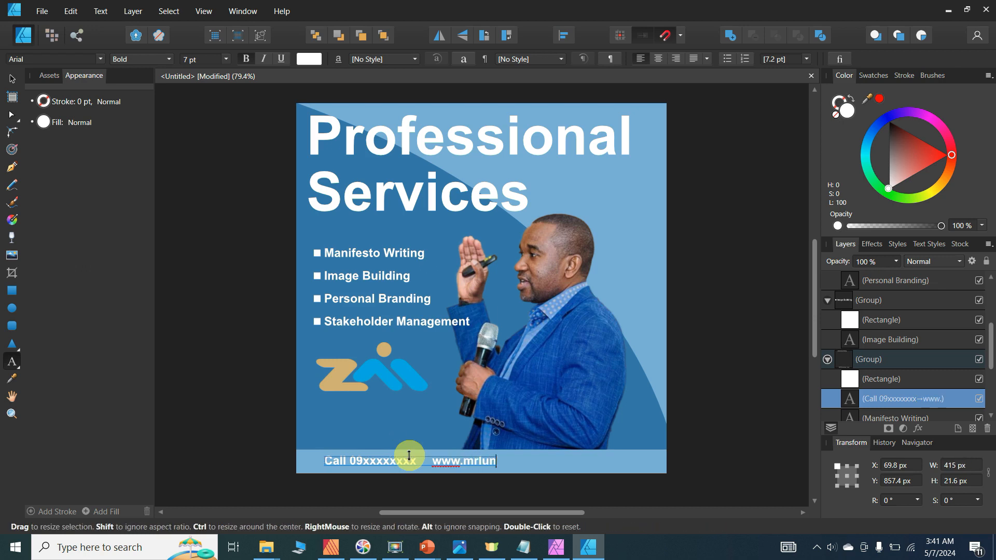
pyautogui.write('gu.com')
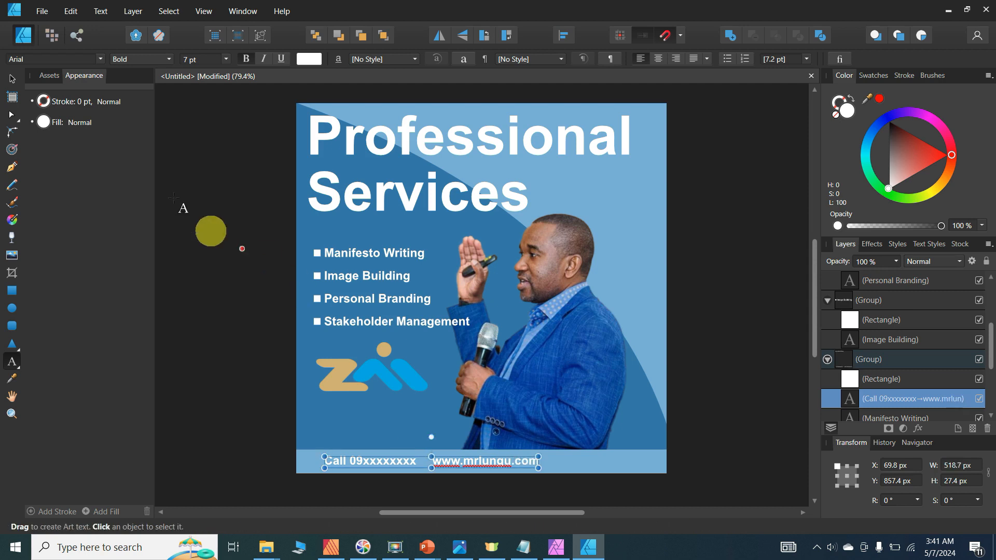
# - Centre the contact line in the footer strip by moving it horizontally to about X 185 px
pyautogui.click(12, 79)
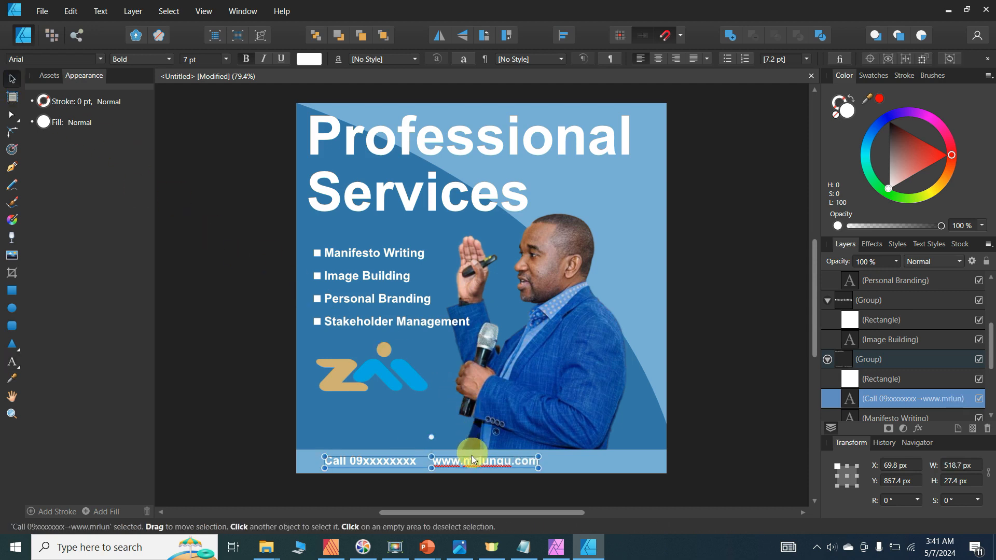
pyautogui.moveTo(472, 459); pyautogui.dragTo(519, 459)
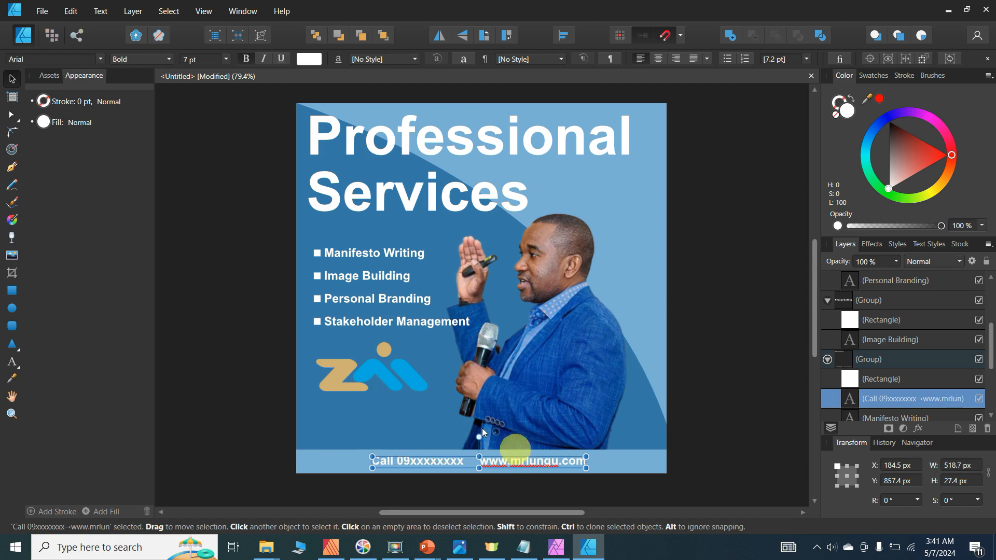
pyautogui.click(252, 222)
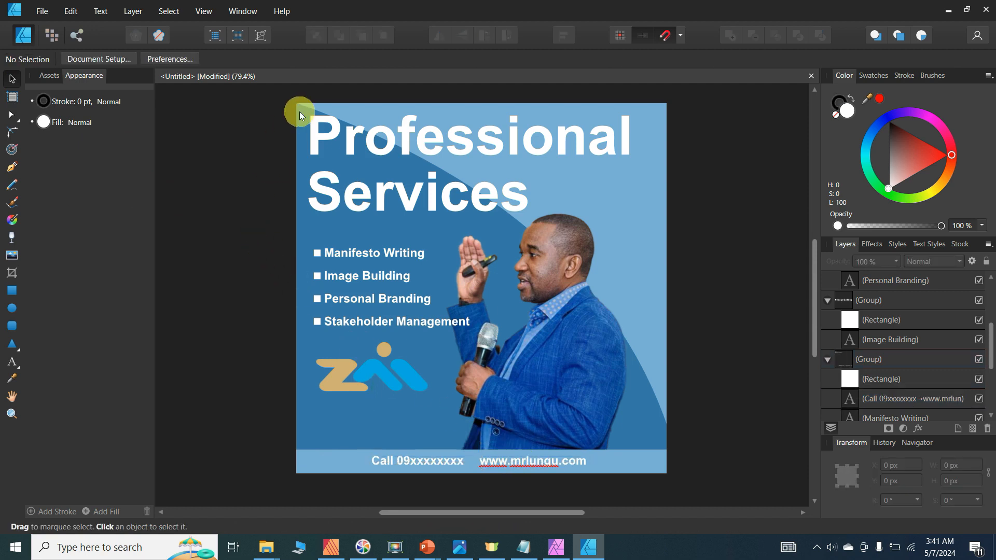
pyautogui.press('h')
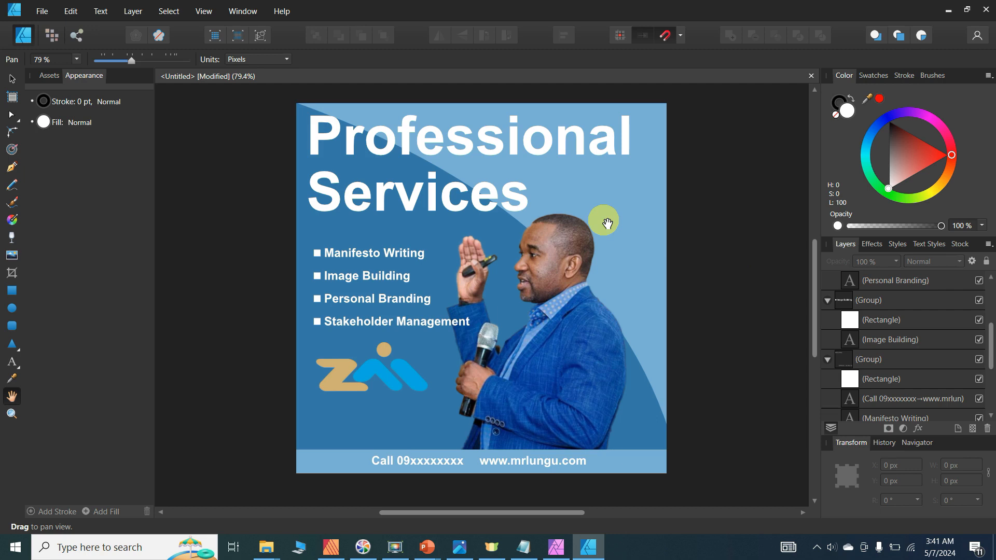
pyautogui.click(12, 79)
# - Place ai-generated-8421840.jpg from the Downloads folder at the page's upper-left corner, about 575 × 796 px
pyautogui.click(40, 15)
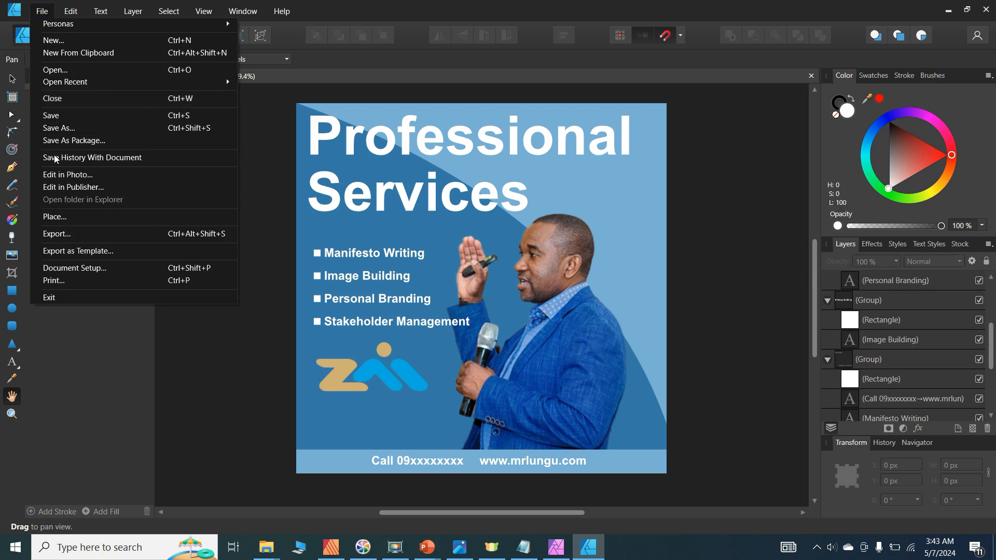
pyautogui.click(57, 217)
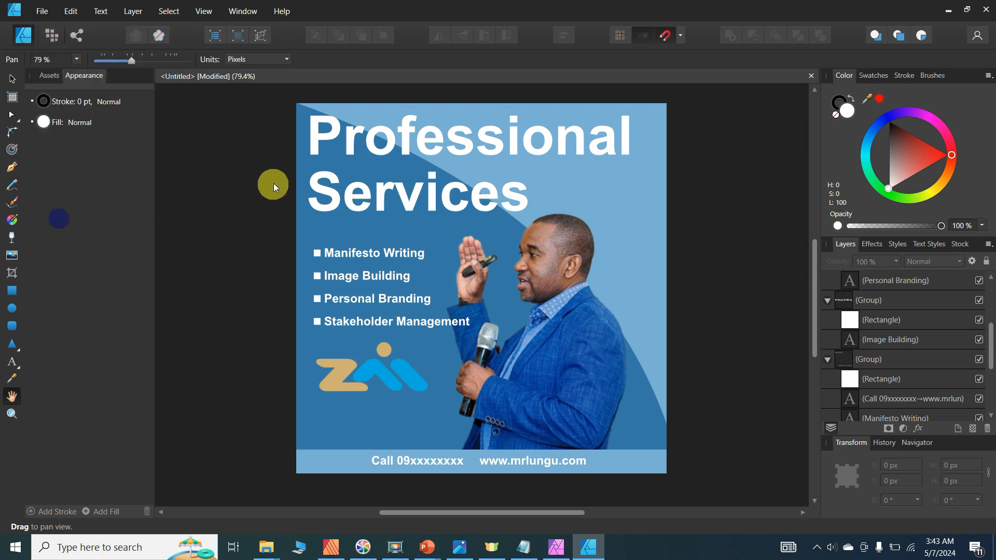
pyautogui.click(49, 115)
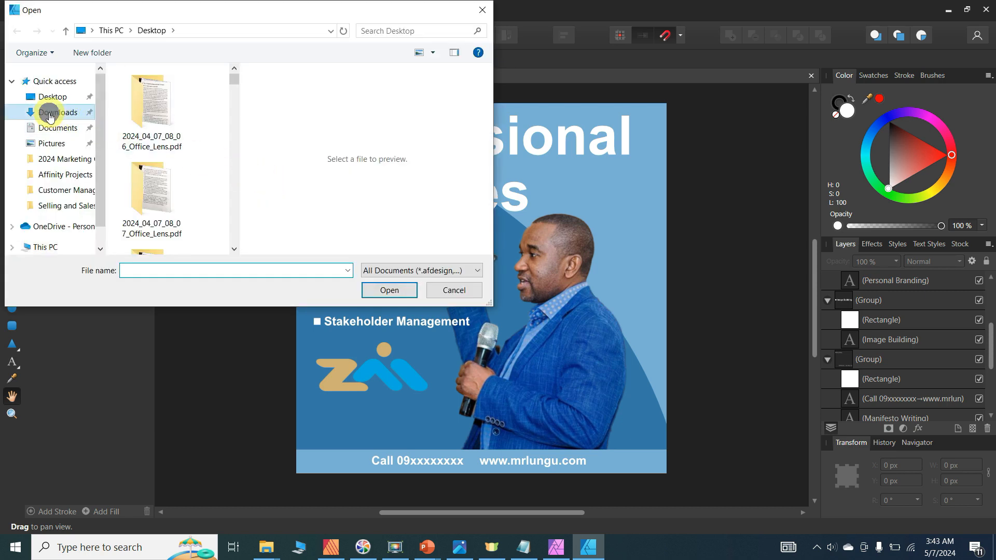
pyautogui.click(162, 268)
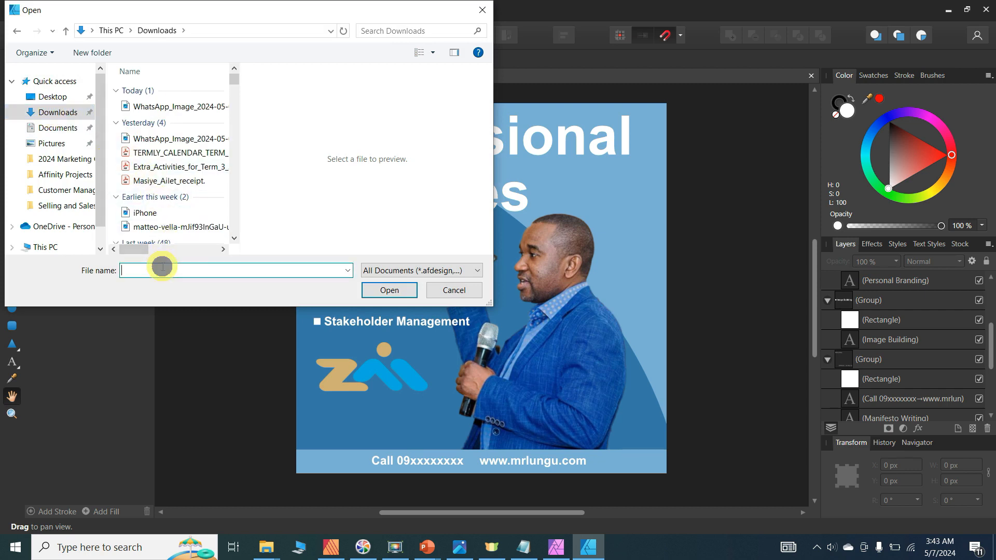
pyautogui.write('ai')
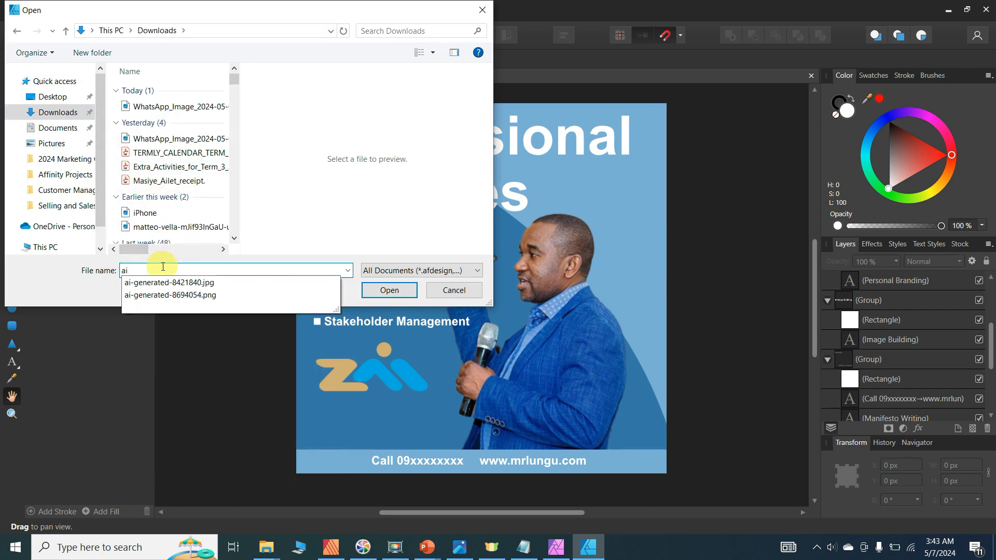
pyautogui.press('Down')
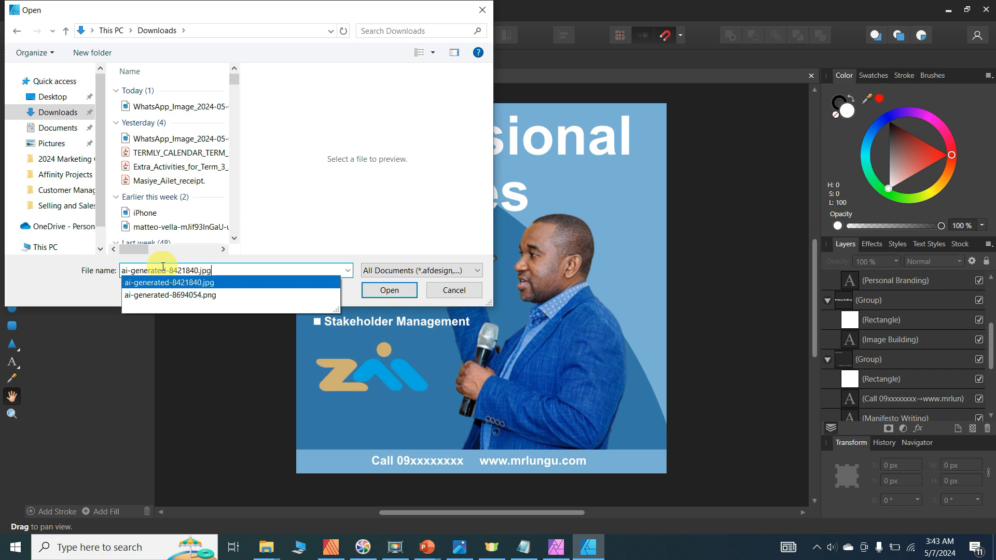
pyautogui.press('Return')
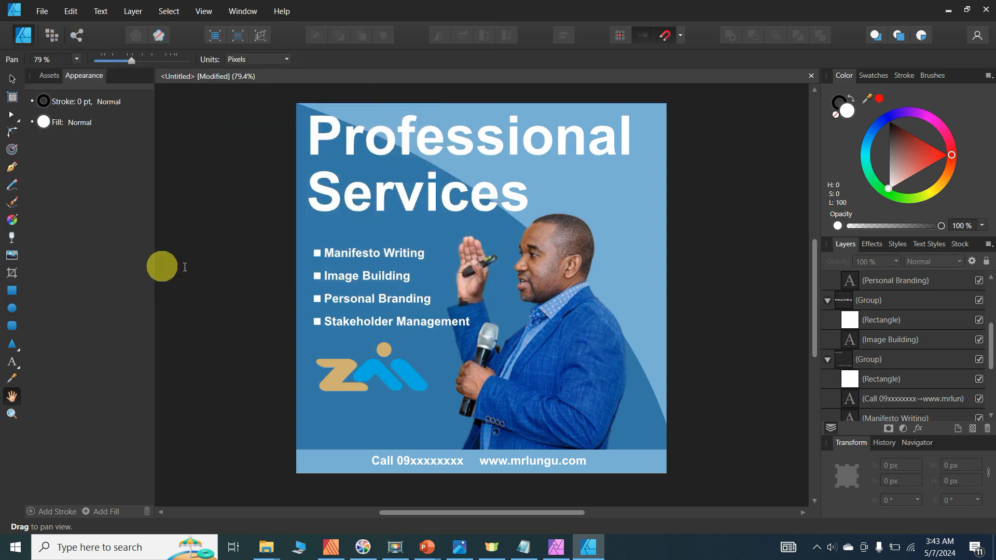
pyautogui.moveTo(306, 122); pyautogui.dragTo(618, 398)
pyautogui.moveTo(416, 259); pyautogui.dragTo(403, 238)
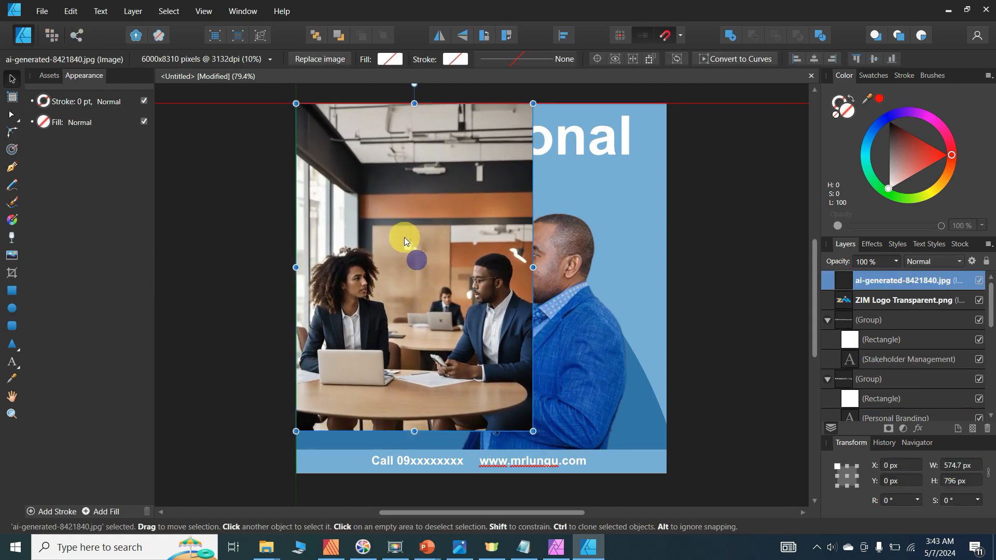
# - Enlarge the office photo to 900 px wide and move it up to Y -346.5 px so it covers the page down to its lower edge
pyautogui.moveTo(532, 430); pyautogui.dragTo(719, 524)
pyautogui.moveTo(472, 353); pyautogui.dragTo(495, 238)
pyautogui.moveTo(317, 460); pyautogui.dragTo(284, 473)
pyautogui.moveTo(420, 430); pyautogui.dragTo(468, 407)
# - Crop the part of the office photo that extends above the page, leaving a 900 × 900 px image
pyautogui.scroll(3, 466, 404)
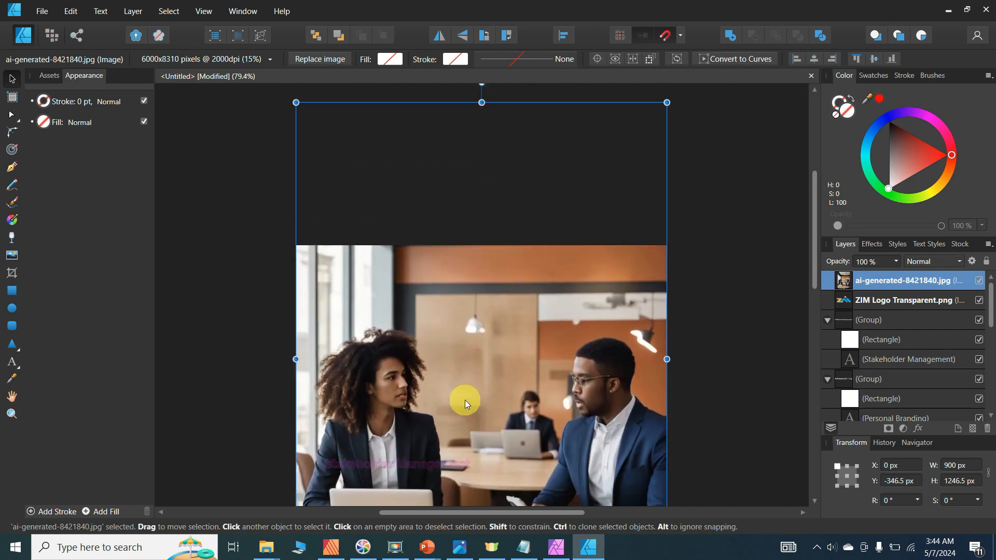
pyautogui.click(11, 273)
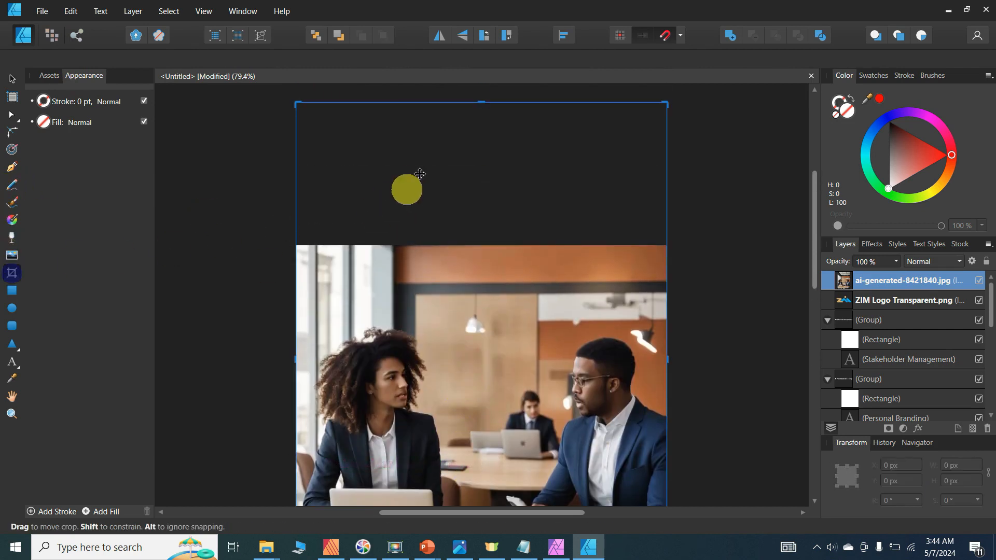
pyautogui.moveTo(483, 102); pyautogui.dragTo(464, 244)
pyautogui.scroll(-6, 506, 173)
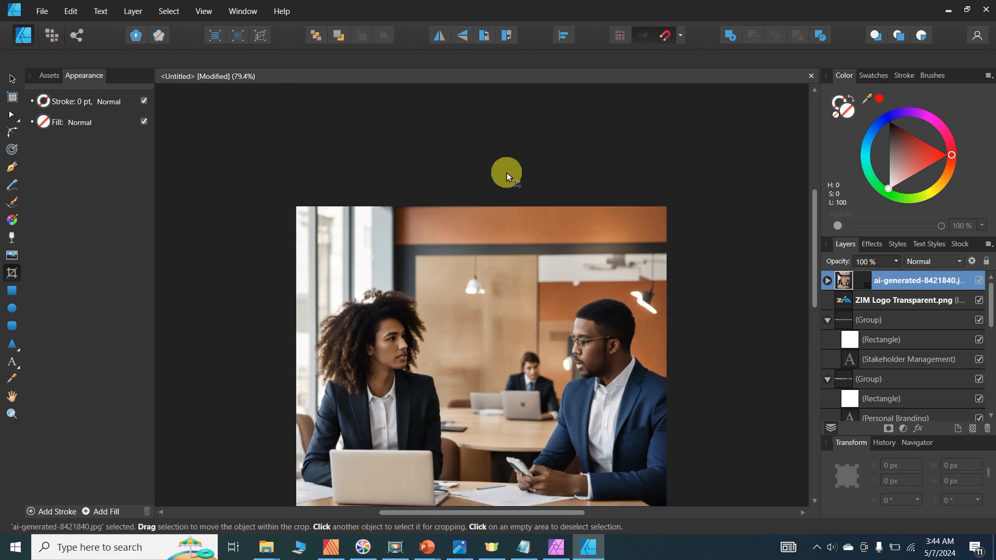
# - Reduce the cropped office photo's opacity to 21 %
pyautogui.click(12, 78)
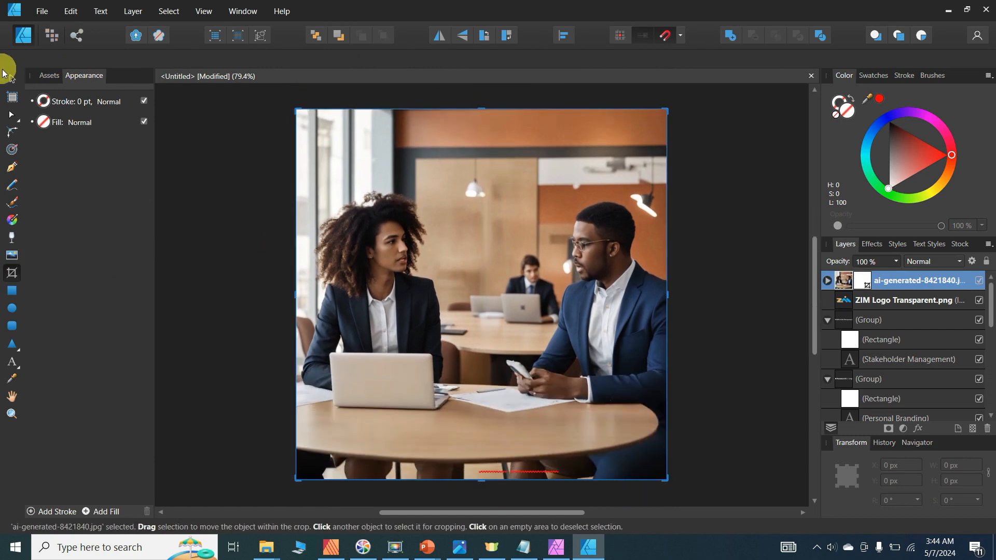
pyautogui.click(204, 146)
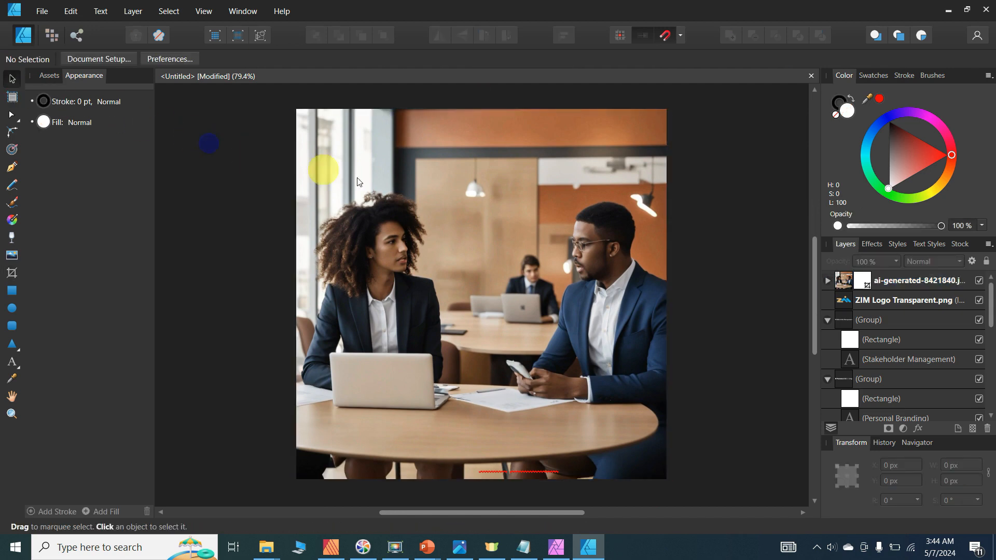
pyautogui.click(410, 167)
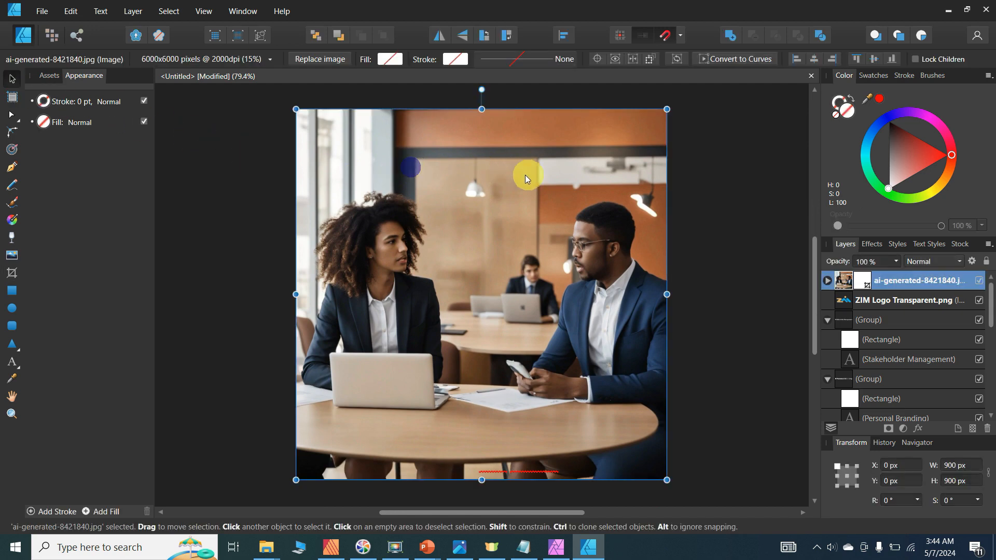
pyautogui.click(896, 262)
pyautogui.moveTo(898, 276); pyautogui.dragTo(829, 282)
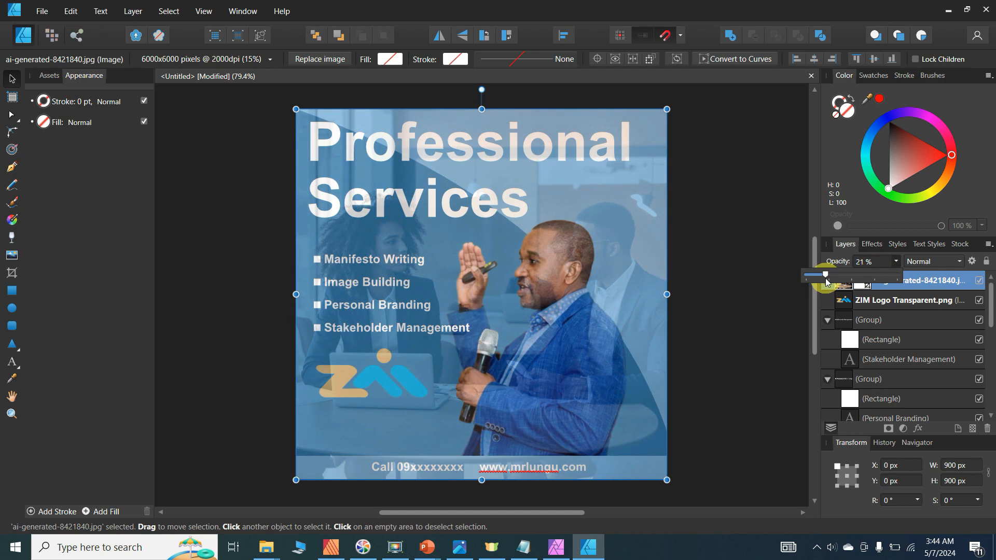
pyautogui.click(743, 225)
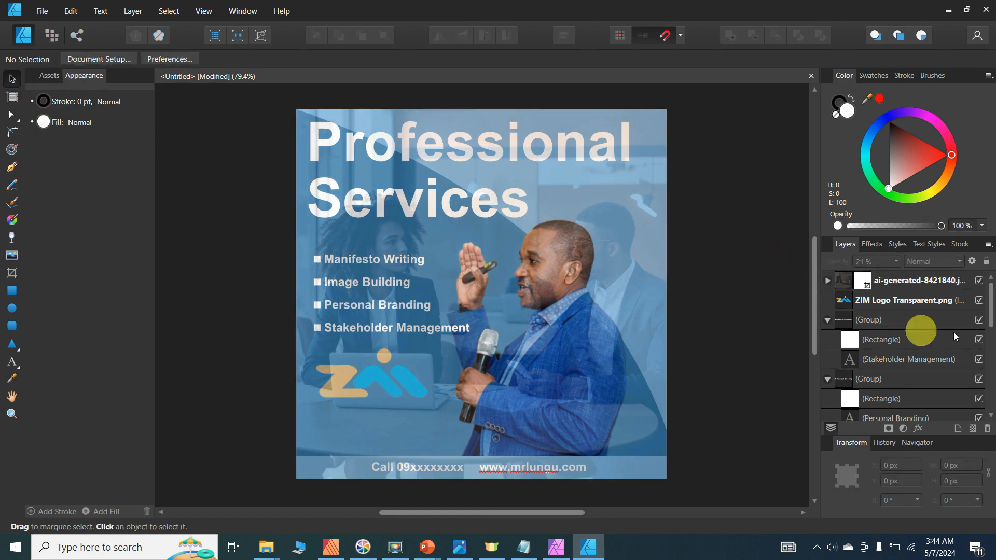
# - Hide the bullet square beside "Stakeholder Management" and lock the office photo layer
pyautogui.click(891, 340)
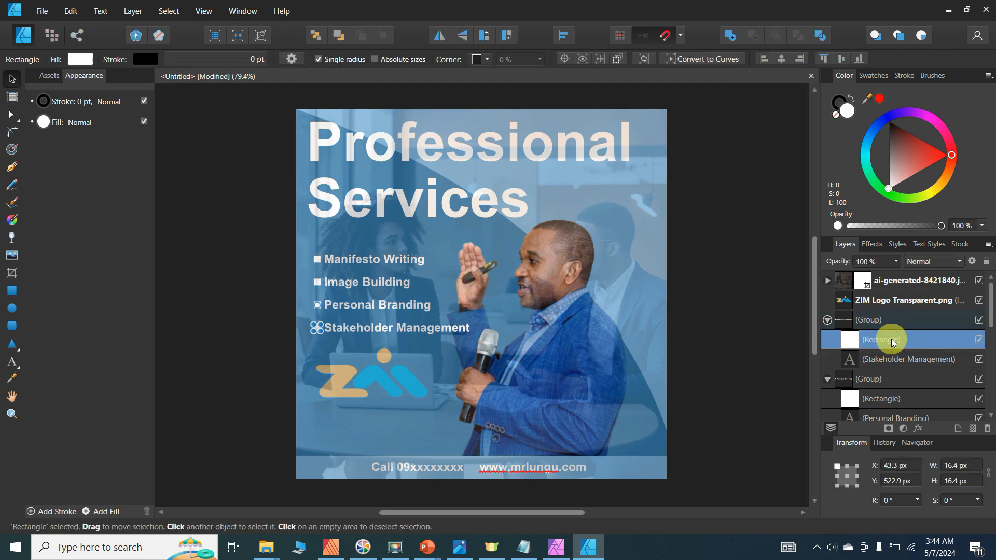
pyautogui.click(980, 341)
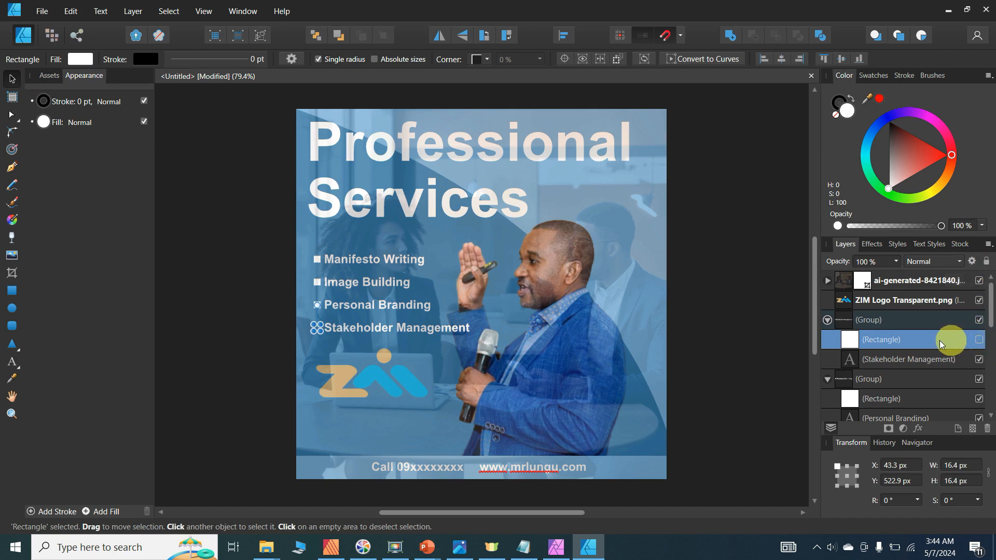
pyautogui.click(257, 103)
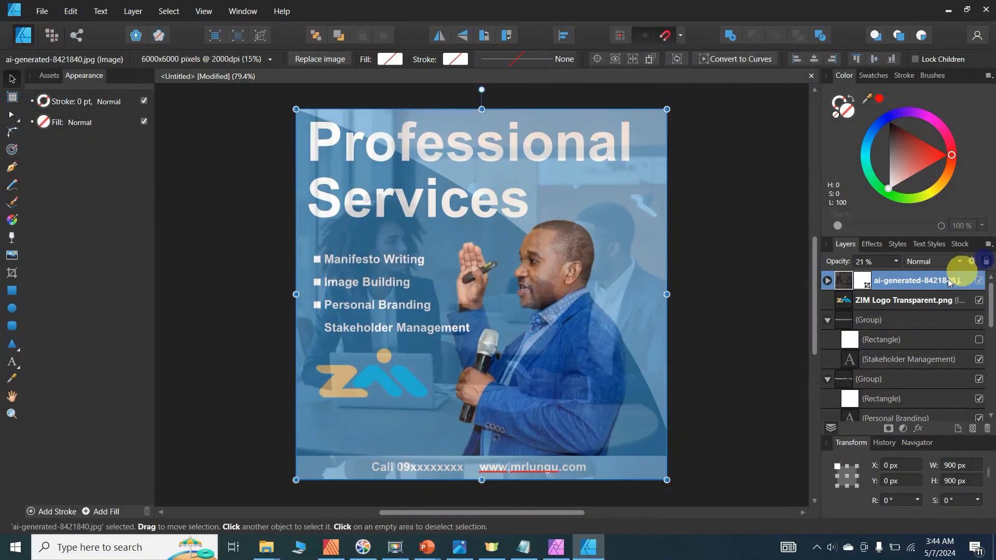
pyautogui.click(715, 223)
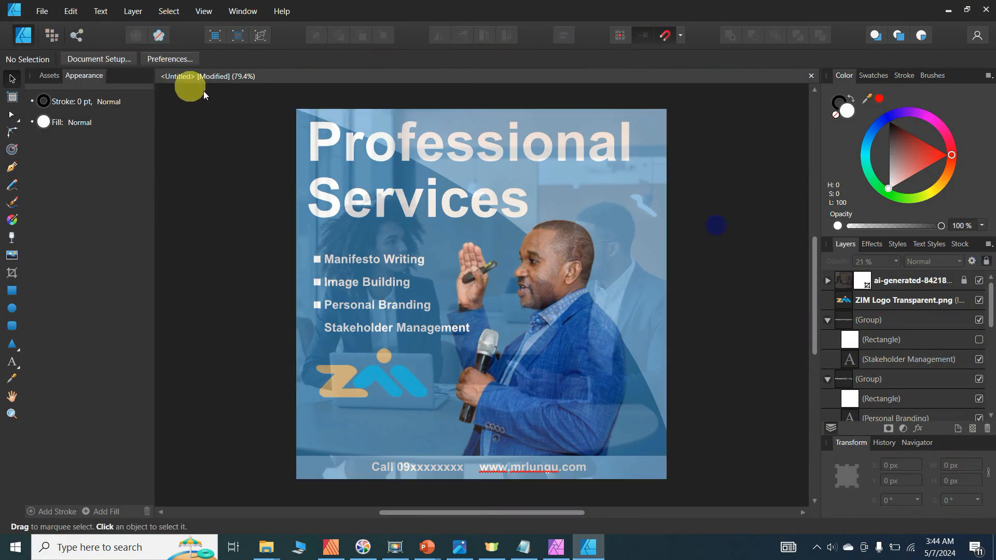
# - Select all unlocked objects on the flyer and bring them to the front, above the office photo
pyautogui.moveTo(248, 95); pyautogui.dragTo(704, 492)
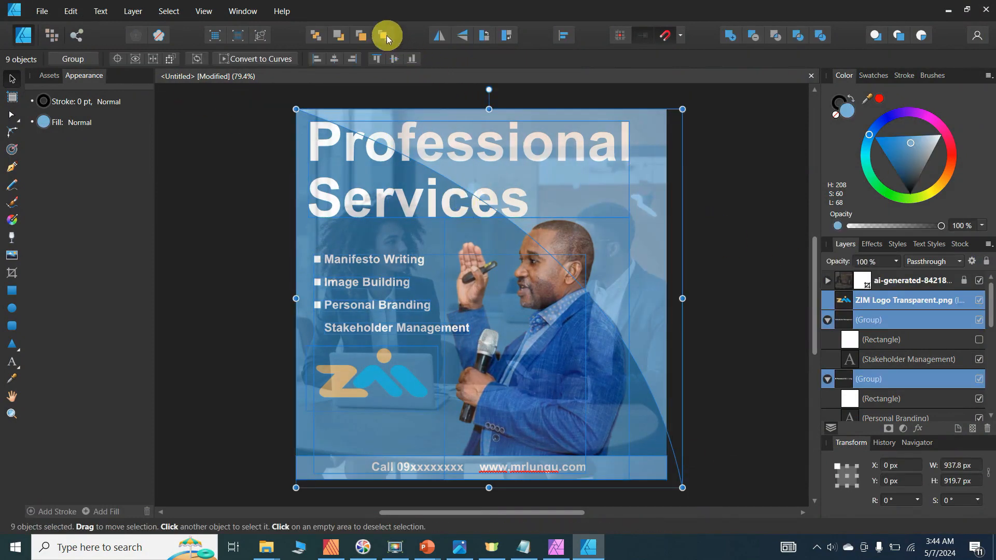
pyautogui.click(387, 34)
pyautogui.click(225, 199)
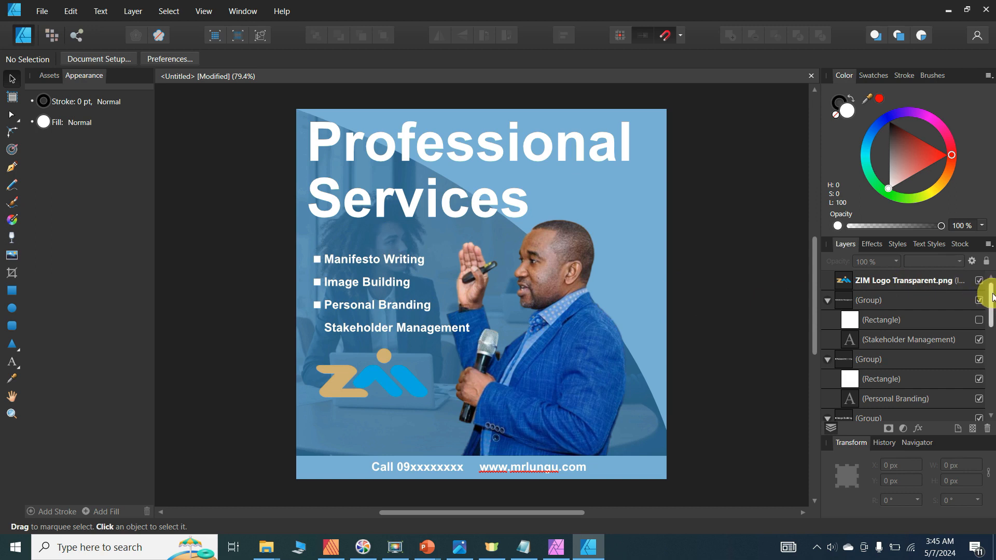
# - Set the locked office photo's opacity to 38 %
pyautogui.moveTo(991, 306); pyautogui.dragTo(991, 375)
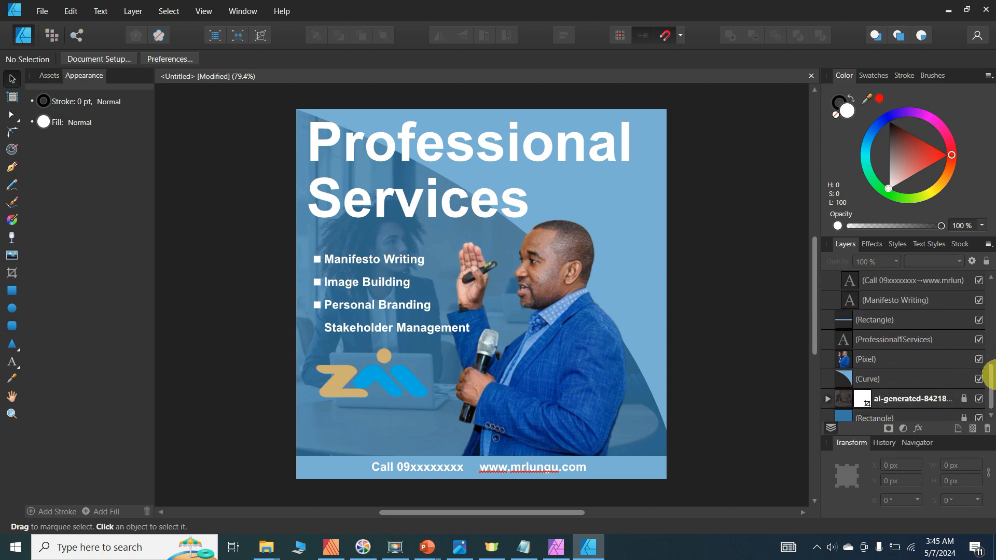
pyautogui.click(919, 407)
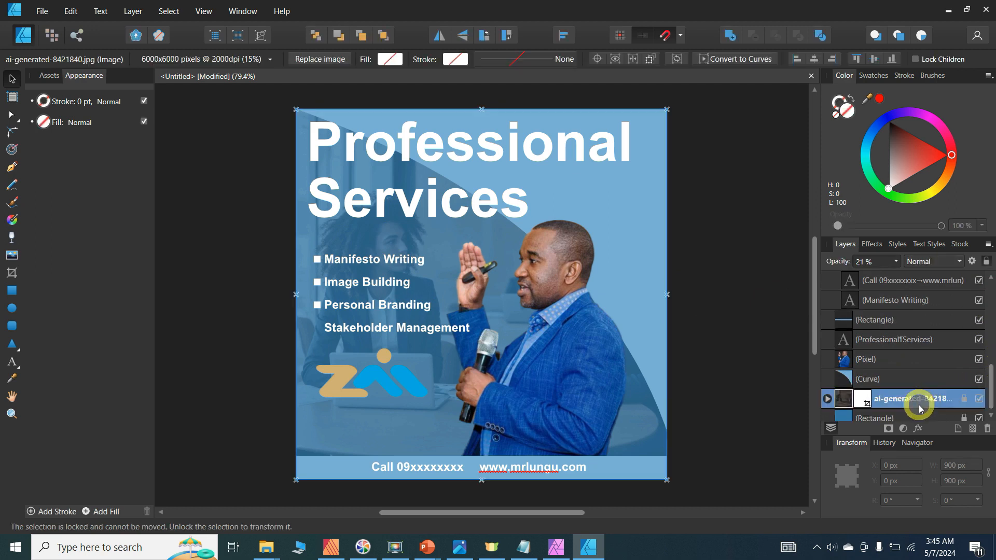
pyautogui.click(896, 261)
pyautogui.moveTo(899, 278); pyautogui.dragTo(913, 276)
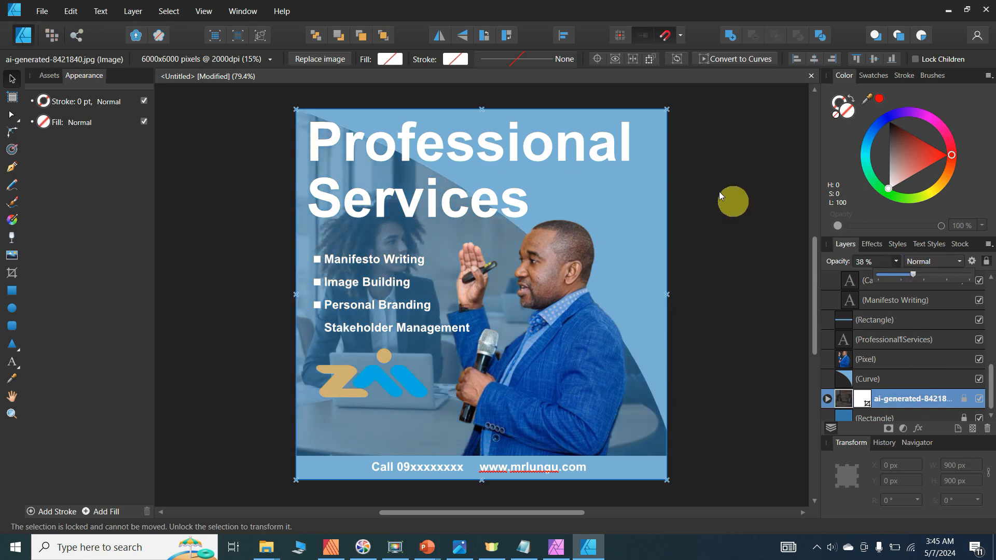
pyautogui.click(718, 151)
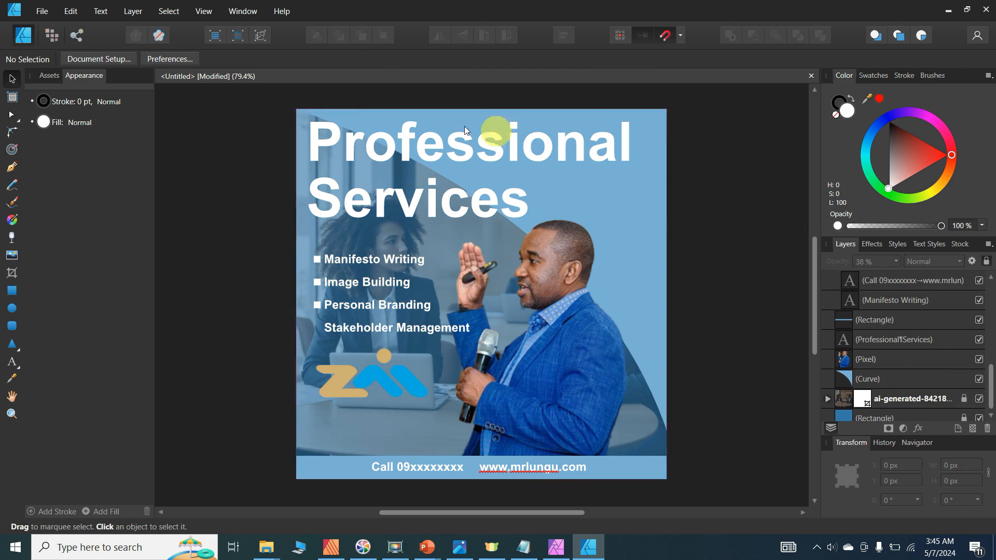
# - Lower the light blue curve's opacity to 88 % so the office photo shows faintly through it
pyautogui.click(874, 381)
pyautogui.click(896, 261)
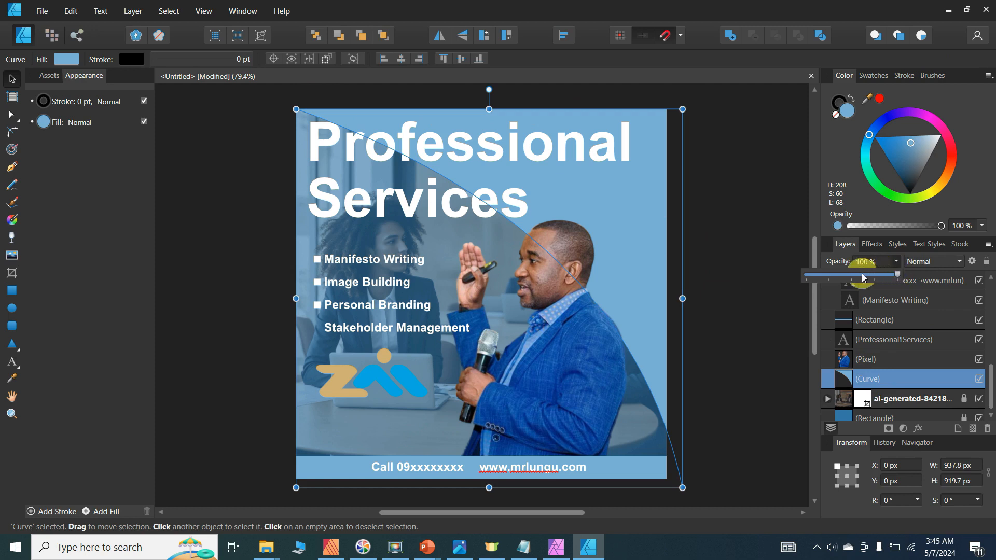
pyautogui.moveTo(897, 275)
pyautogui.mouseDown()
pyautogui.moveTo(828, 283)
pyautogui.moveTo(886, 276)
pyautogui.mouseUp()
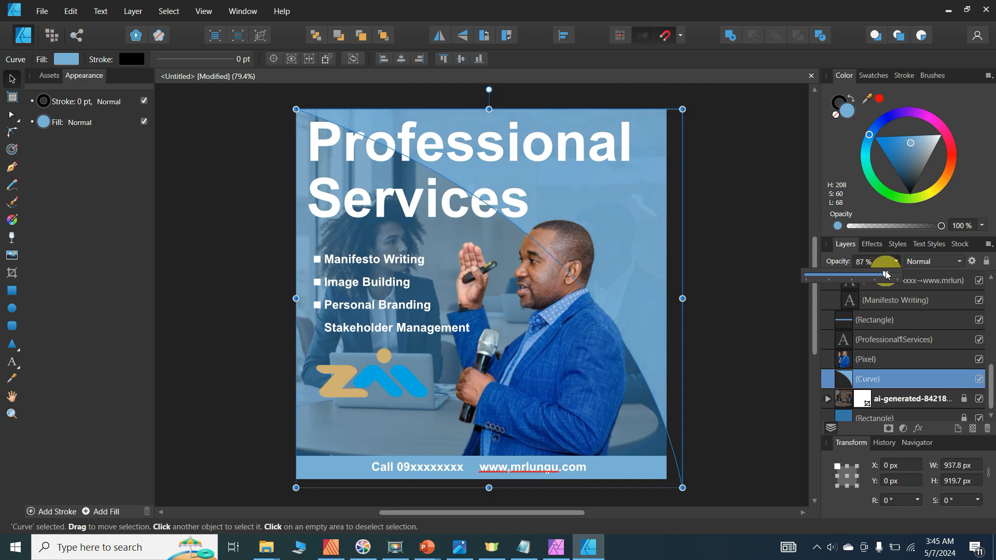
pyautogui.click(17, 82)
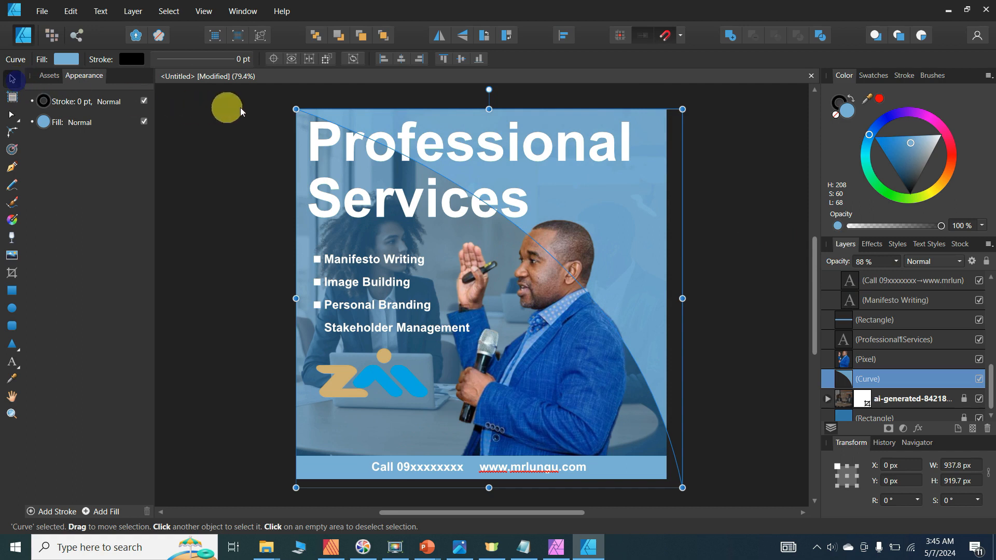
pyautogui.click(269, 112)
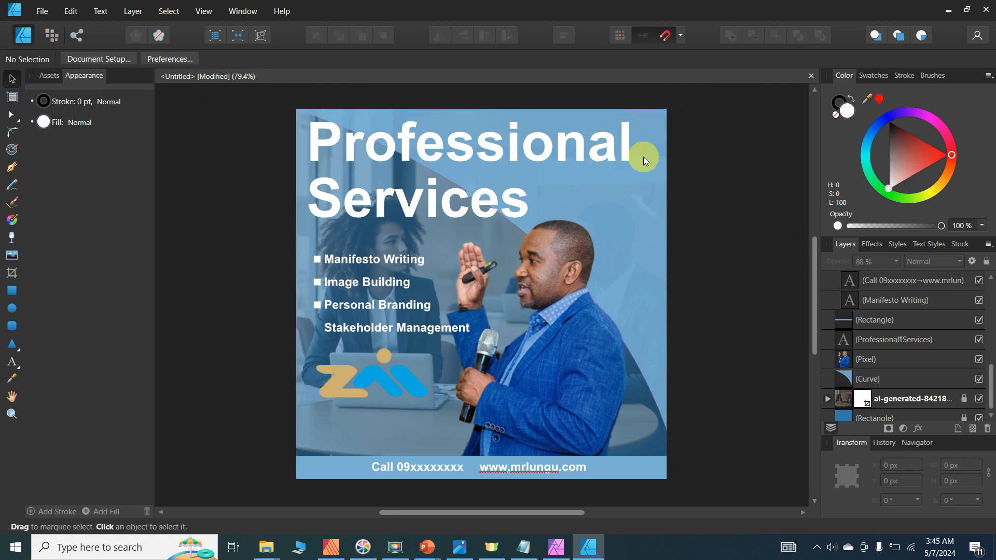
pyautogui.press('h')
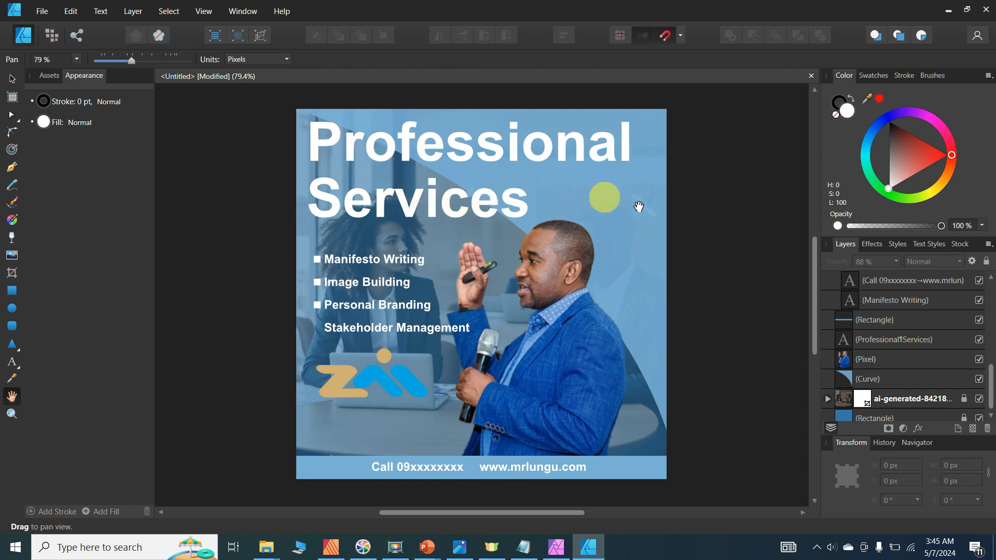
# - Move the cut-out man horizontally toward the page's right edge, to about X 433 px
pyautogui.click(12, 79)
pyautogui.click(586, 346)
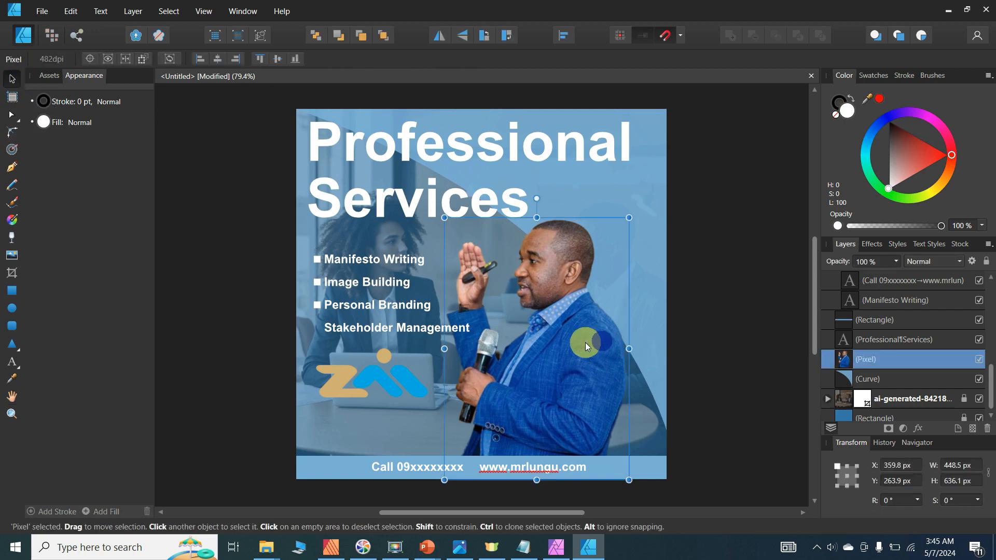
pyautogui.moveTo(586, 346); pyautogui.dragTo(614, 343)
# - Bring the "Professional Services" headline to the front of all other objects
pyautogui.click(239, 142)
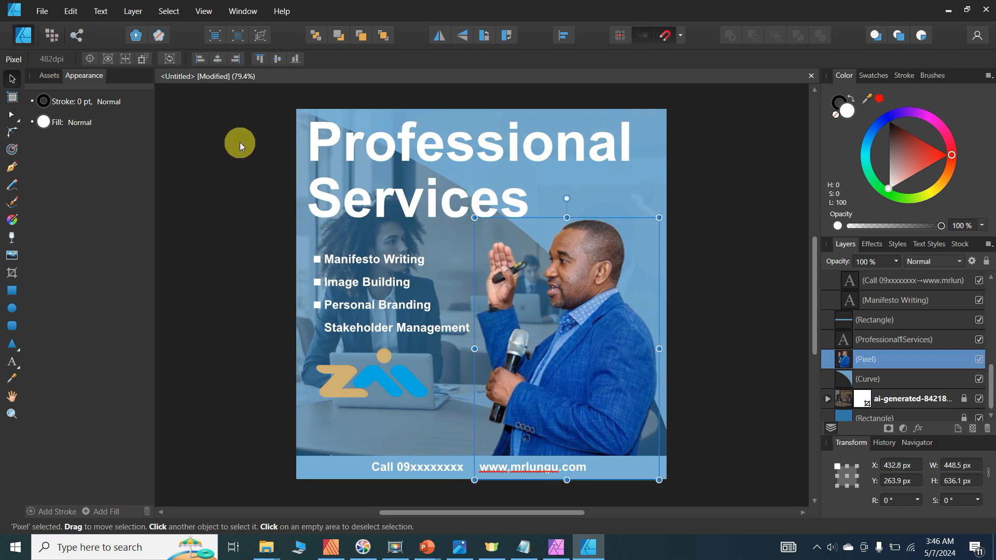
pyautogui.click(391, 136)
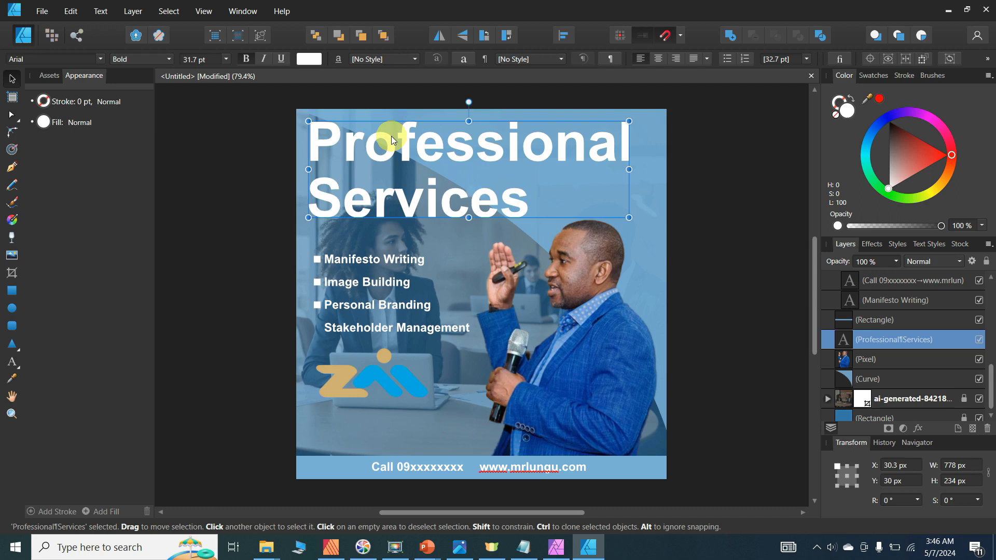
pyautogui.click(382, 39)
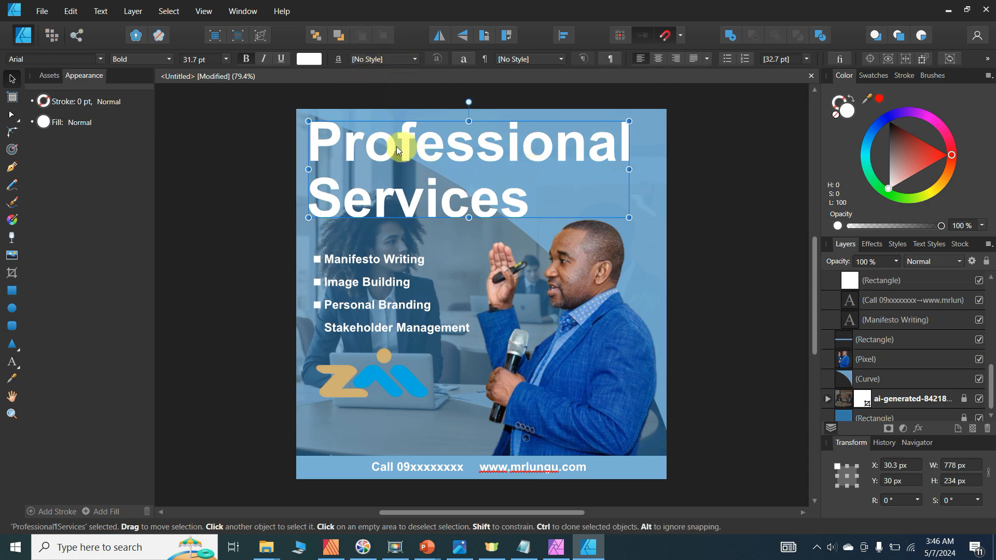
# - Try recolouring the "Professional Services" headline with the tan sampled from the ZIM logo, and undo the change
pyautogui.click(244, 160)
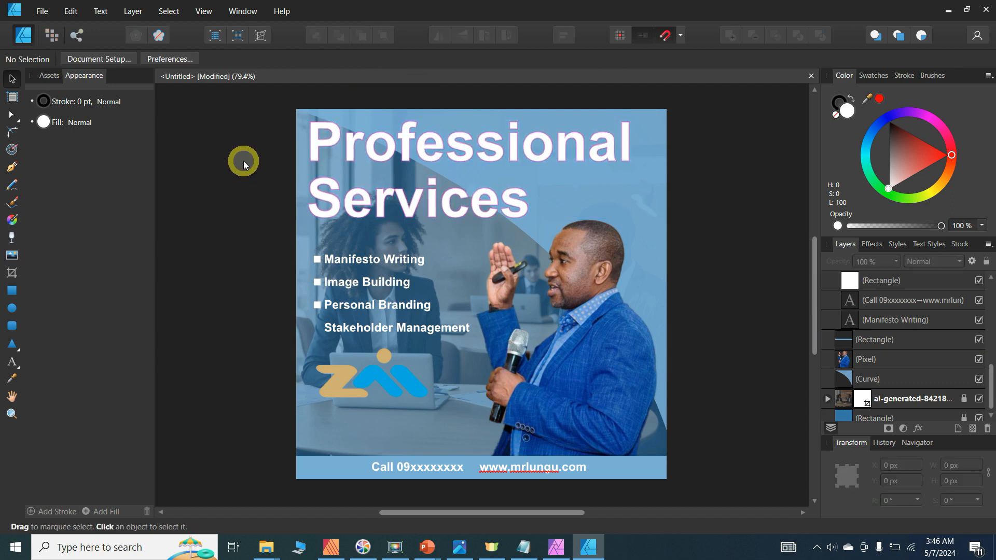
pyautogui.click(406, 144)
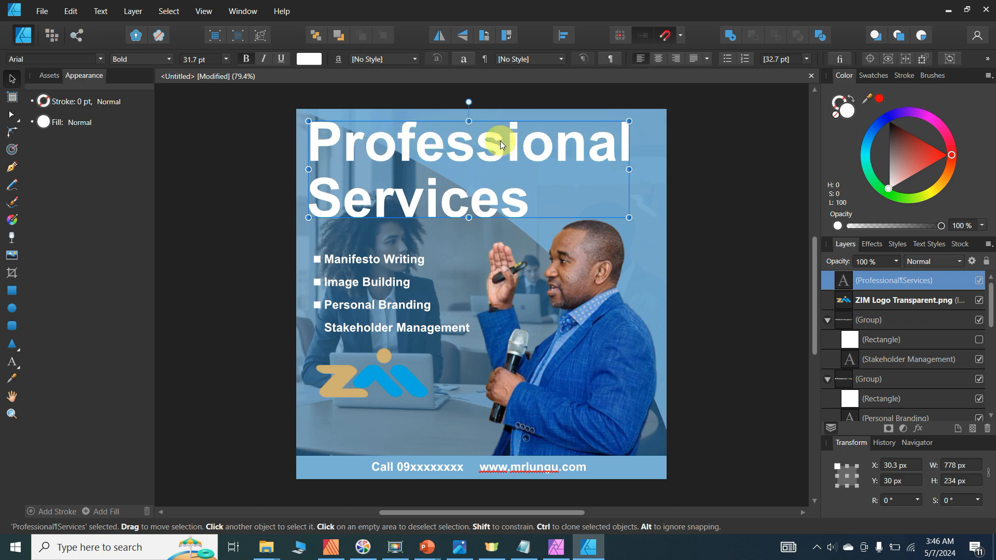
pyautogui.click(375, 388)
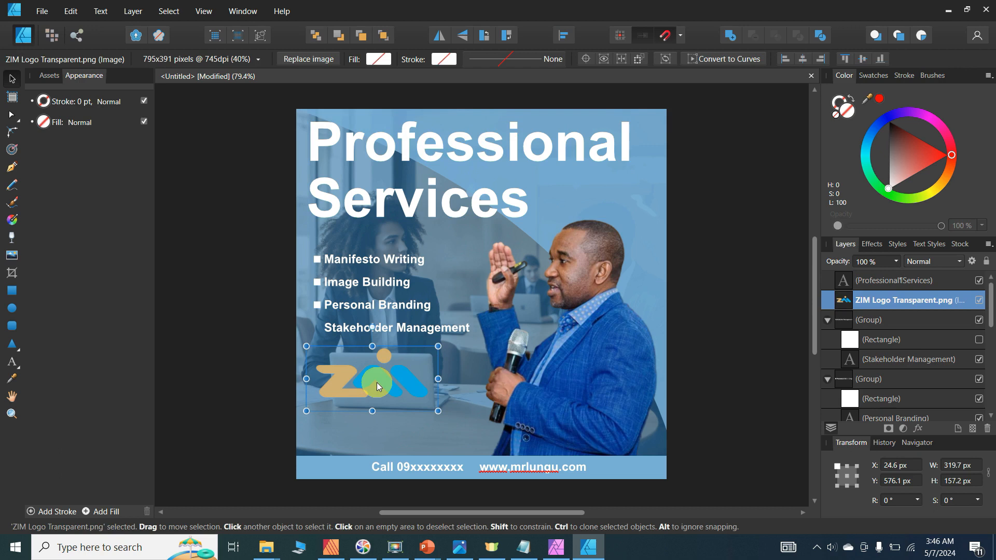
pyautogui.click(465, 156)
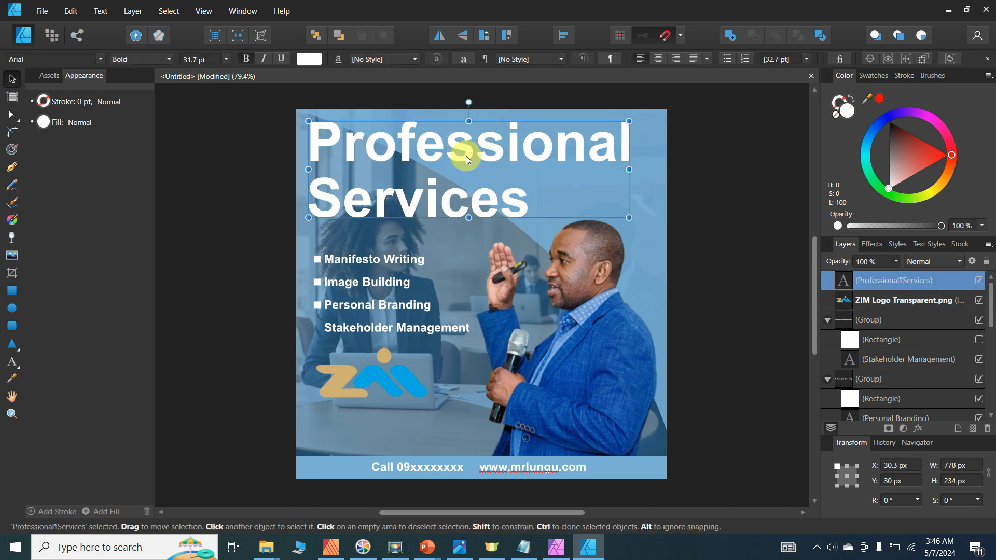
pyautogui.click(12, 379)
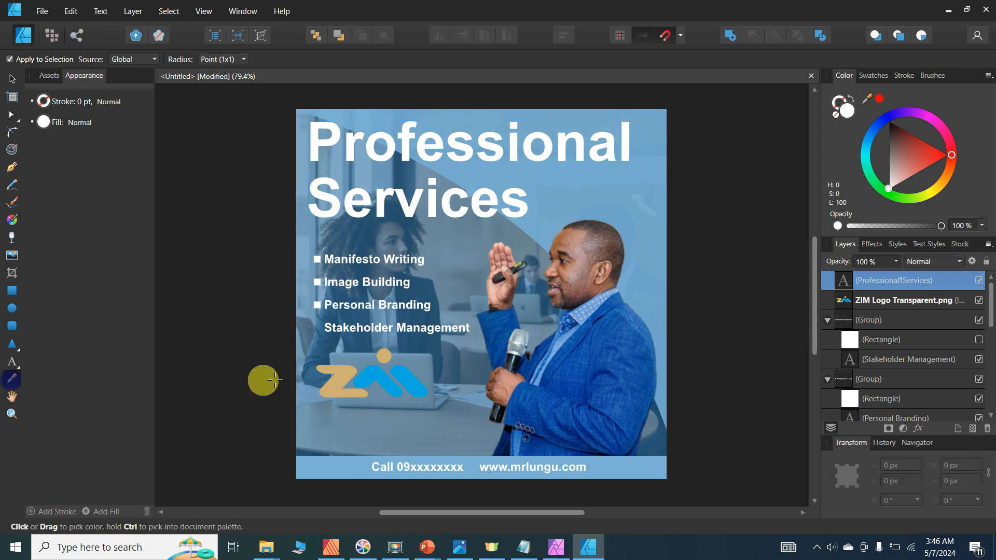
pyautogui.click(341, 375)
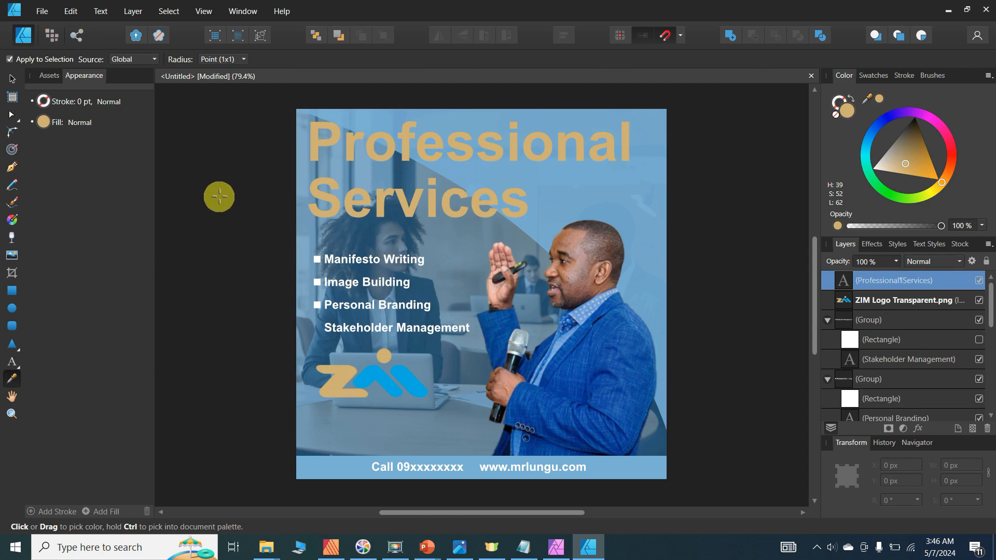
pyautogui.hotkey('ctrl', 'z')
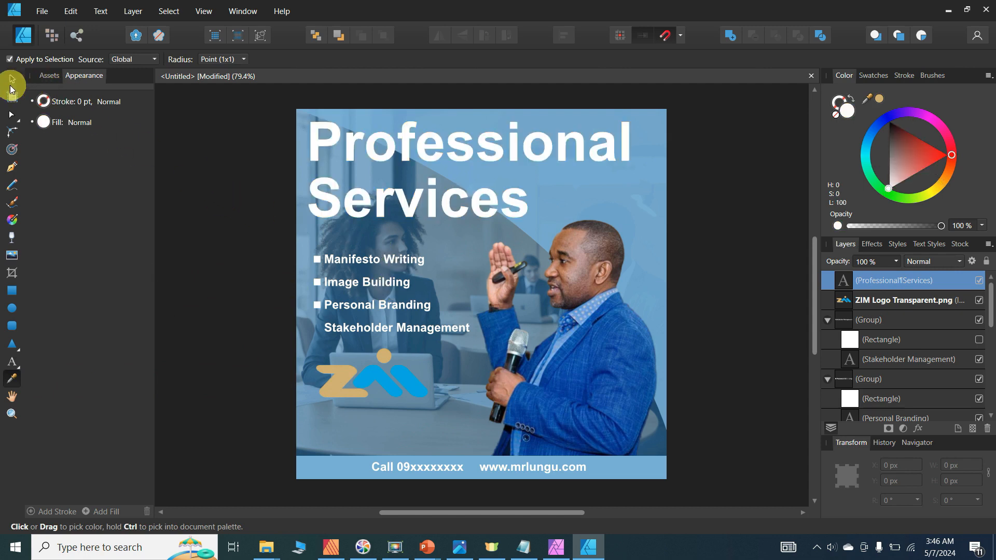
pyautogui.click(11, 82)
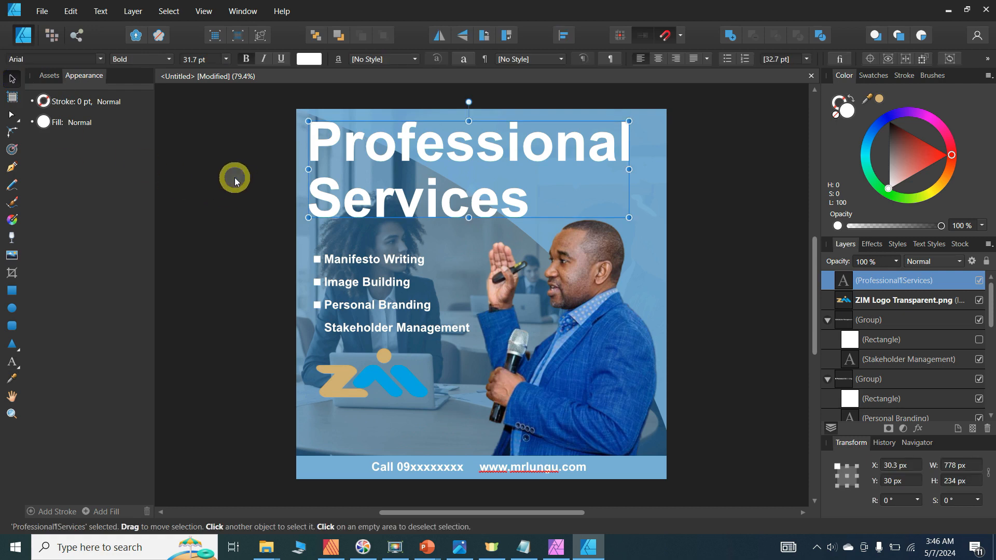
pyautogui.click(234, 178)
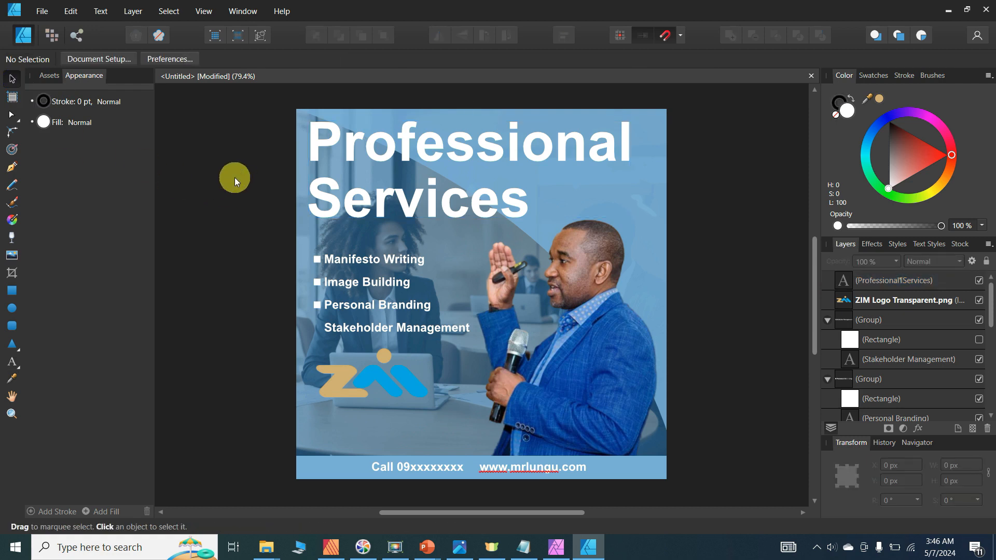
pyautogui.hotkey('alt', 'f')
pyautogui.click(732, 179)
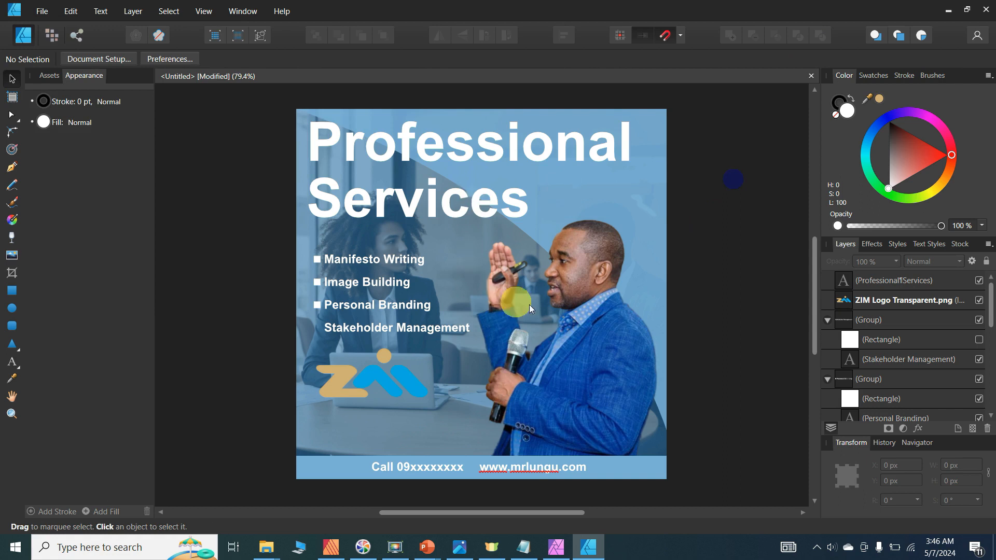
pyautogui.click(593, 285)
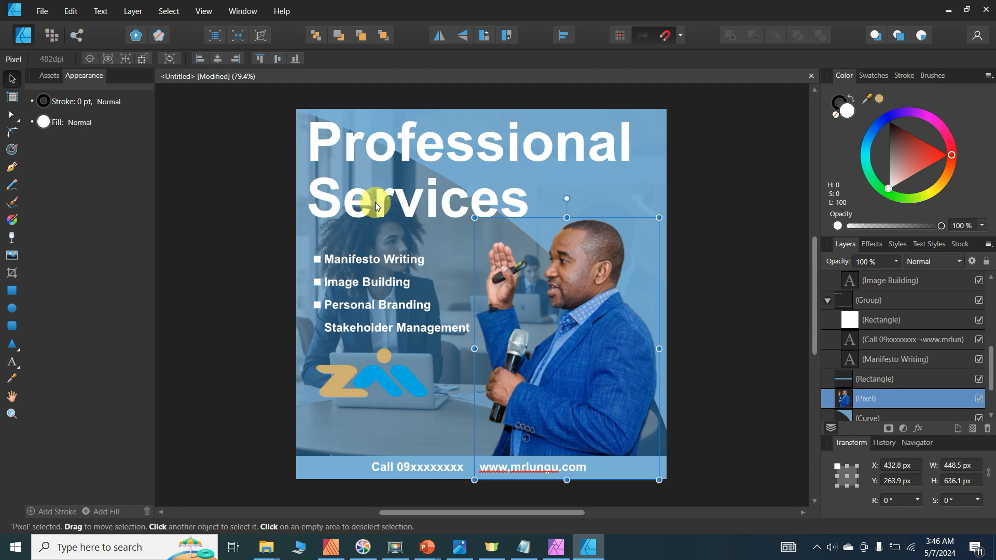
# - Delete the "Stakeholder Management" line whose bullet square is missing
pyautogui.click(342, 329)
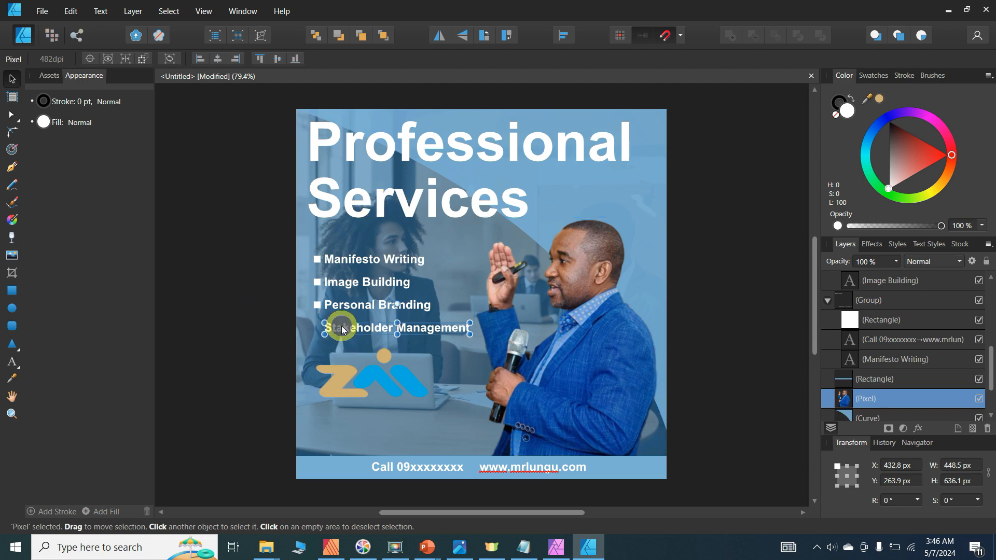
pyautogui.click(316, 307)
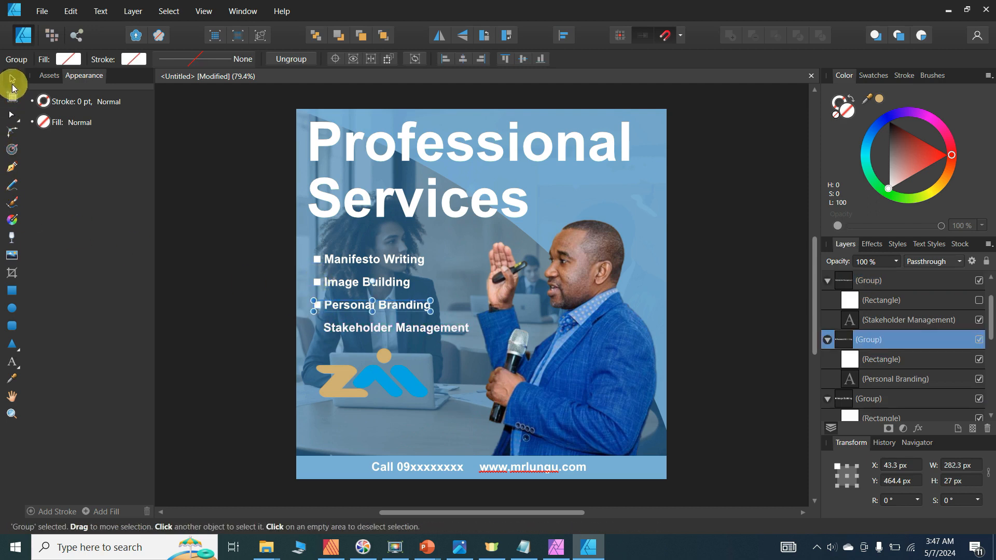
pyautogui.click(409, 332)
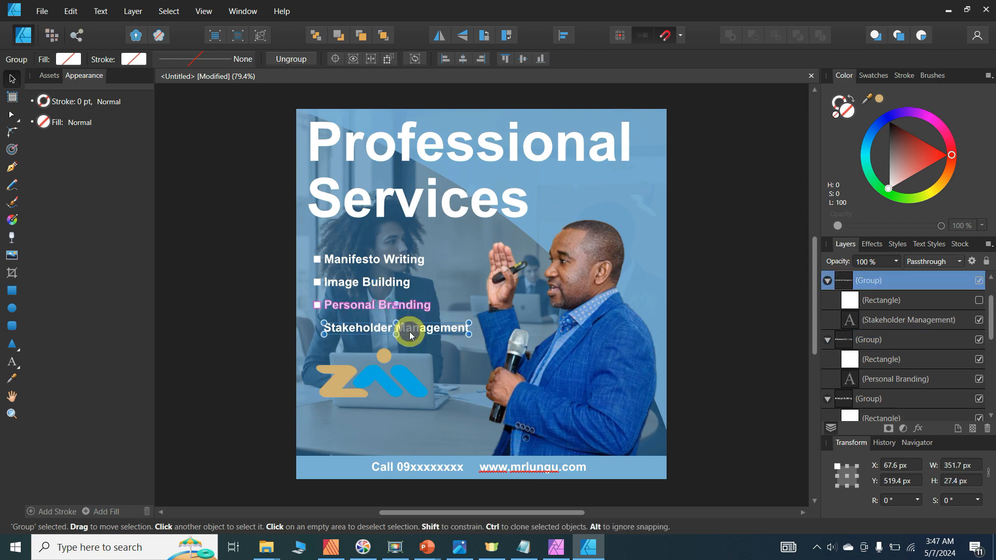
pyautogui.press('Delete')
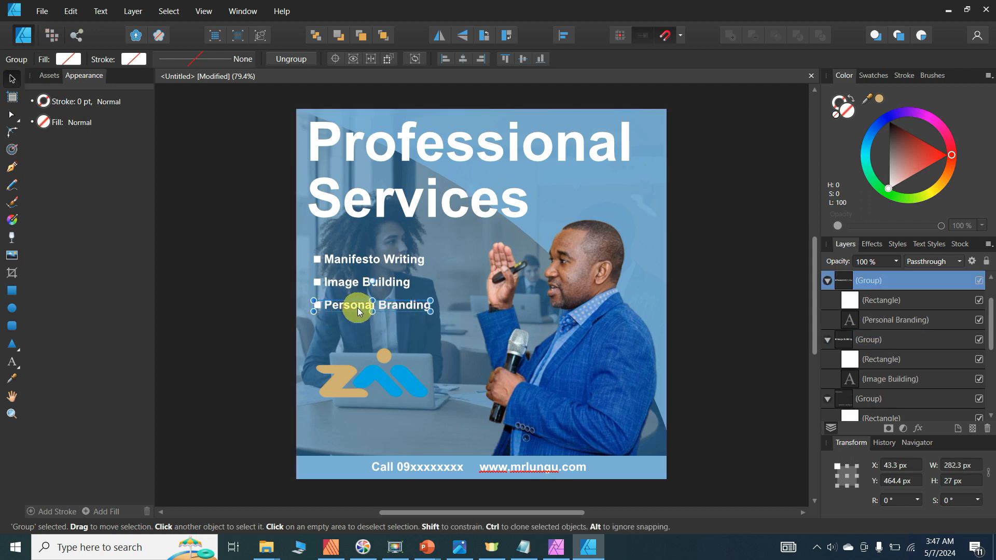
# - Duplicate the "Personal Branding" bullet line directly below itself and change the copy's text to "Stakeholder Management"
pyautogui.moveTo(359, 306); pyautogui.dragTo(362, 331)
pyautogui.doubleClick(361, 332)
pyautogui.doubleClick(361, 332)
pyautogui.tripleClick(356, 328)
pyautogui.write('Sta')
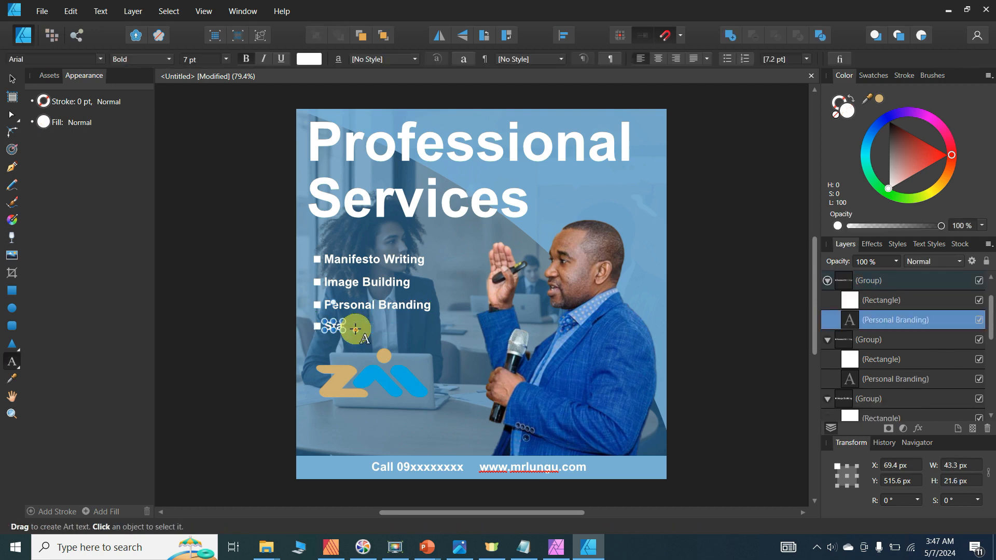
pyautogui.write('keholder Management')
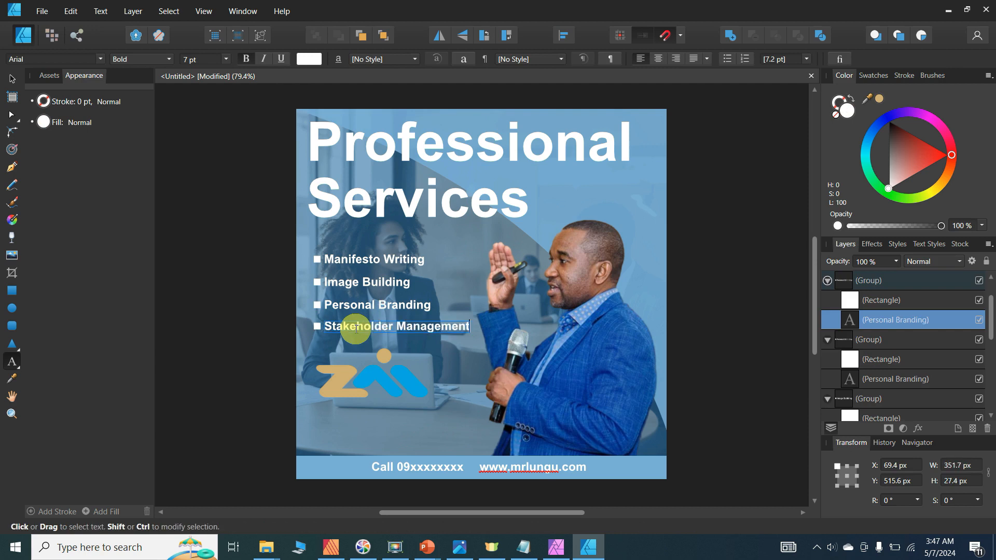
pyautogui.click(12, 80)
pyautogui.click(233, 196)
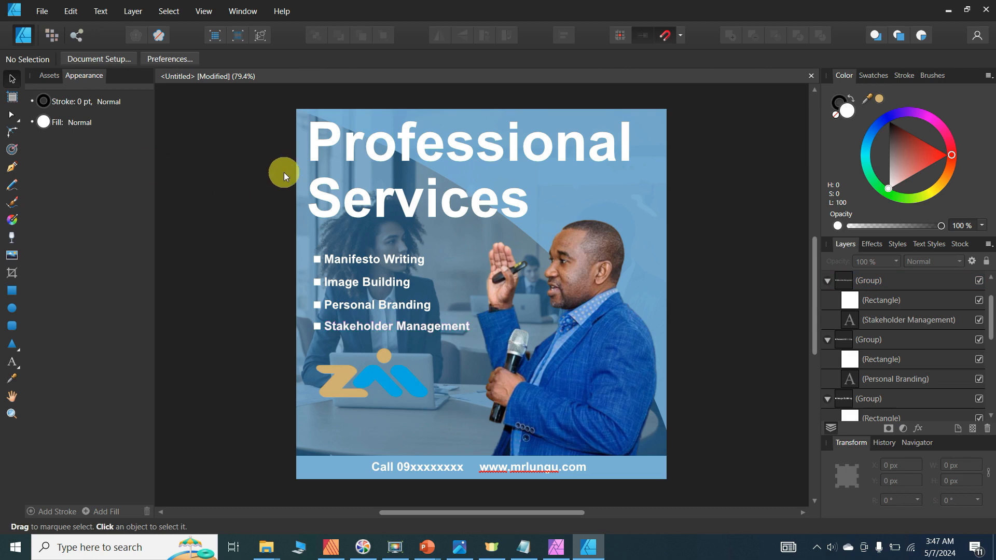
pyautogui.click(515, 155)
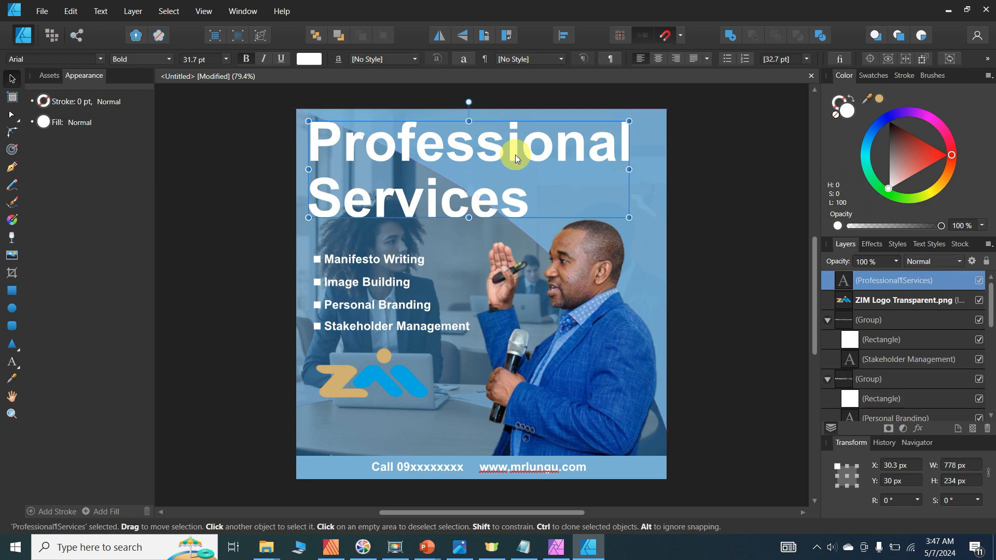
pyautogui.click(696, 173)
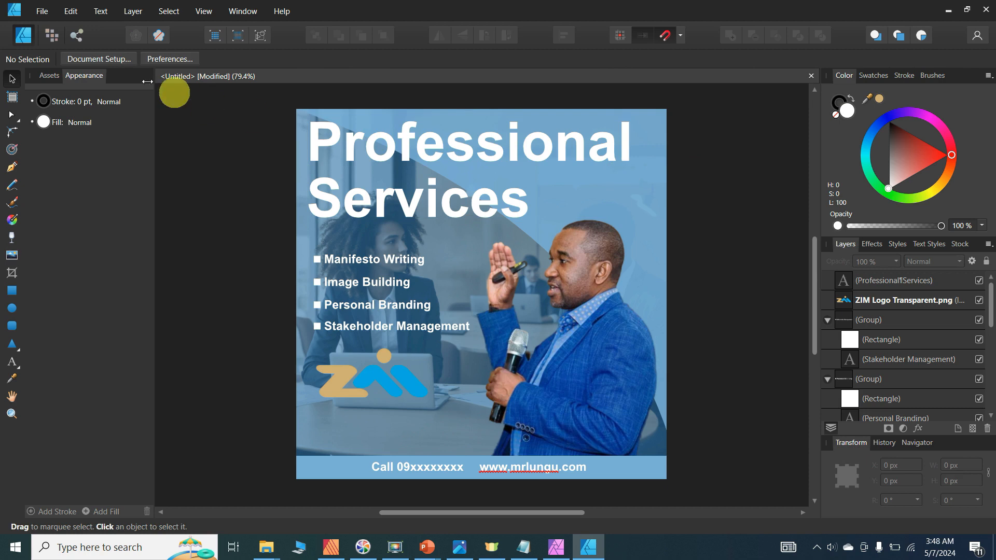
# - Set up a PNG export of the whole document at 900 × 900 px and proceed to saving it
pyautogui.click(43, 13)
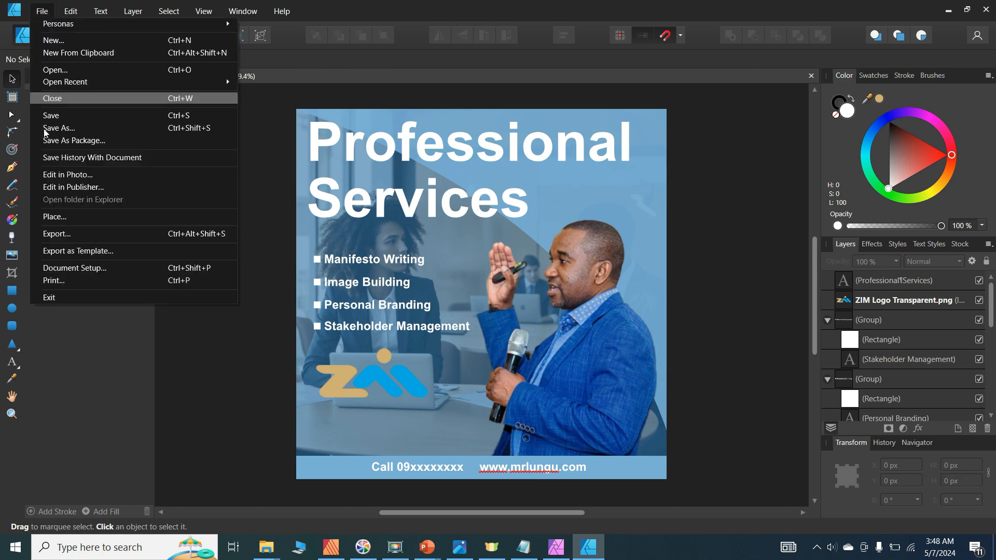
pyautogui.click(54, 234)
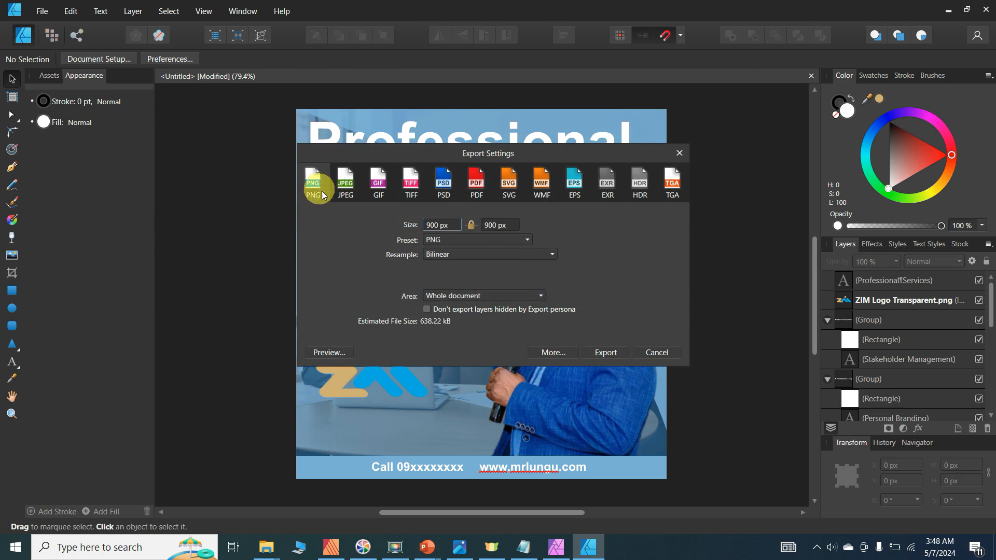
pyautogui.click(342, 192)
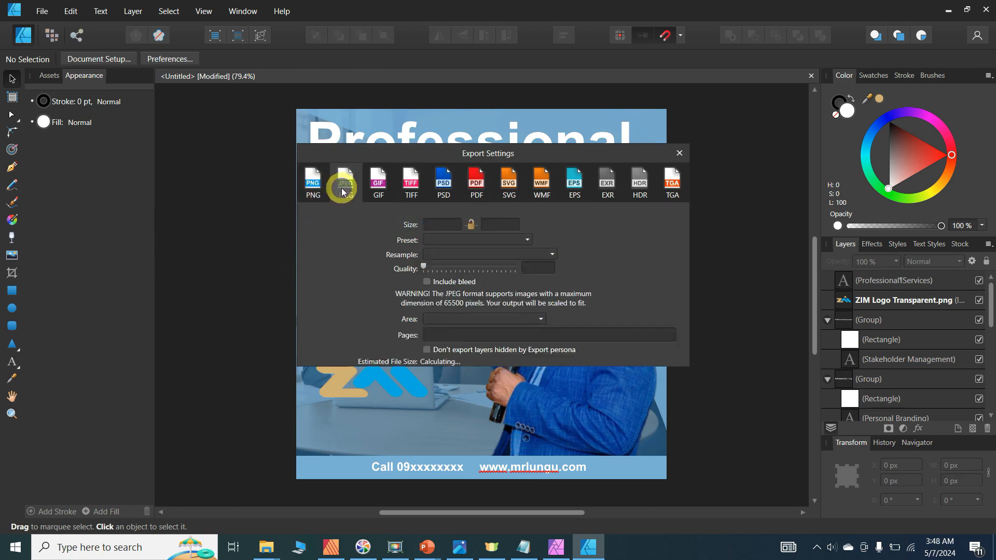
pyautogui.click(376, 186)
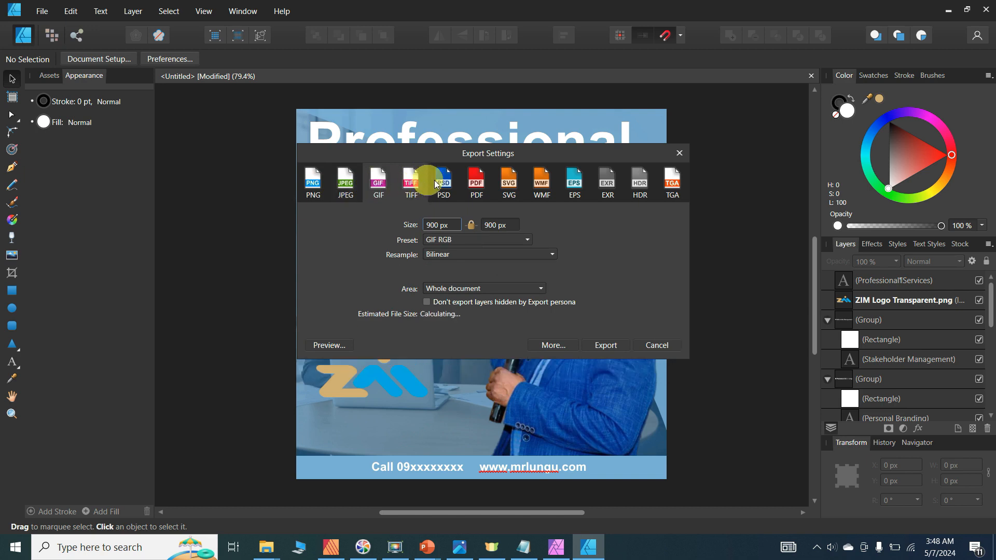
pyautogui.click(475, 185)
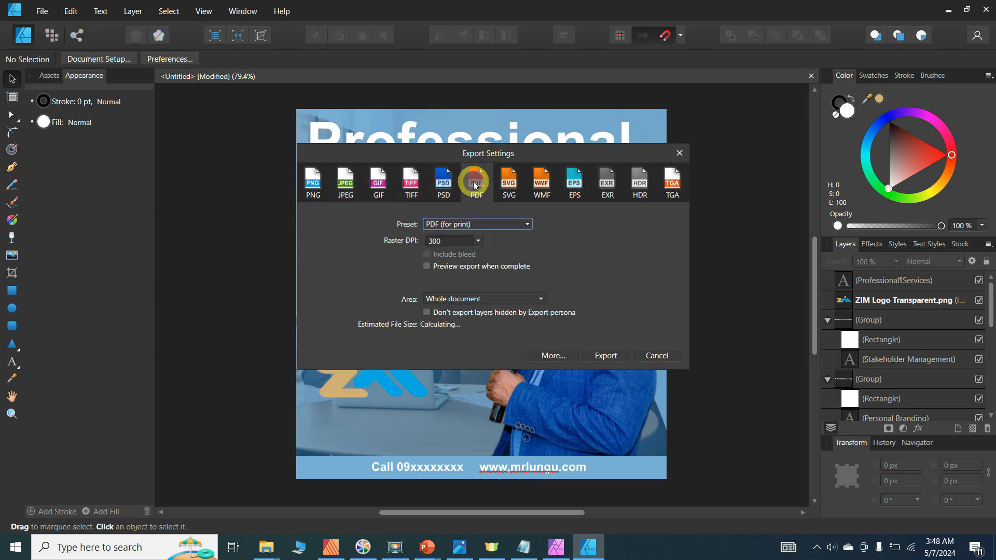
pyautogui.click(506, 185)
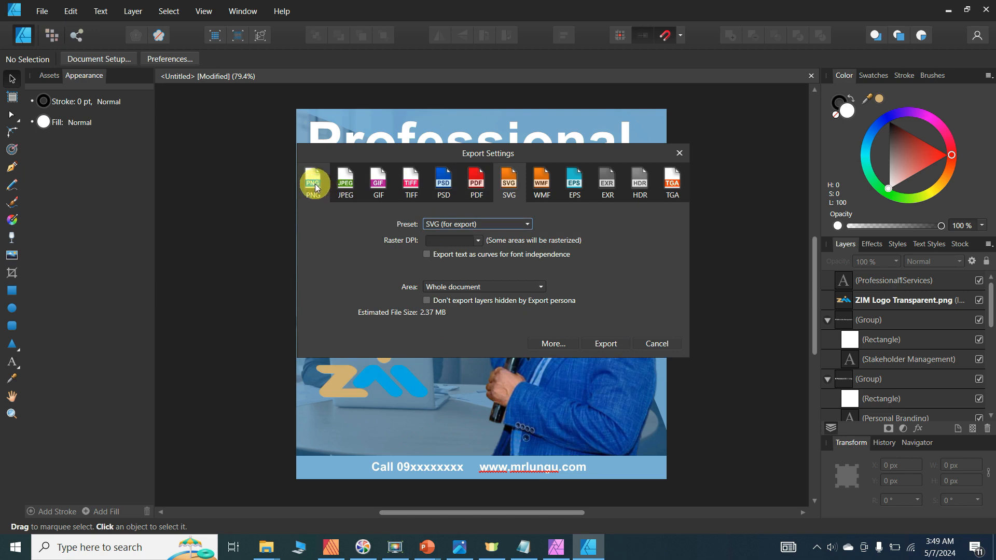
pyautogui.click(315, 184)
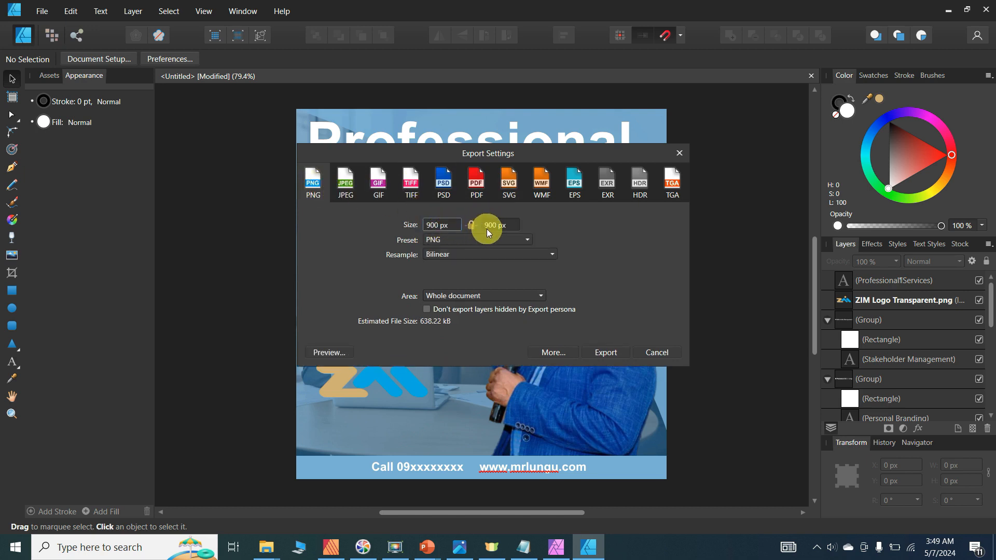
pyautogui.click(600, 354)
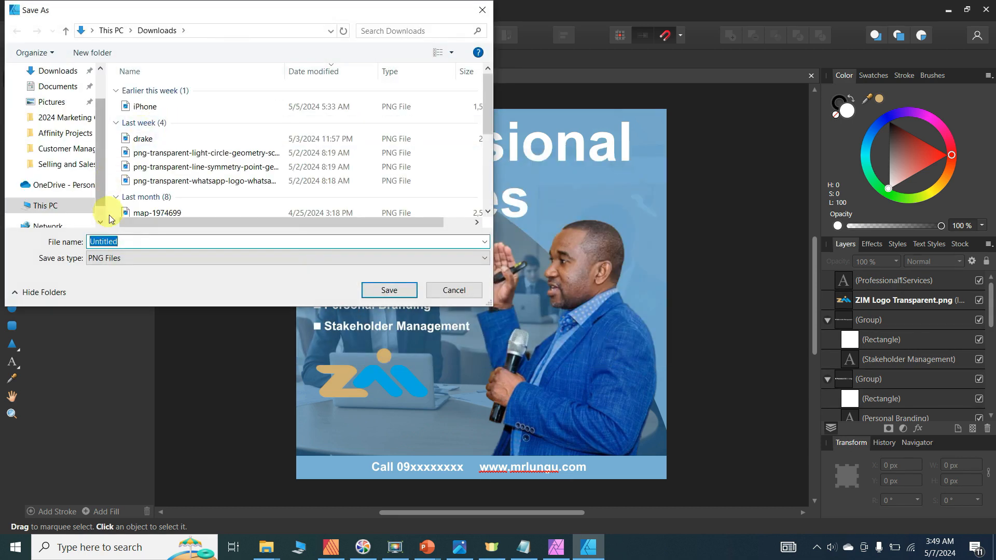
# - Save the exported PNG to the Desktop, using the client's name as the file name
pyautogui.moveTo(104, 177); pyautogui.dragTo(103, 127)
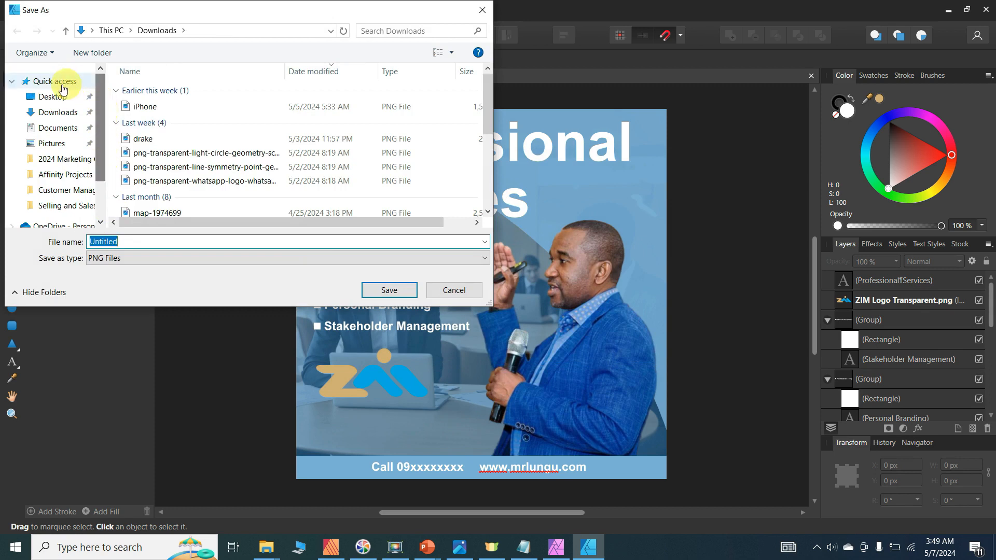
pyautogui.click(50, 97)
pyautogui.click(131, 242)
pyautogui.doubleClick(131, 242)
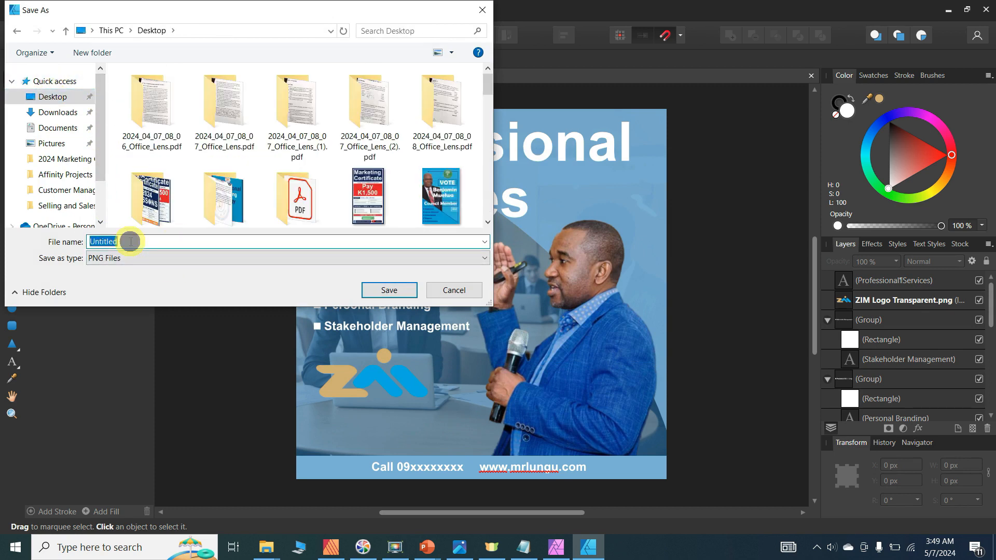
pyautogui.write('Mr Lung')
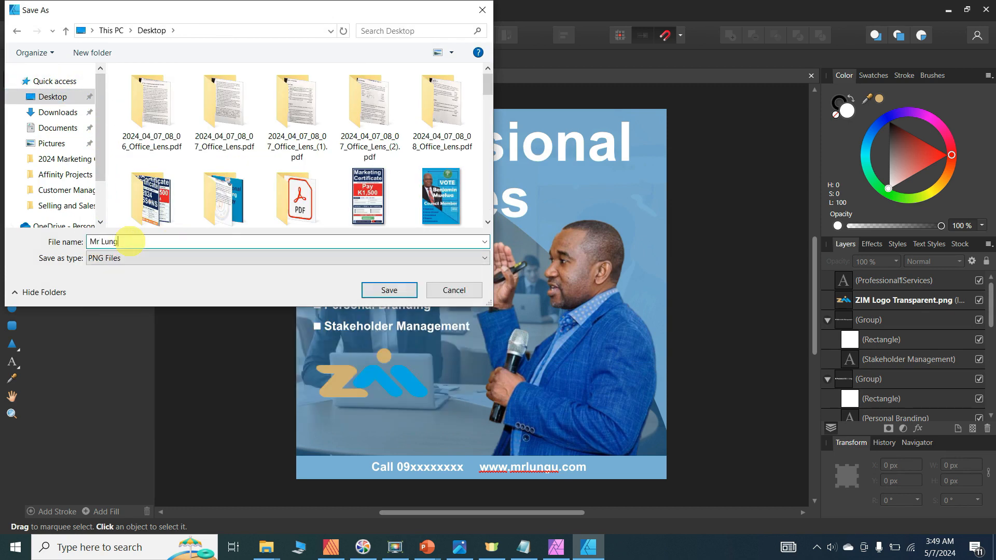
pyautogui.write('u')
pyautogui.click(389, 290)
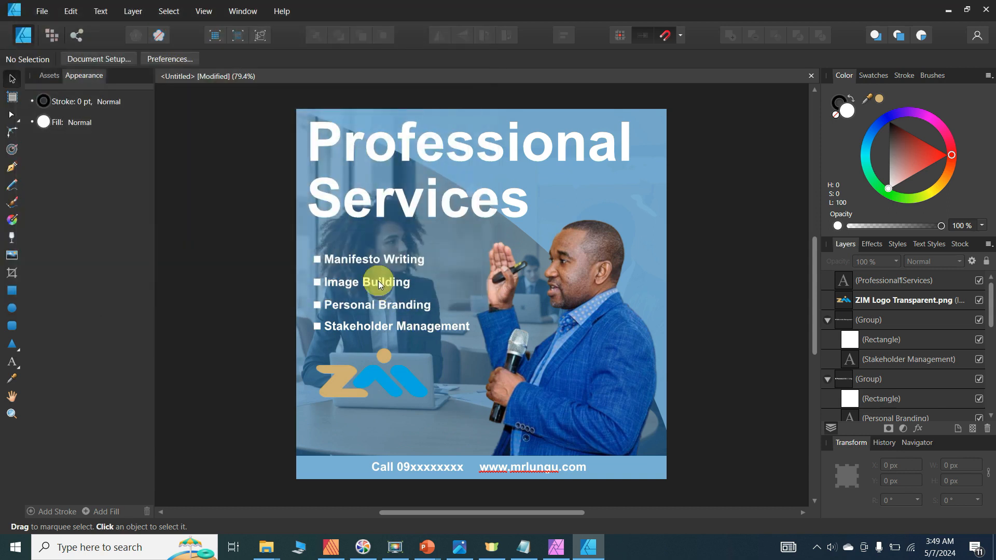
# - Switch to File Explorer and open the exported flyer PNG from the Desktop to view the final result
pyautogui.click(299, 548)
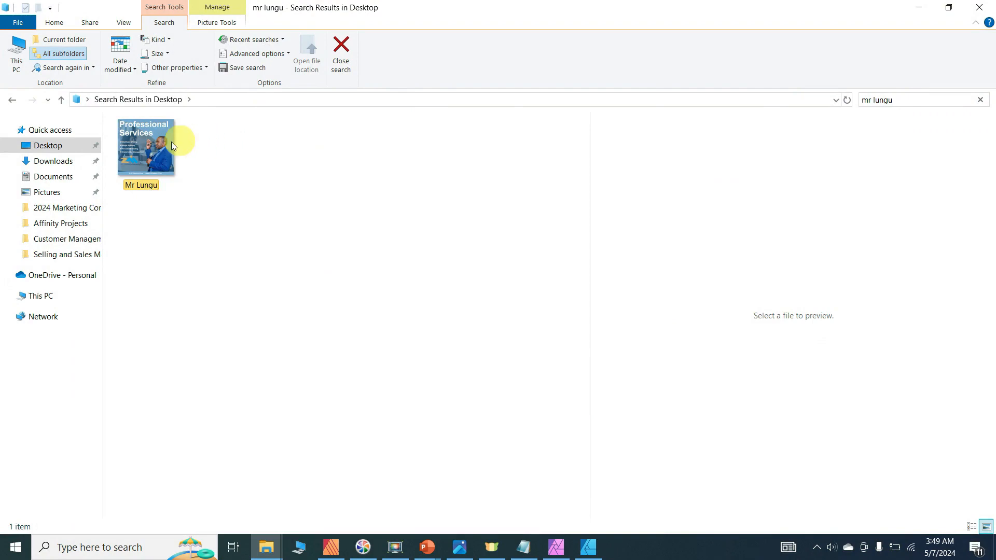
pyautogui.doubleClick(150, 145)
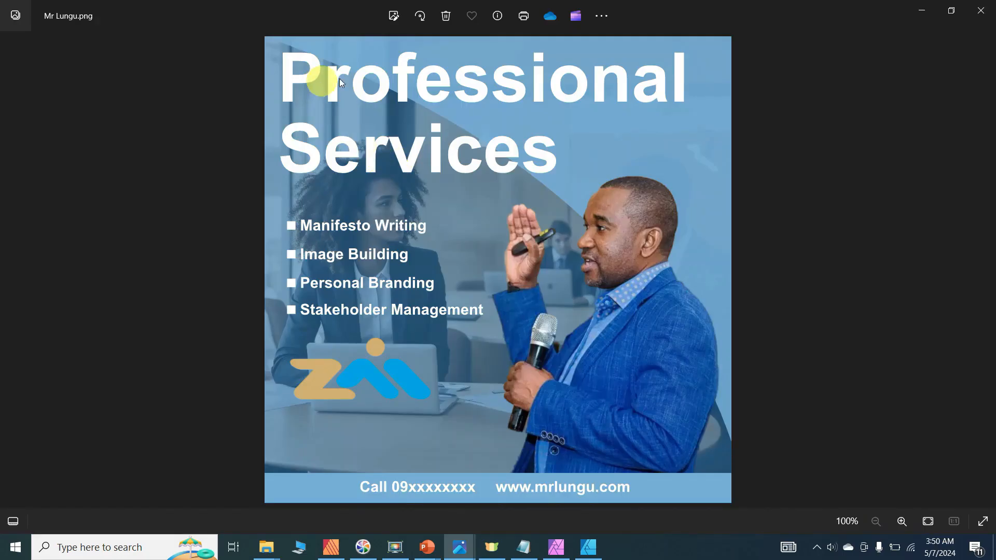